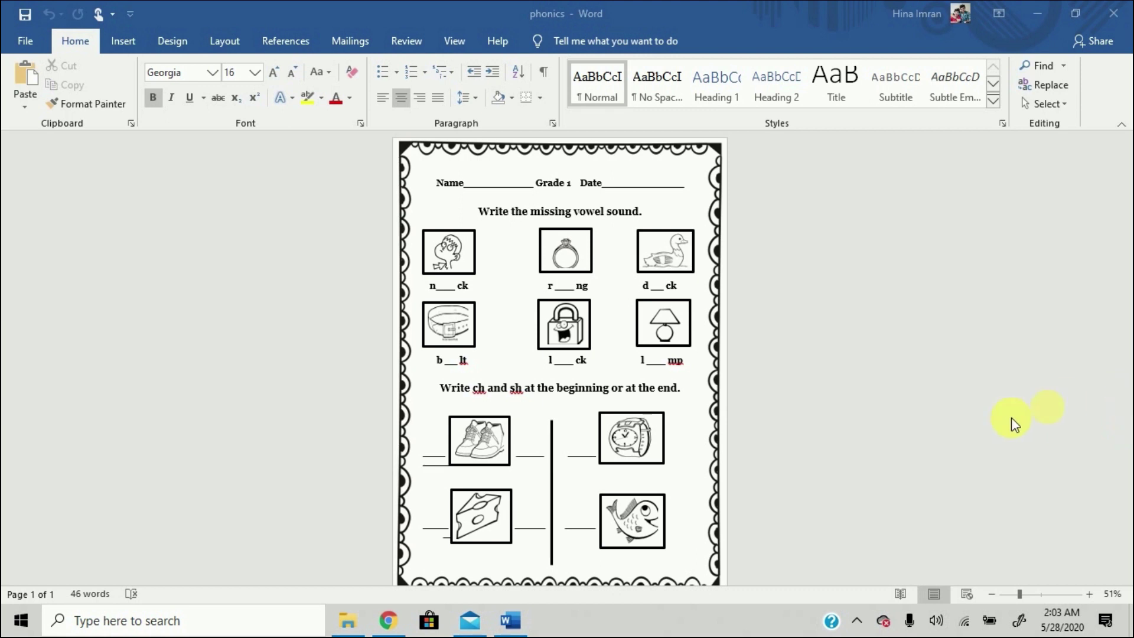
Step: Save the Word worksheet as phonics.pdf in the Downloads folder
click(27, 44)
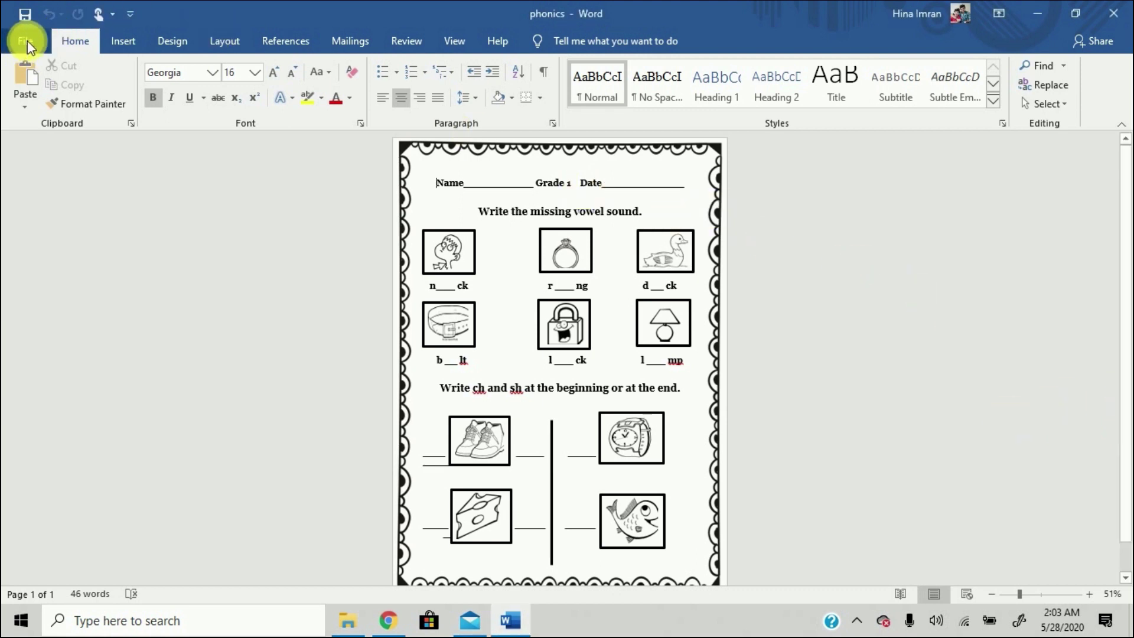
click(28, 42)
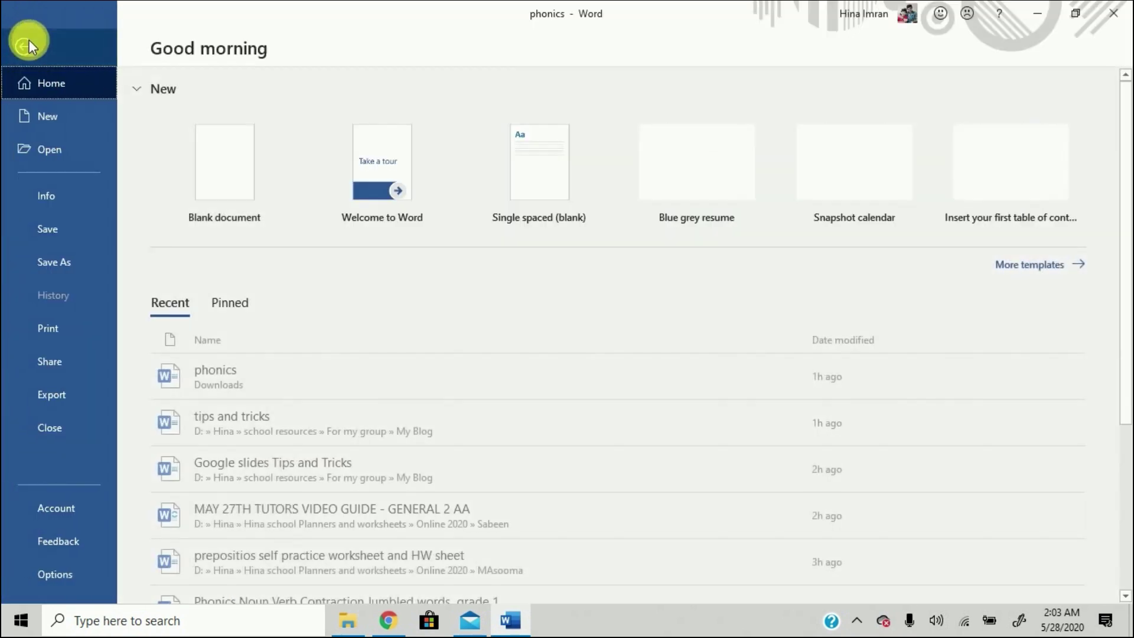
click(54, 263)
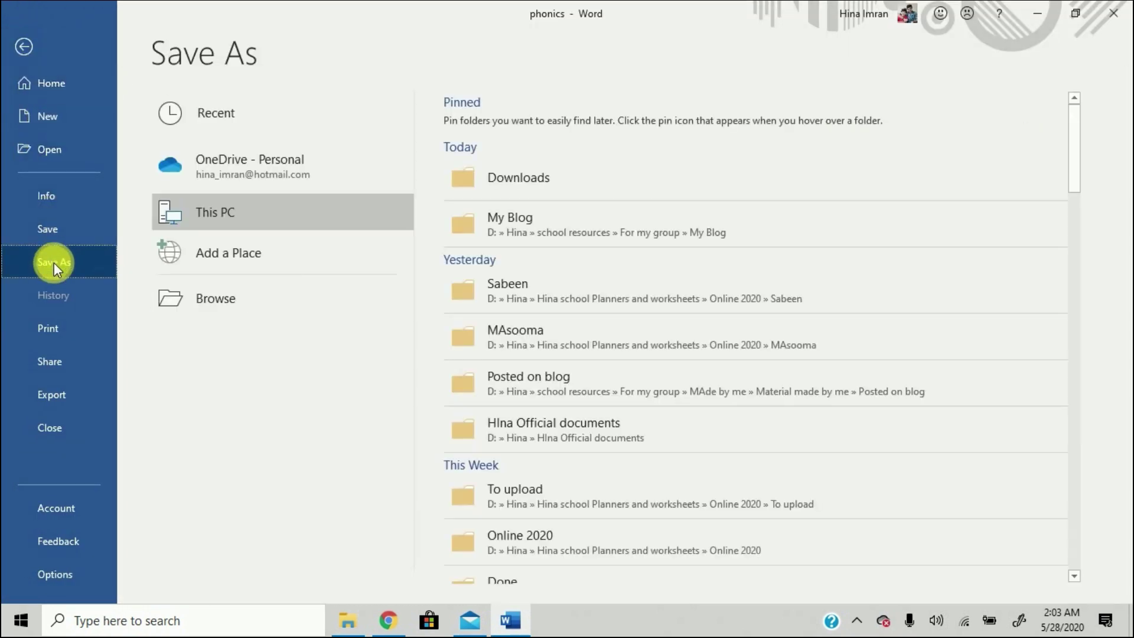
click(215, 214)
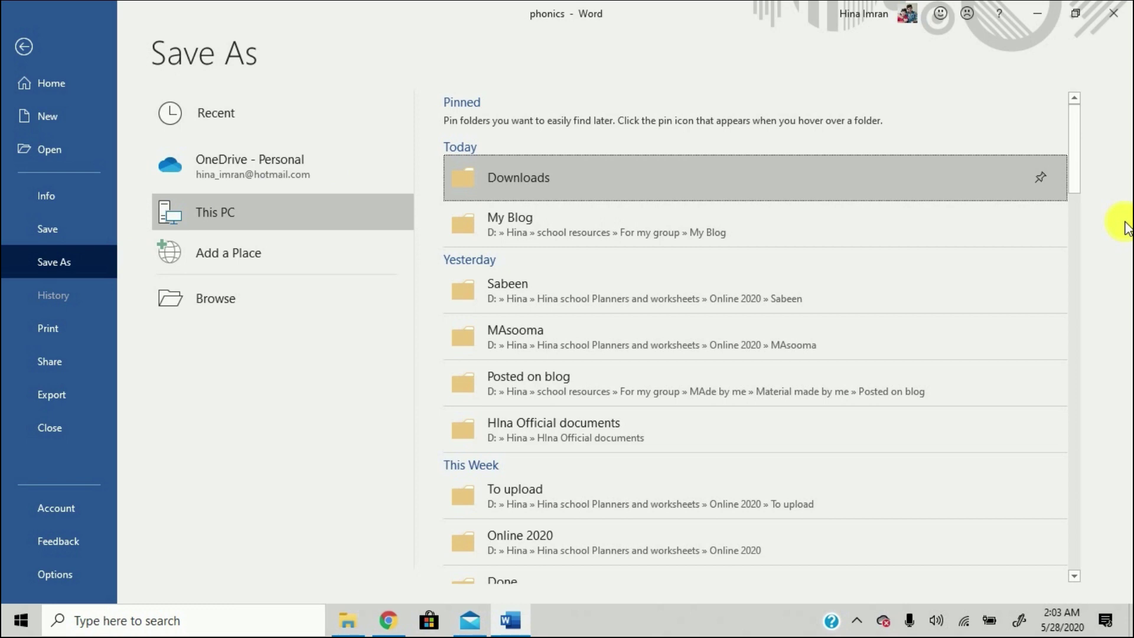
click(534, 176)
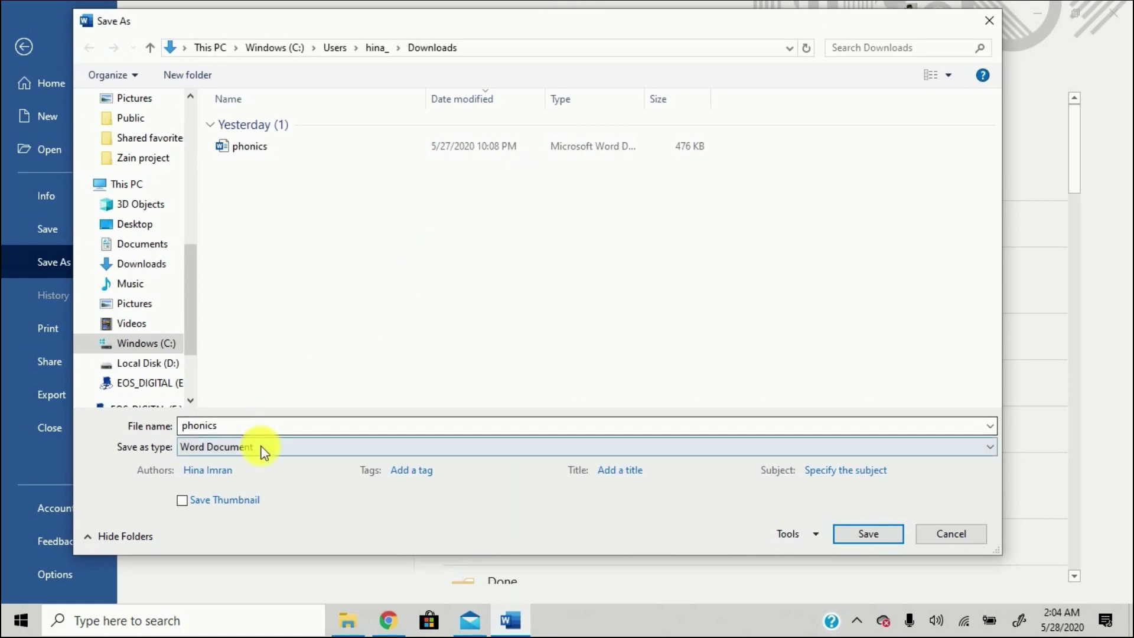
click(261, 449)
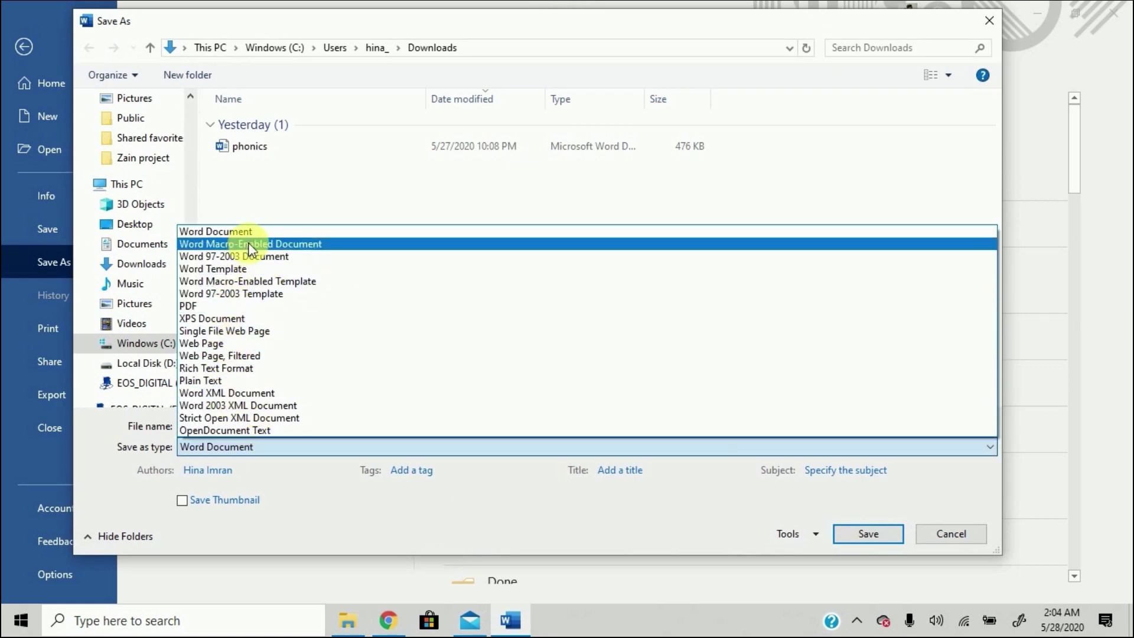
click(231, 306)
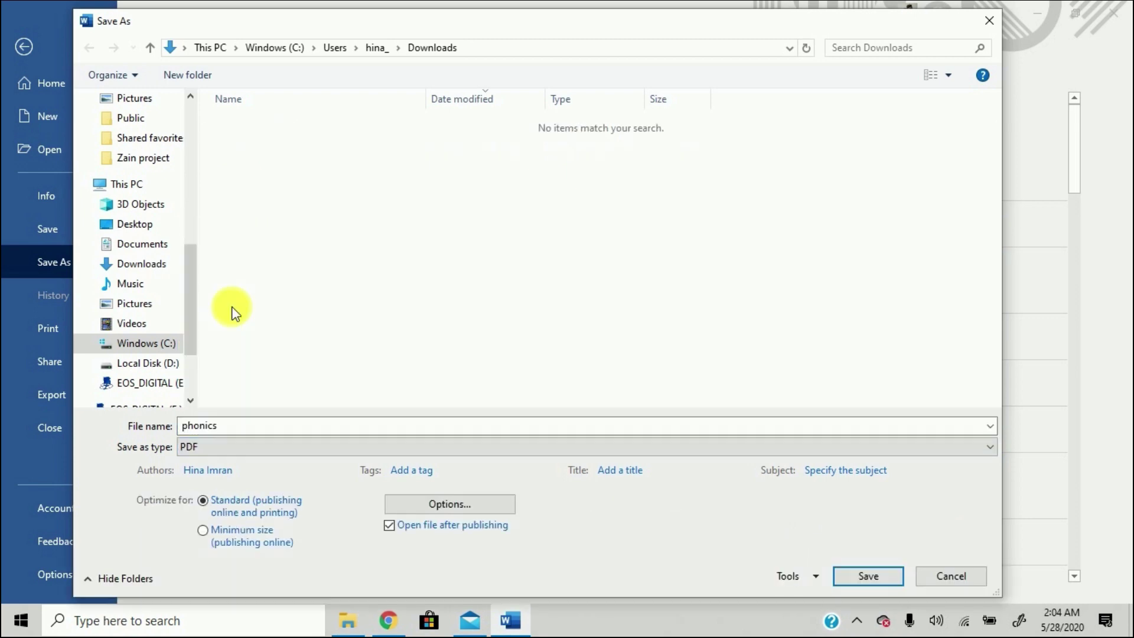
click(849, 579)
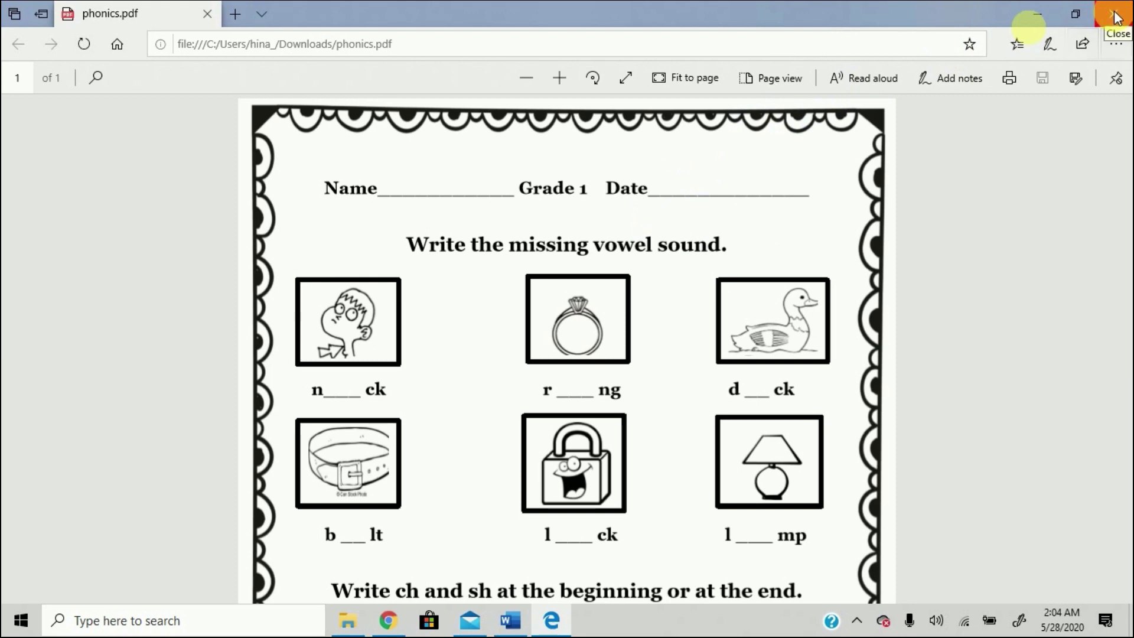
Step: Zoom the Edge PDF view so the whole phonics worksheet page fits on screen
scroll(872, 262, down, 3)
scroll(871, 262, up, 3)
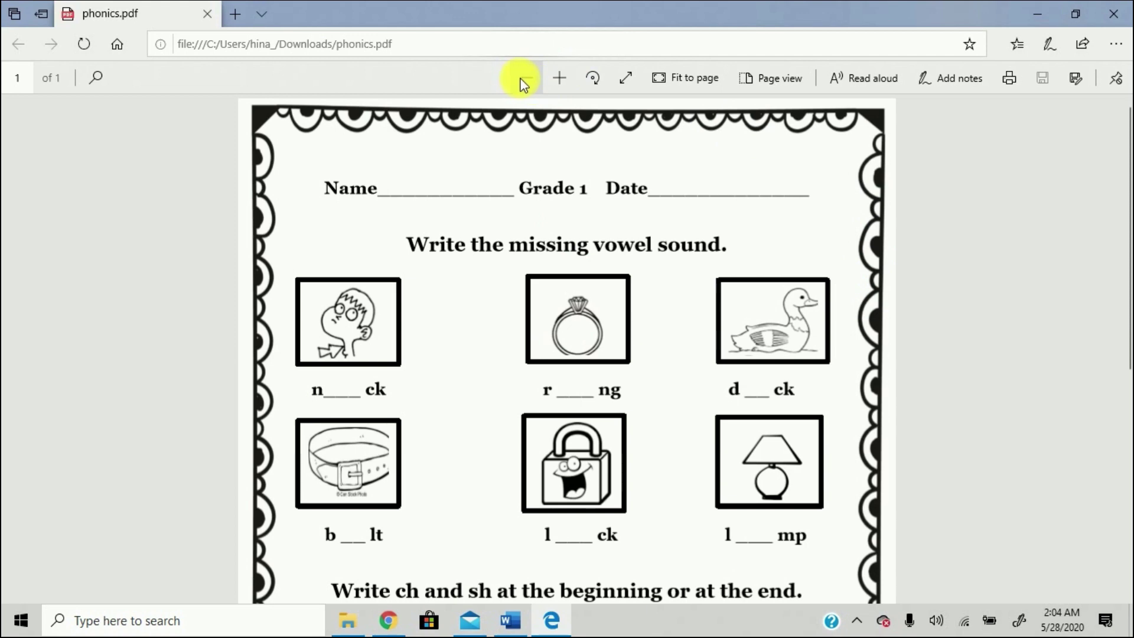
click(522, 77)
click(522, 77)
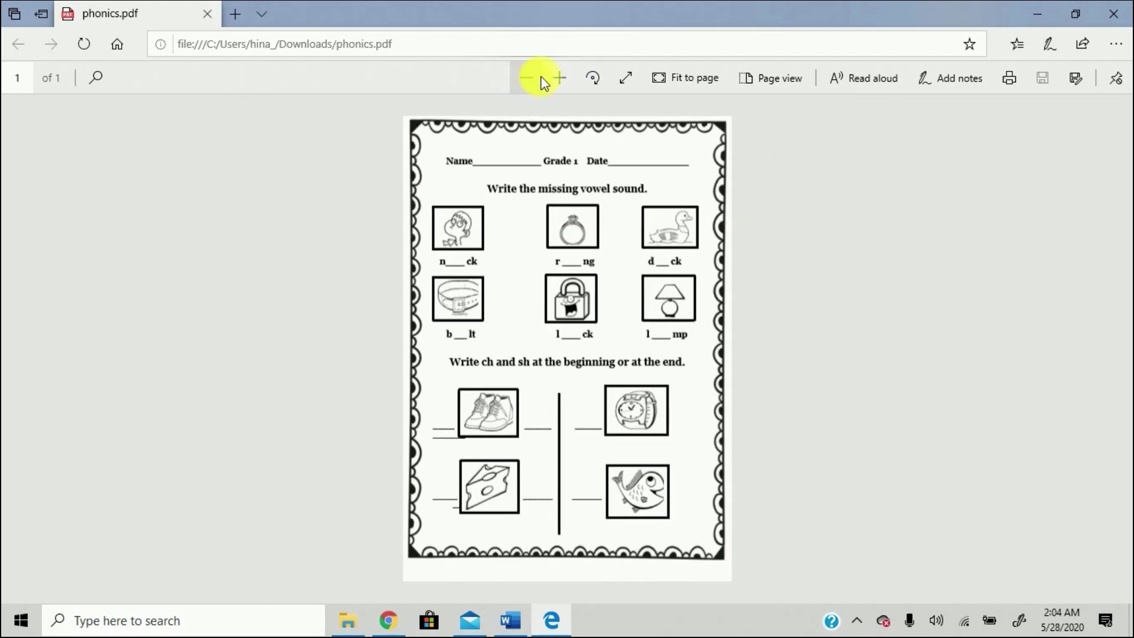
click(558, 78)
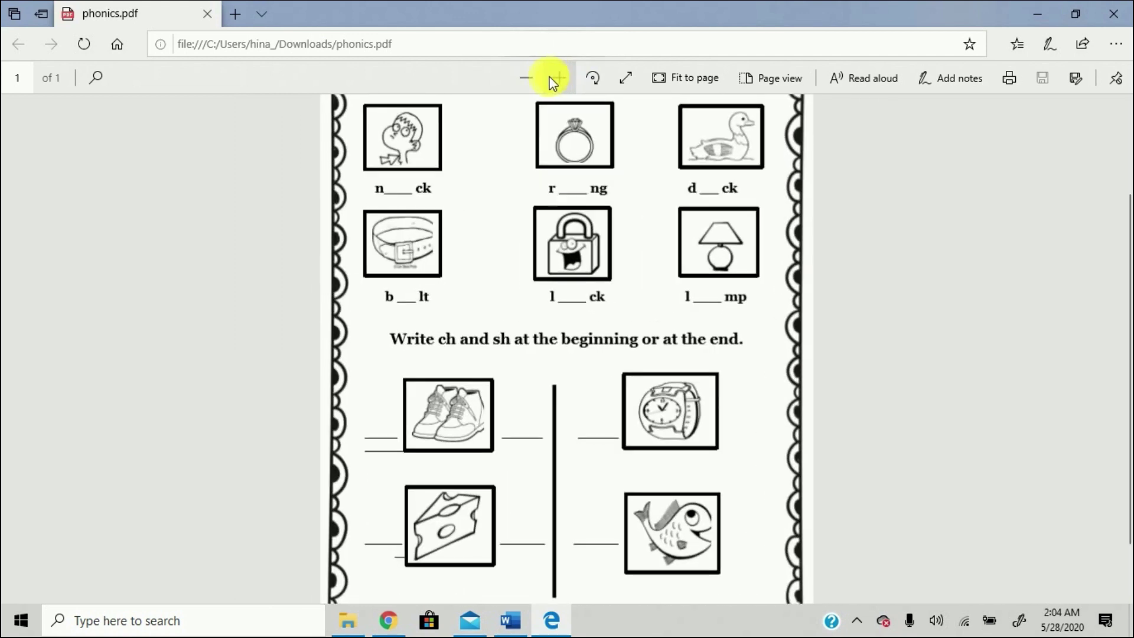
click(538, 82)
click(538, 82)
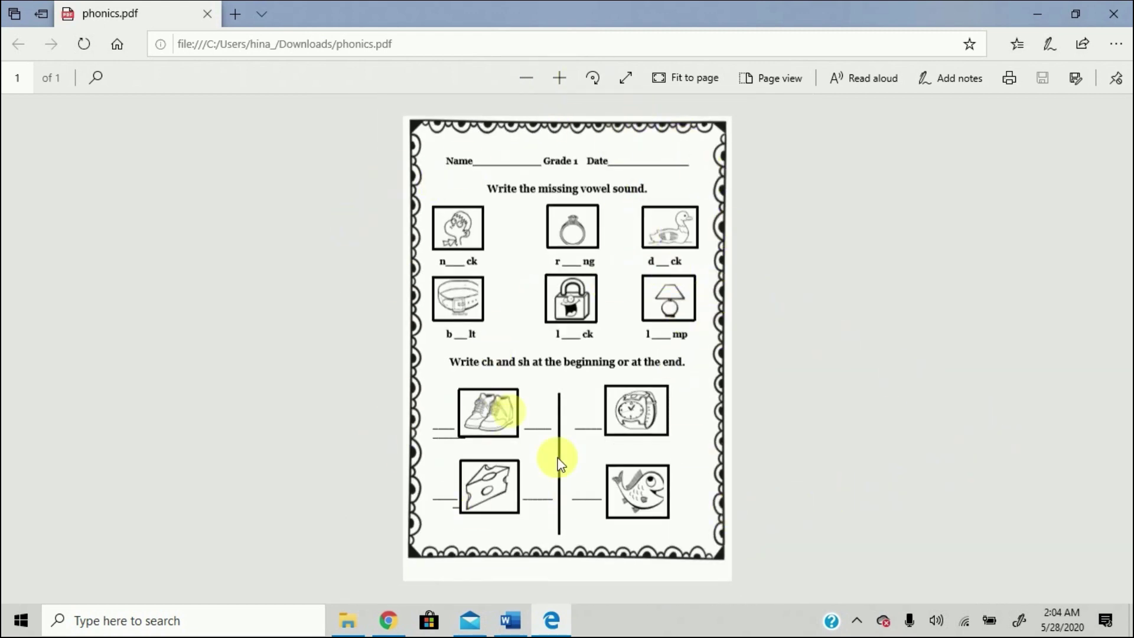
Step: Launch Snip & Sketch and capture the worksheet page area of the screen
click(239, 620)
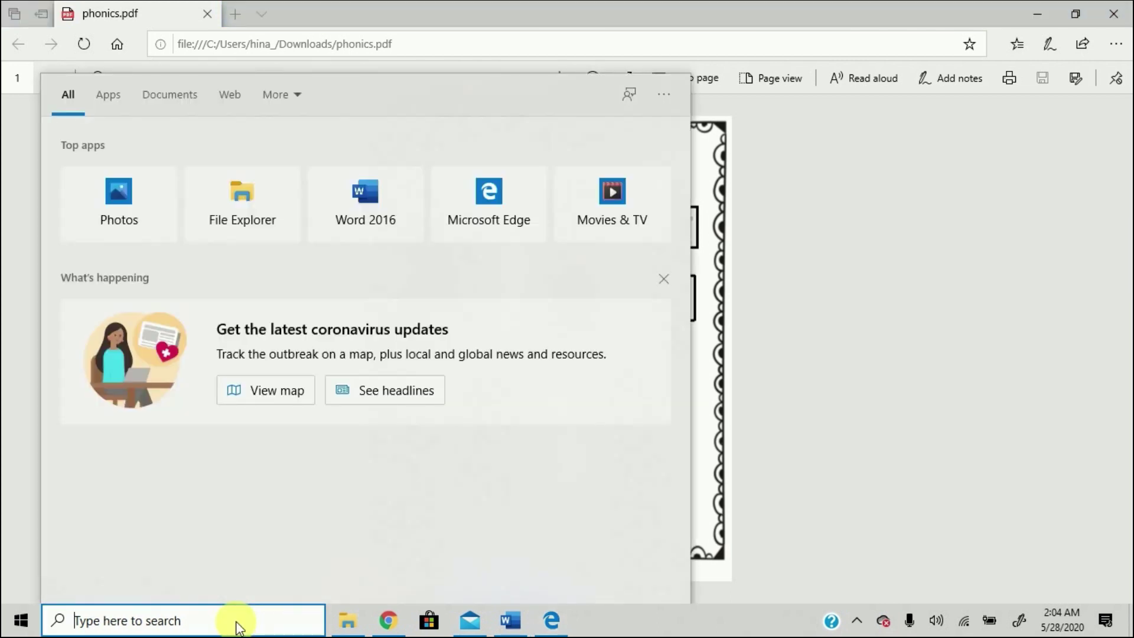
text(snip)
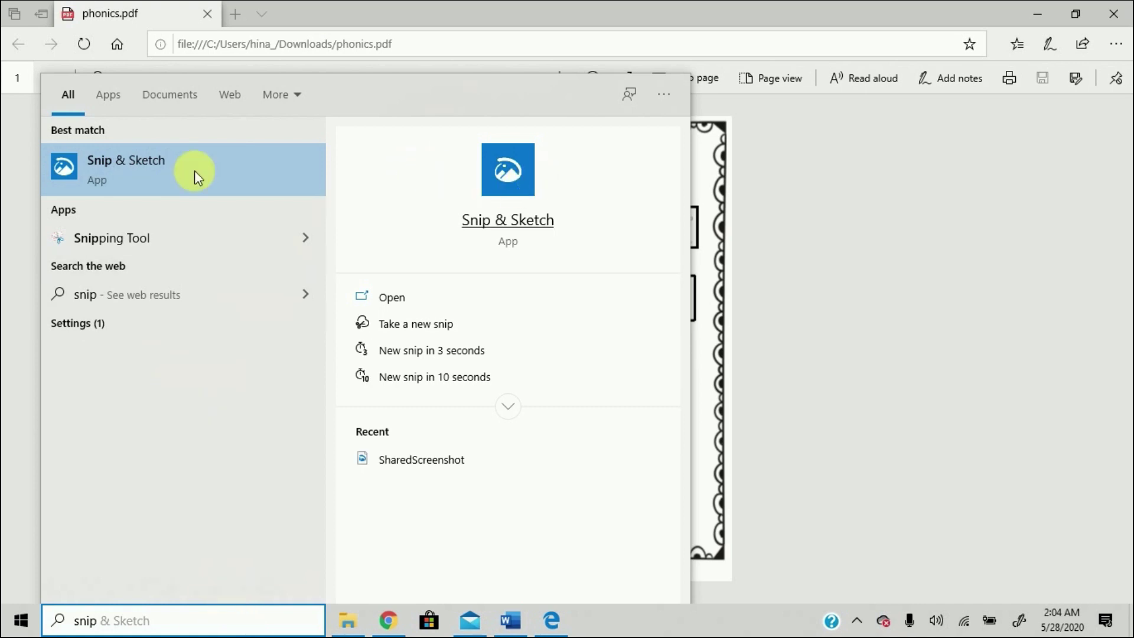
click(515, 177)
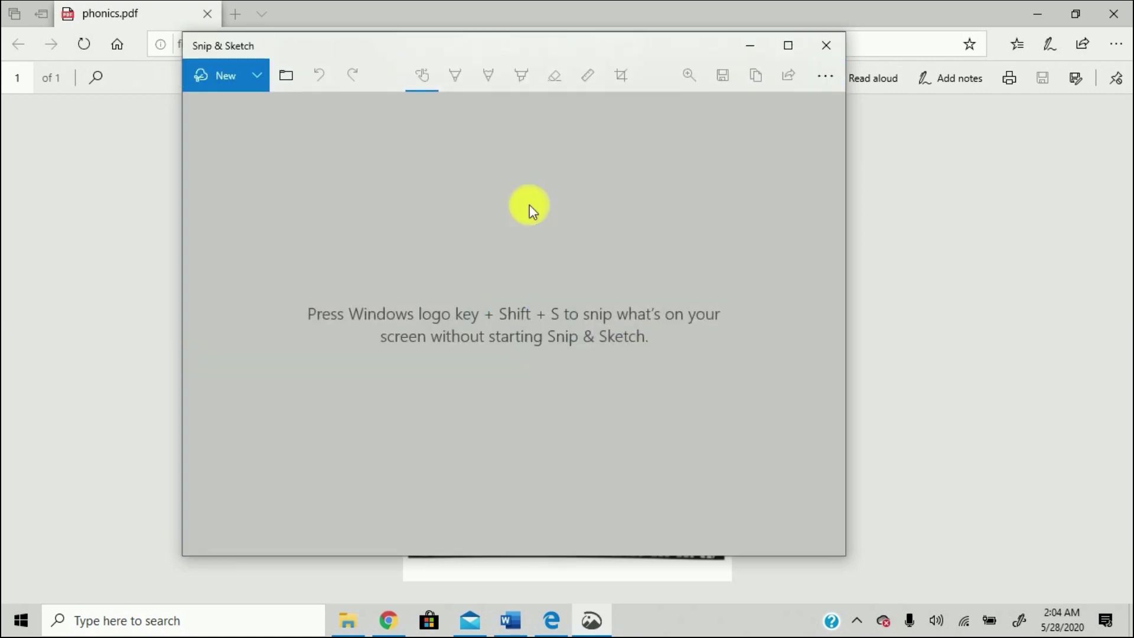
click(225, 76)
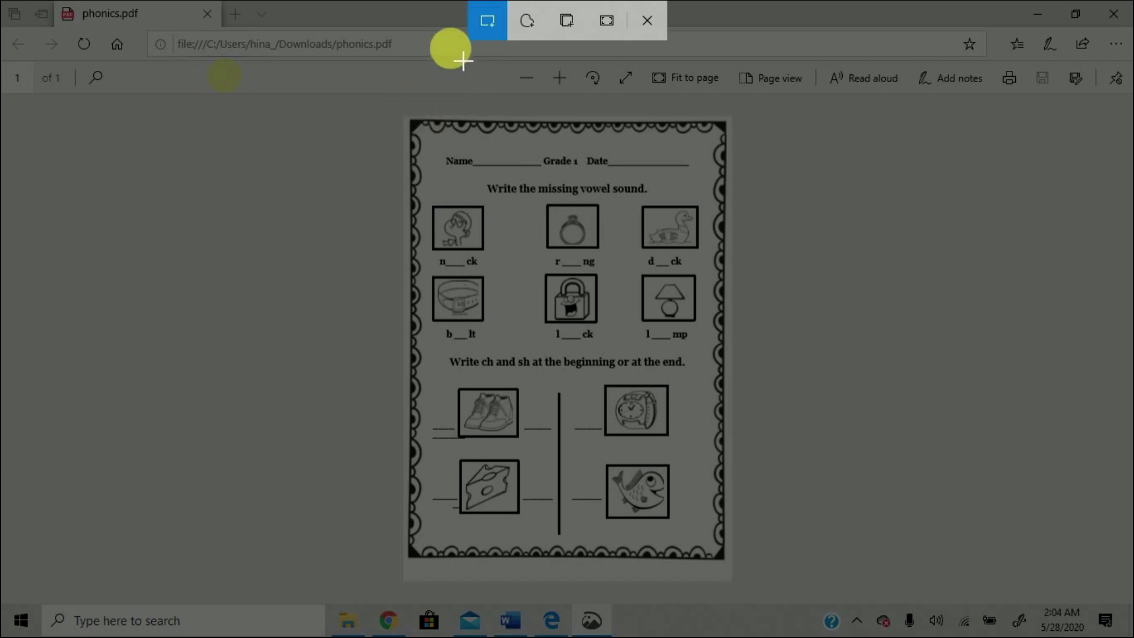
mouse_move(407, 118)
mouse_down()
mouse_move(656, 562)
mouse_move(739, 589)
mouse_move(731, 565)
mouse_up()
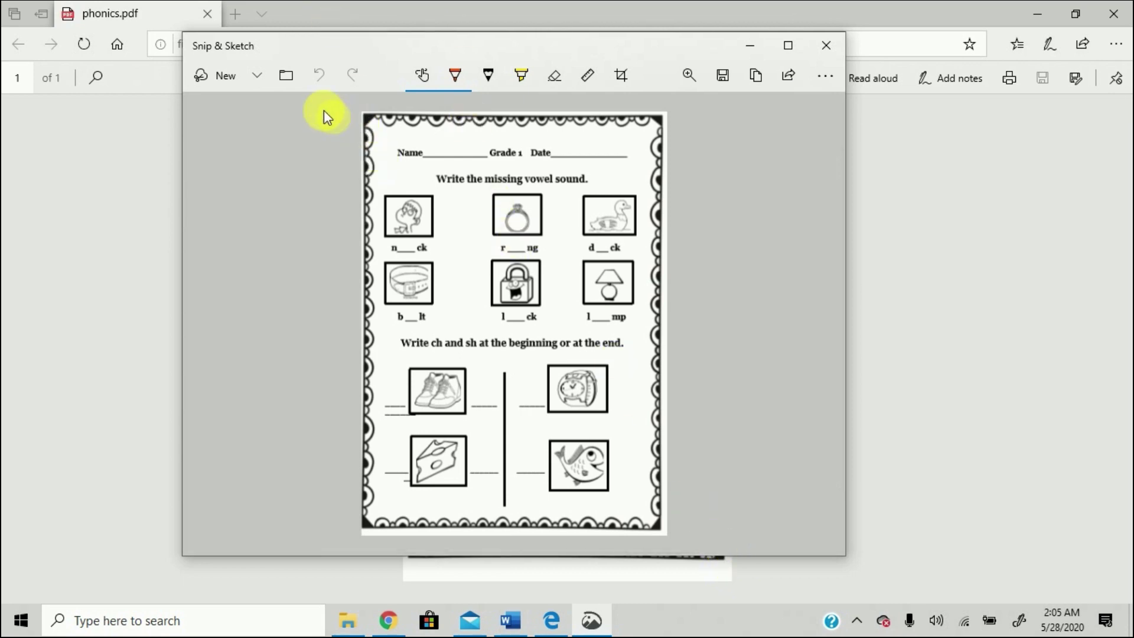
Step: Save the snip as a PNG file in Downloads and close Snip & Sketch
click(724, 75)
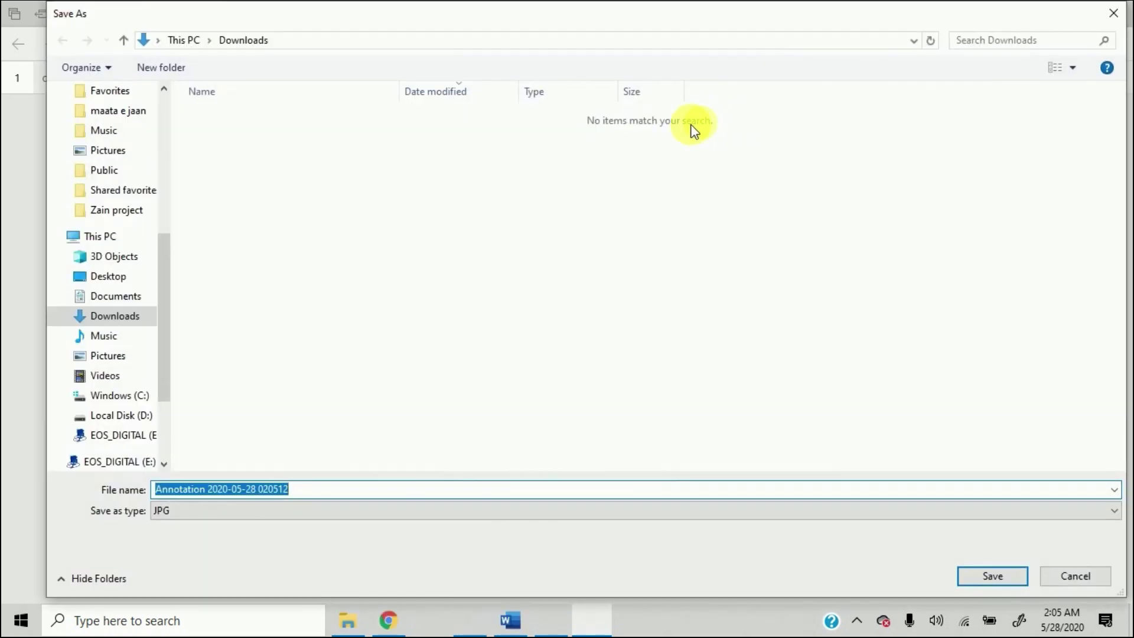
click(202, 513)
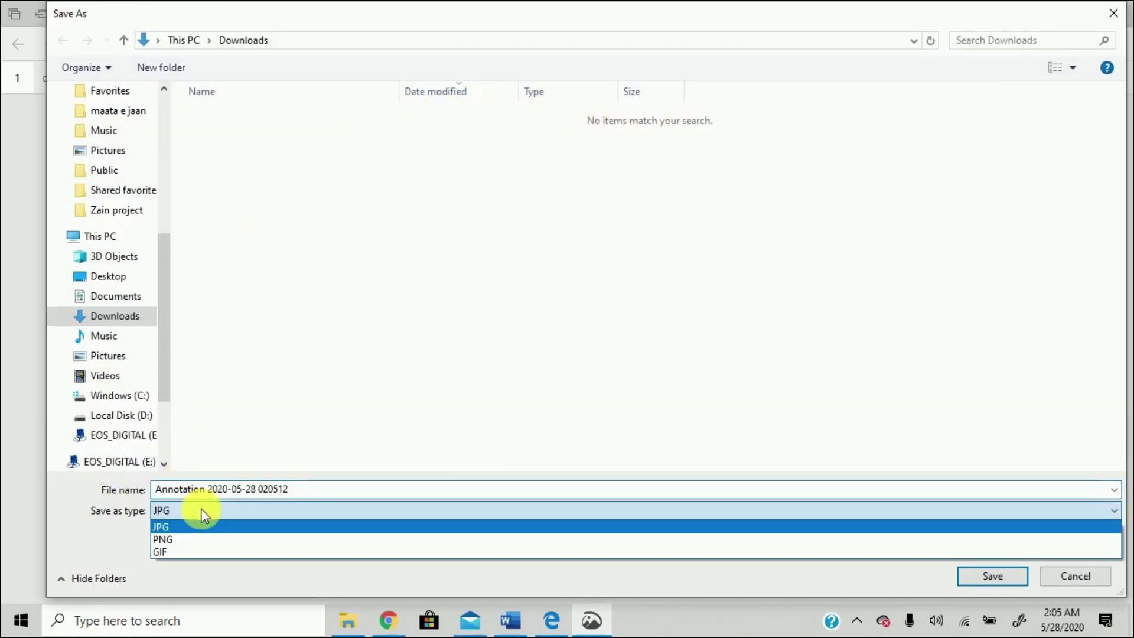
click(179, 540)
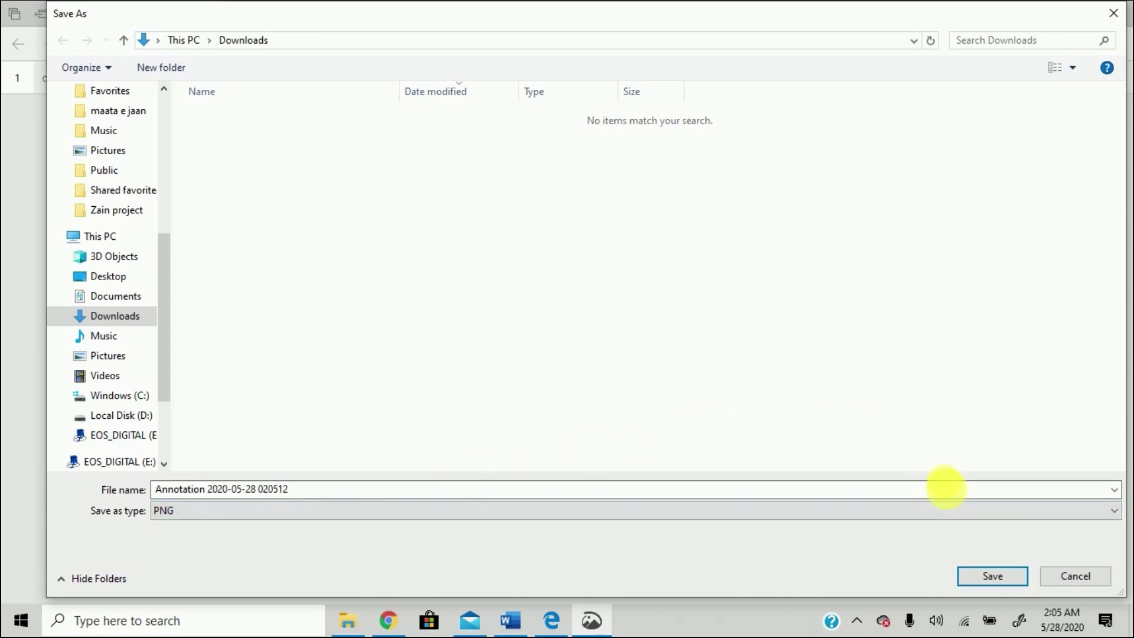
click(1009, 576)
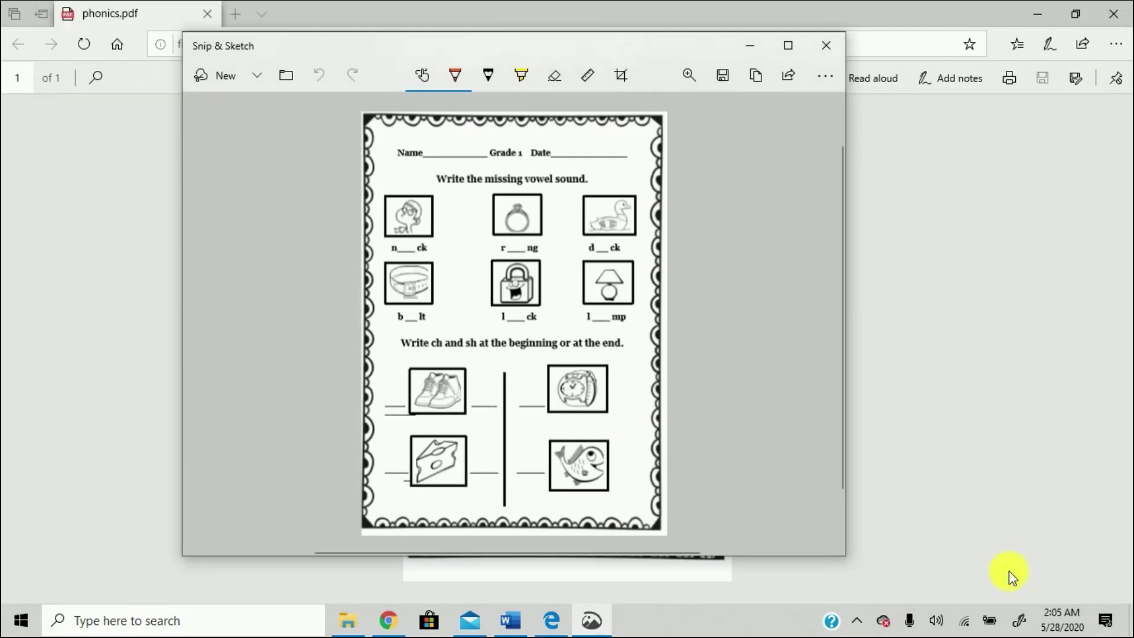
click(827, 46)
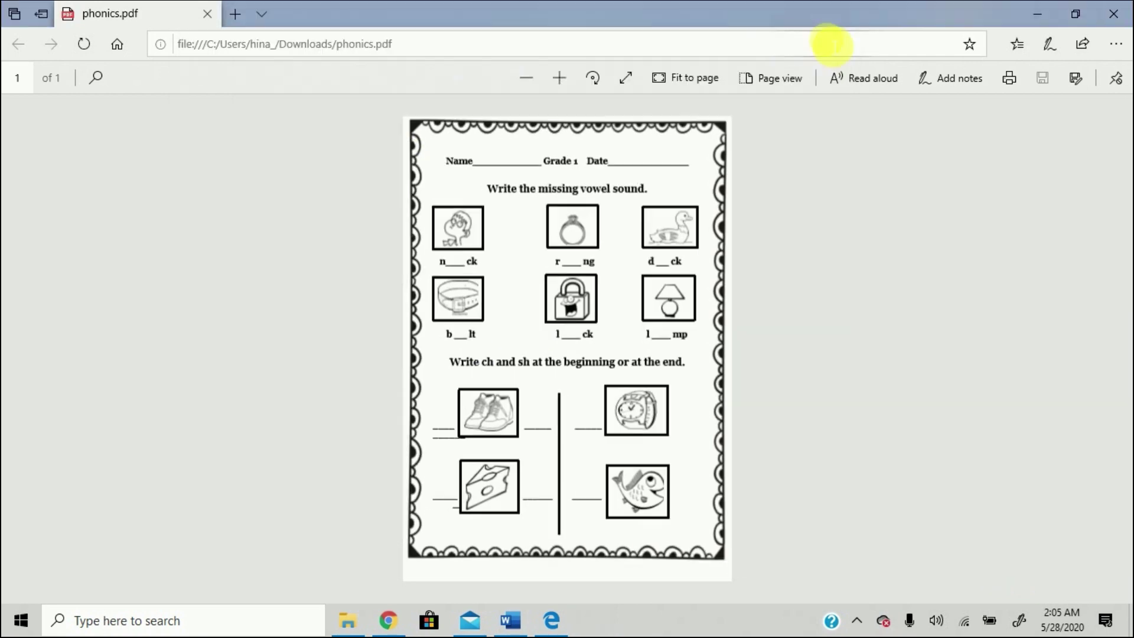
click(354, 620)
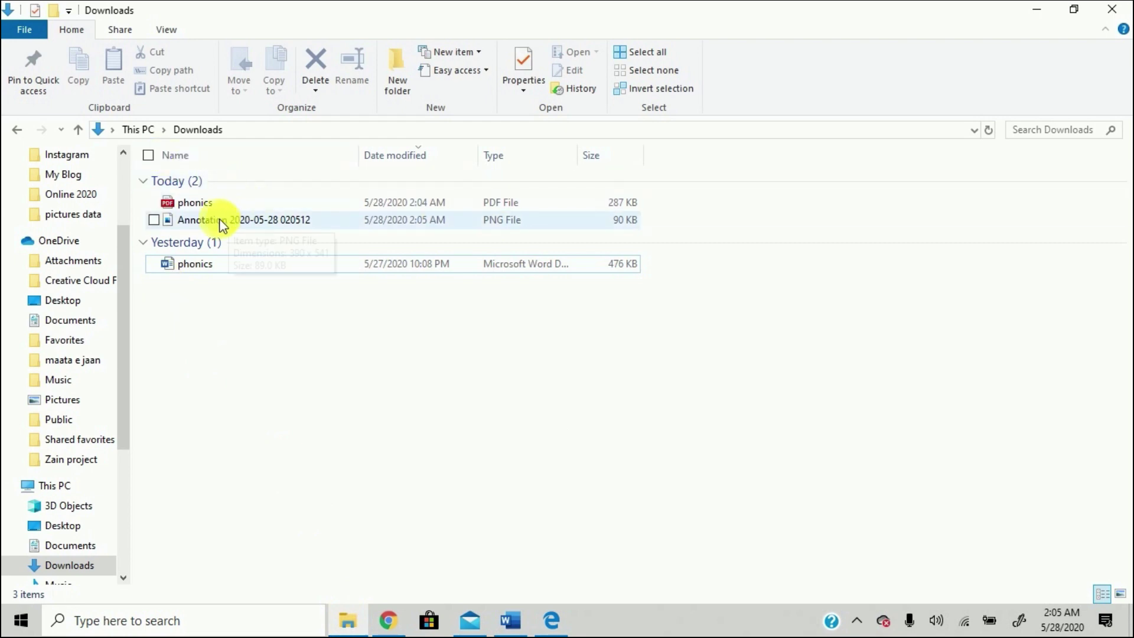
double_click(215, 220)
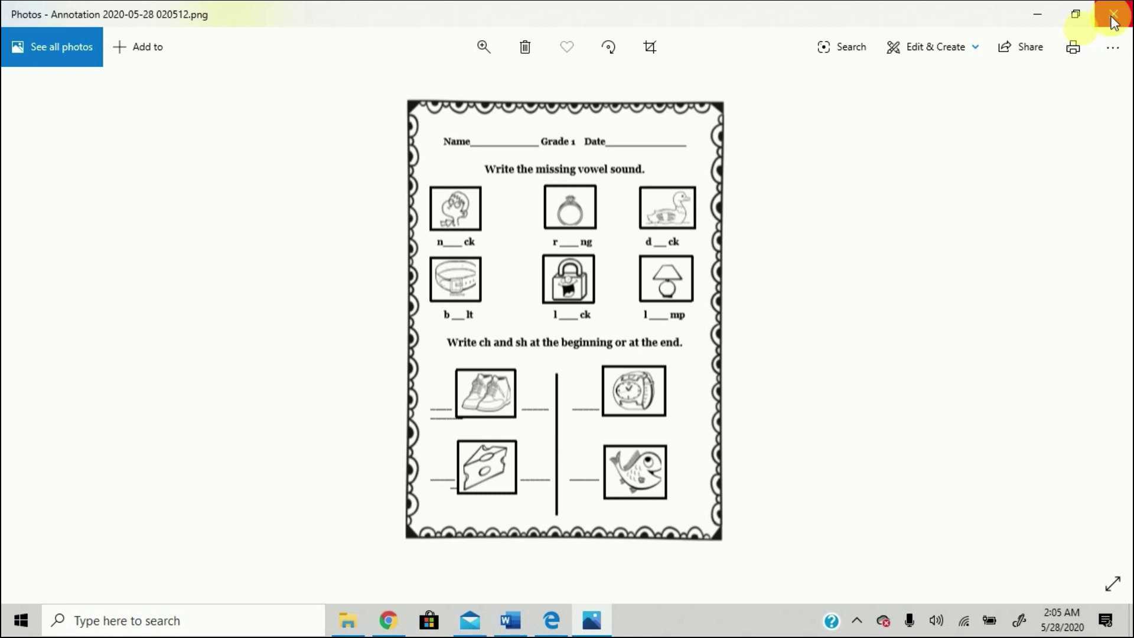
click(483, 52)
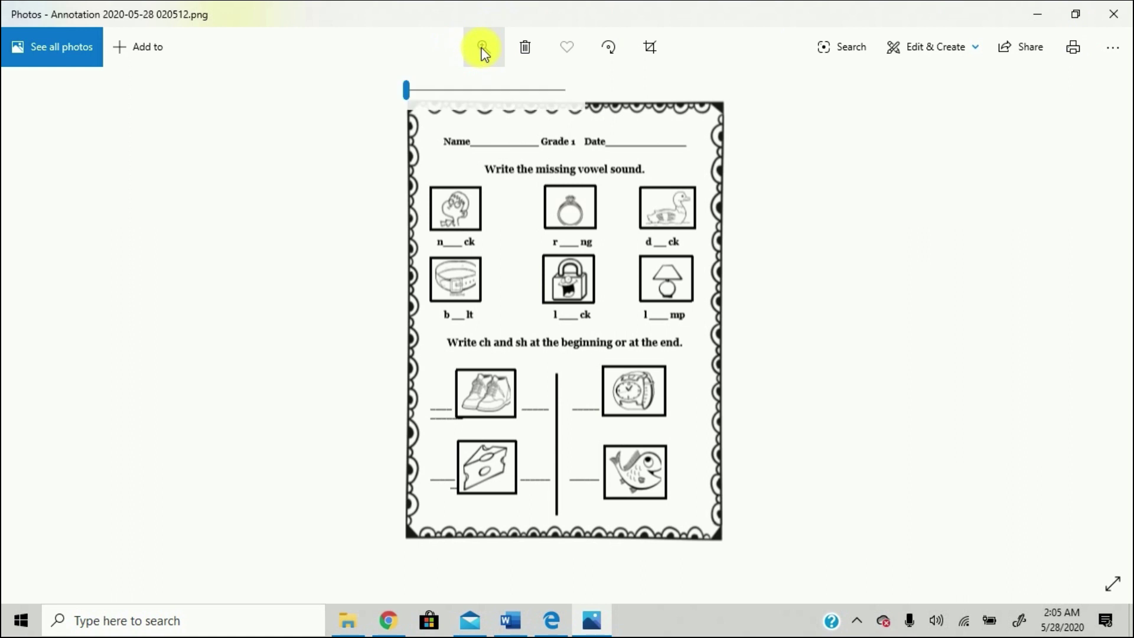
click(418, 92)
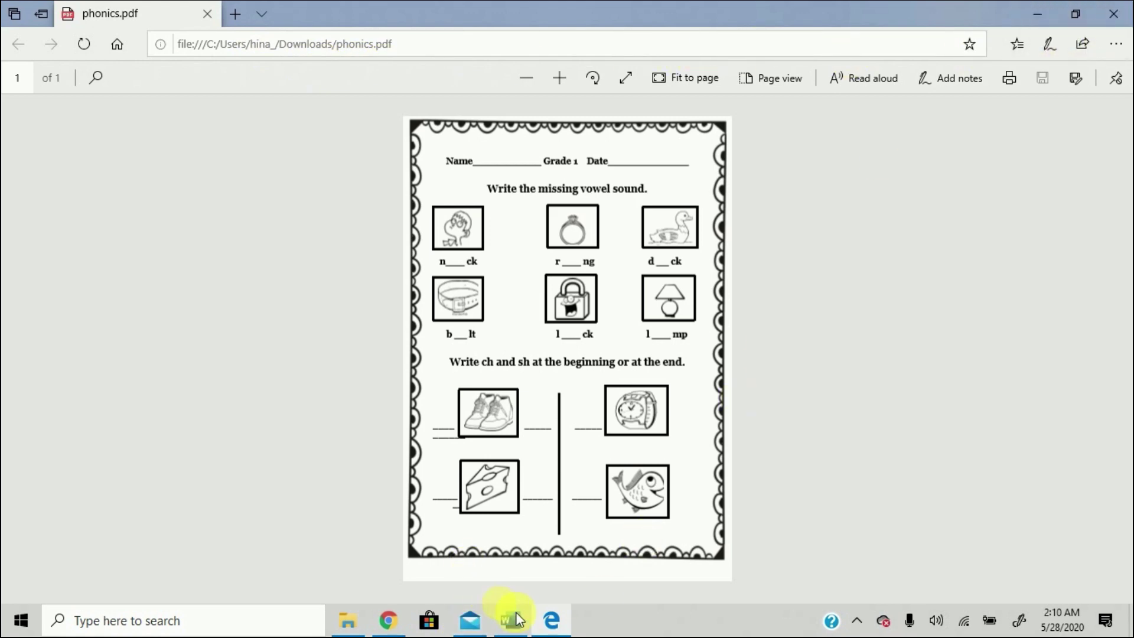
Step: Search Google for 'pdf to jpg zamzar' and open Zamzar's PDF to JPG converter
click(385, 621)
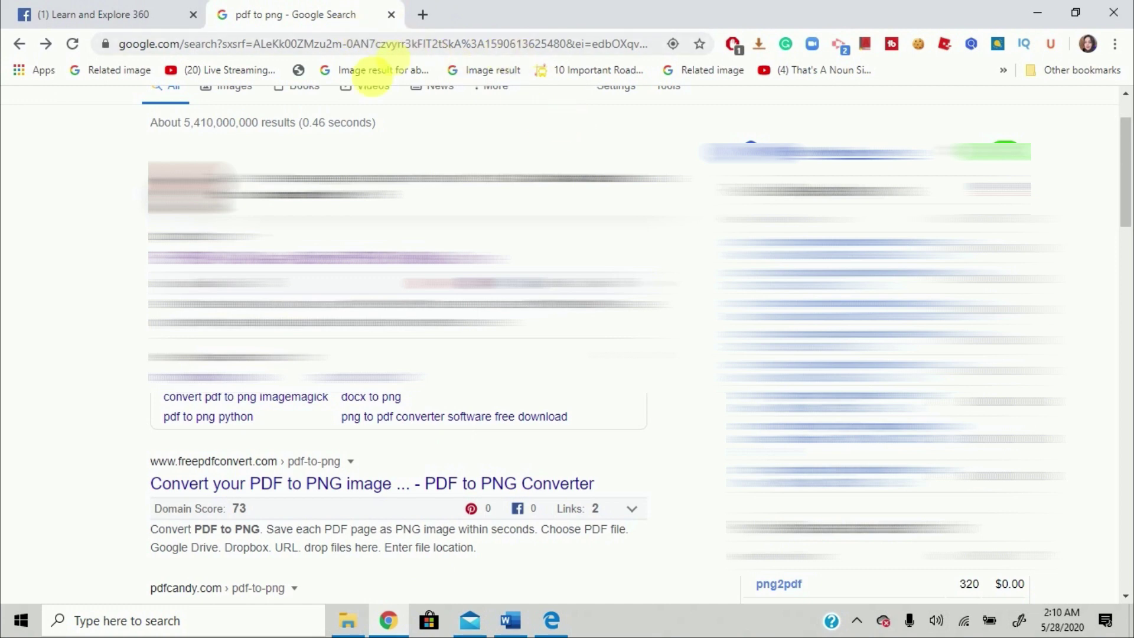
scroll(567, 342, up, 2)
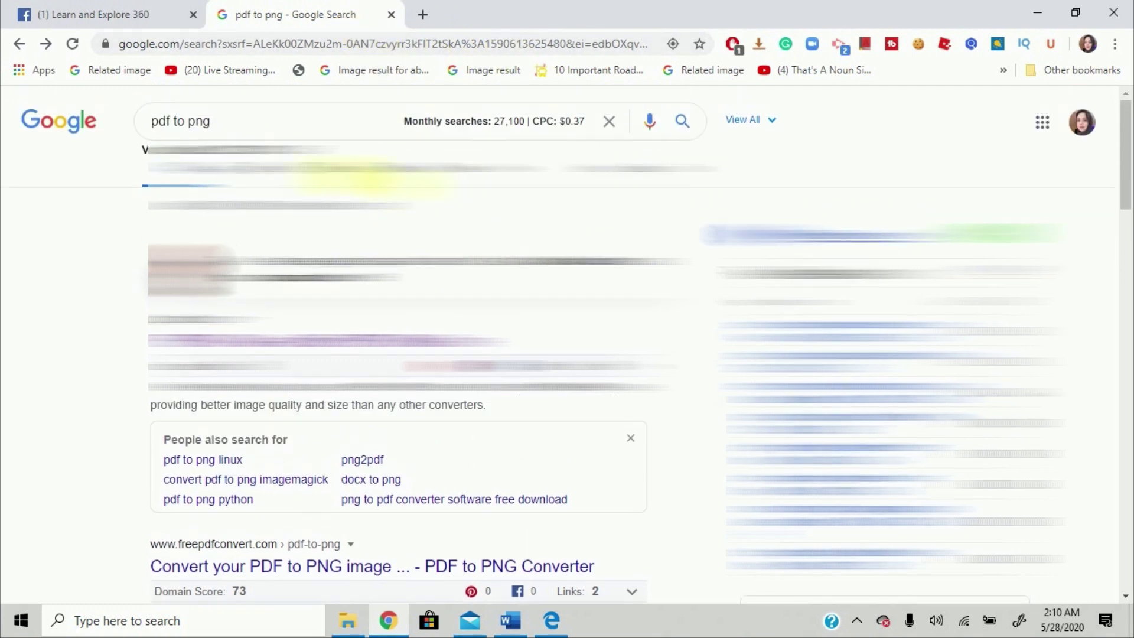
click(255, 121)
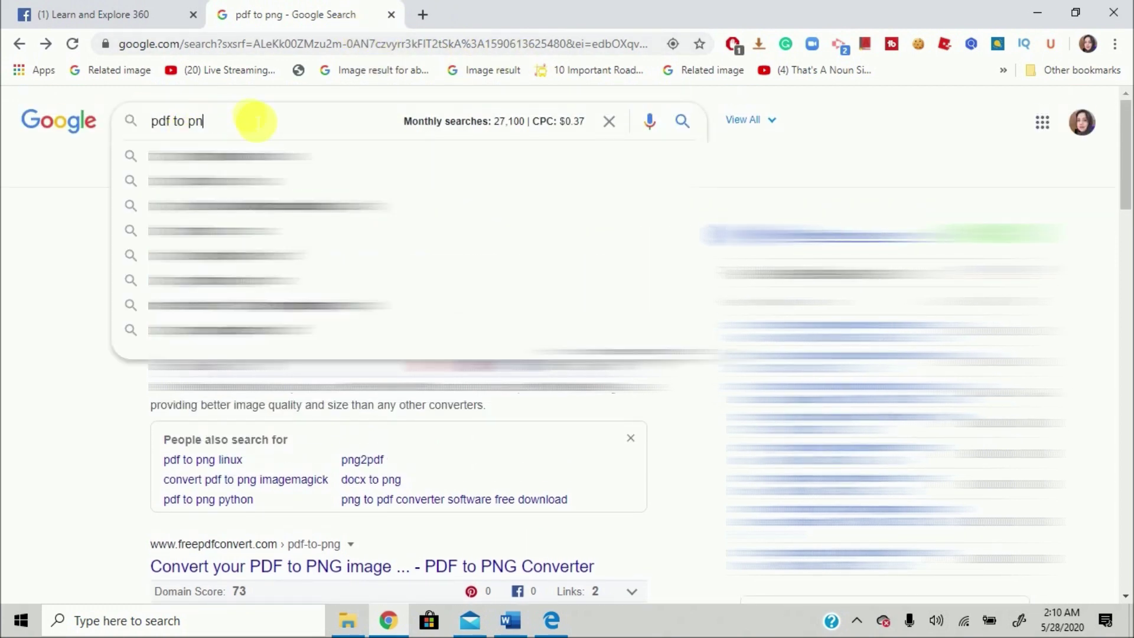
key(BackSpace)
text(jpg zamzar)
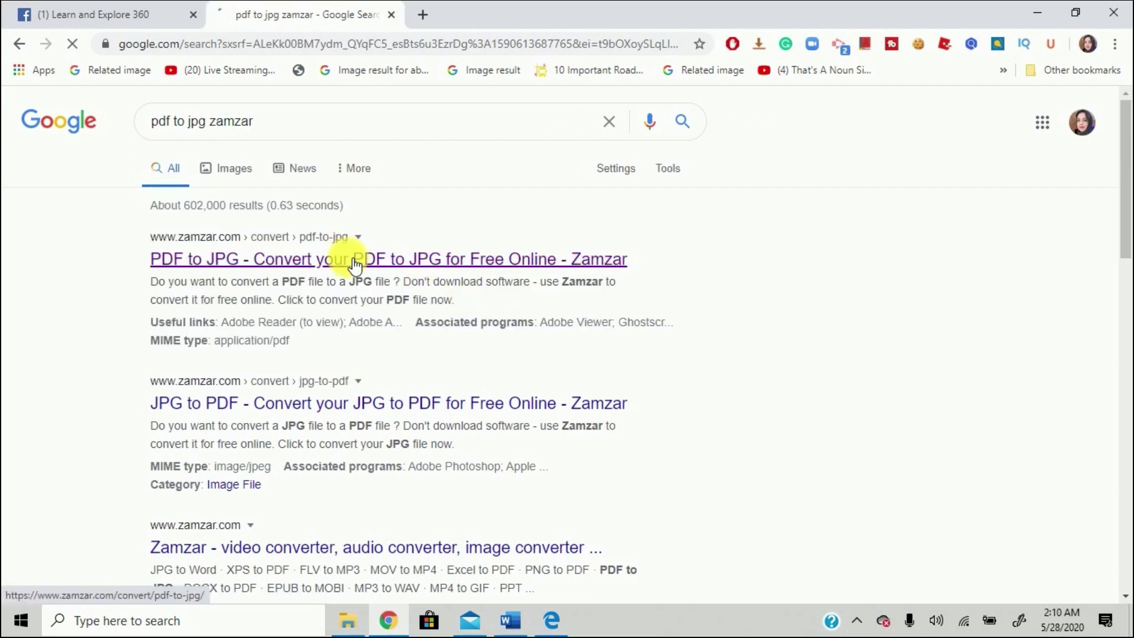
click(413, 260)
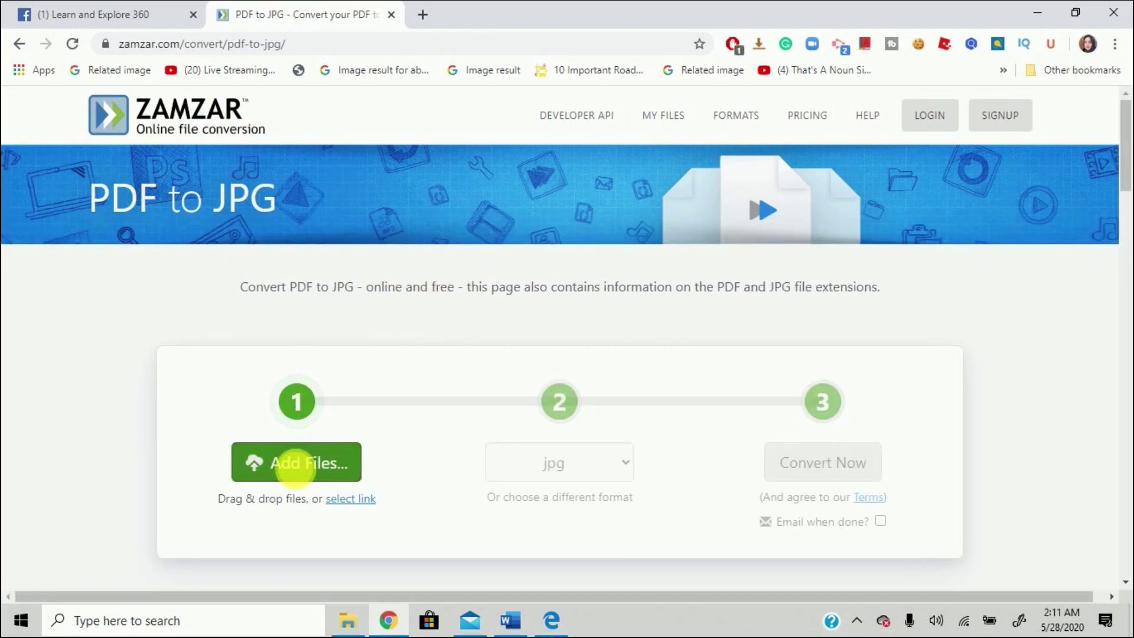
Step: Upload phonics.pdf to Zamzar and convert it to JPG
click(293, 464)
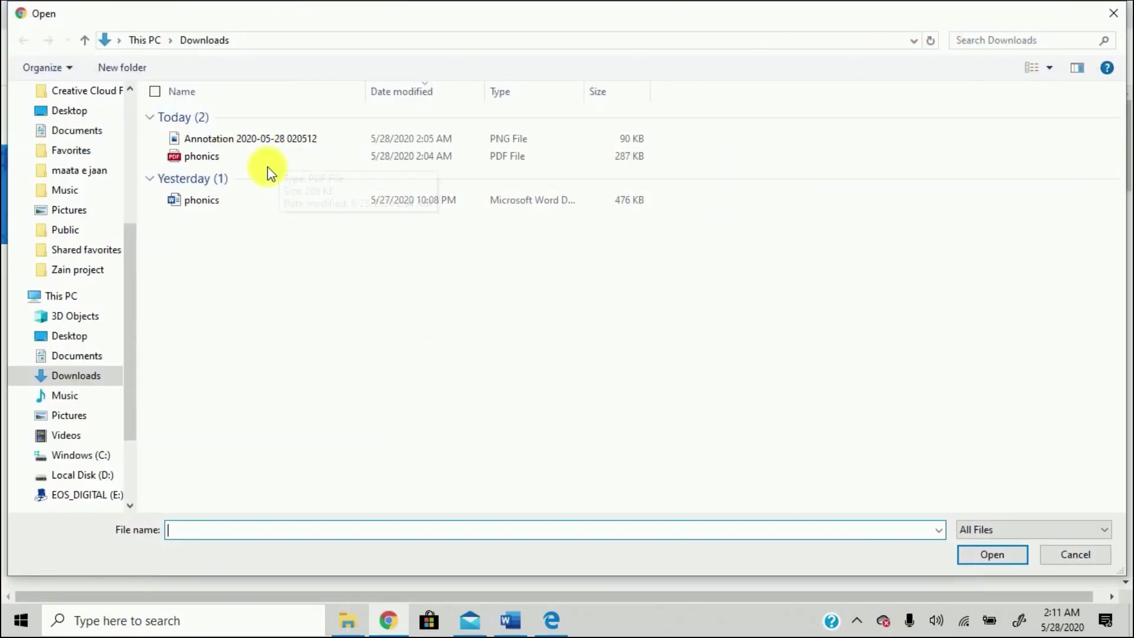
click(235, 158)
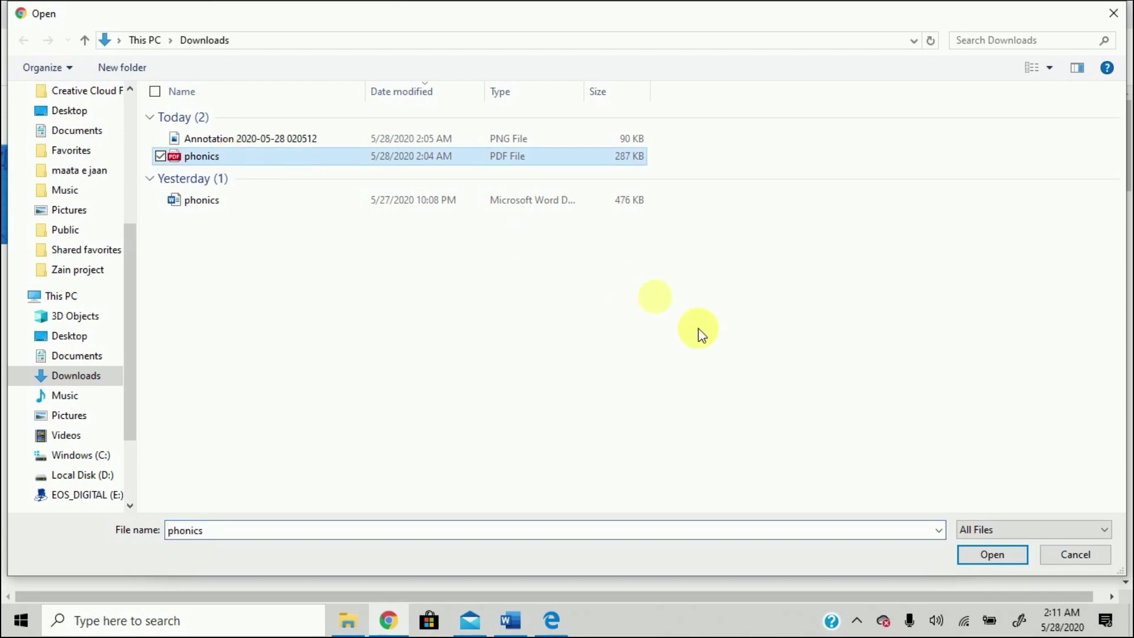
click(998, 559)
scroll(934, 397, down, 3)
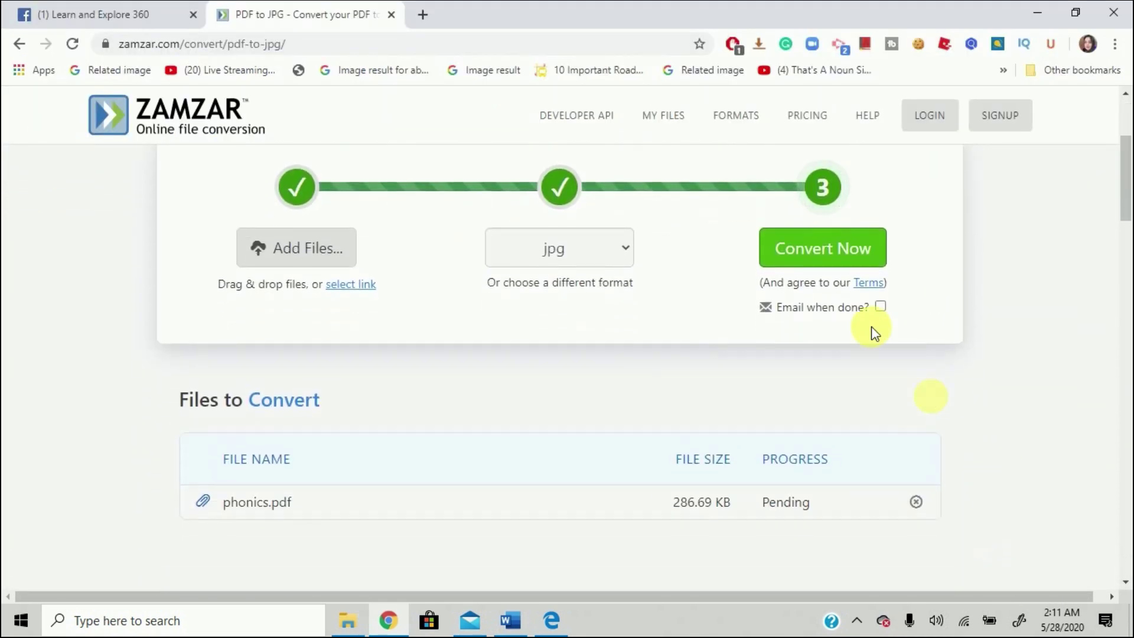
click(805, 253)
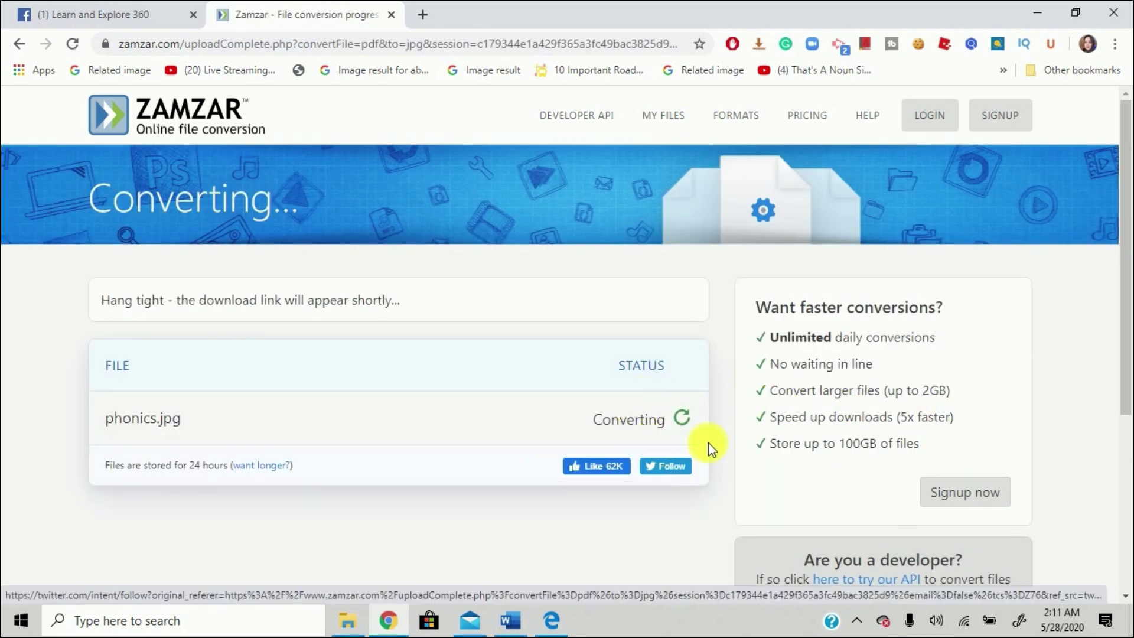
Step: Download the converted image into Downloads as phonics-page-0.jpg
click(614, 433)
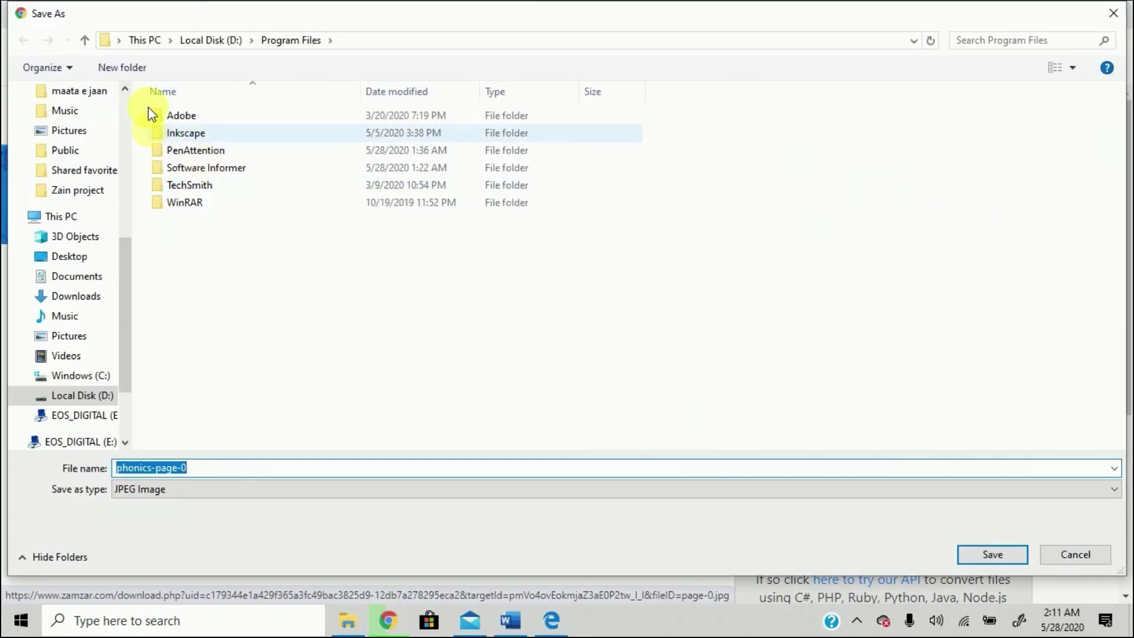
click(97, 298)
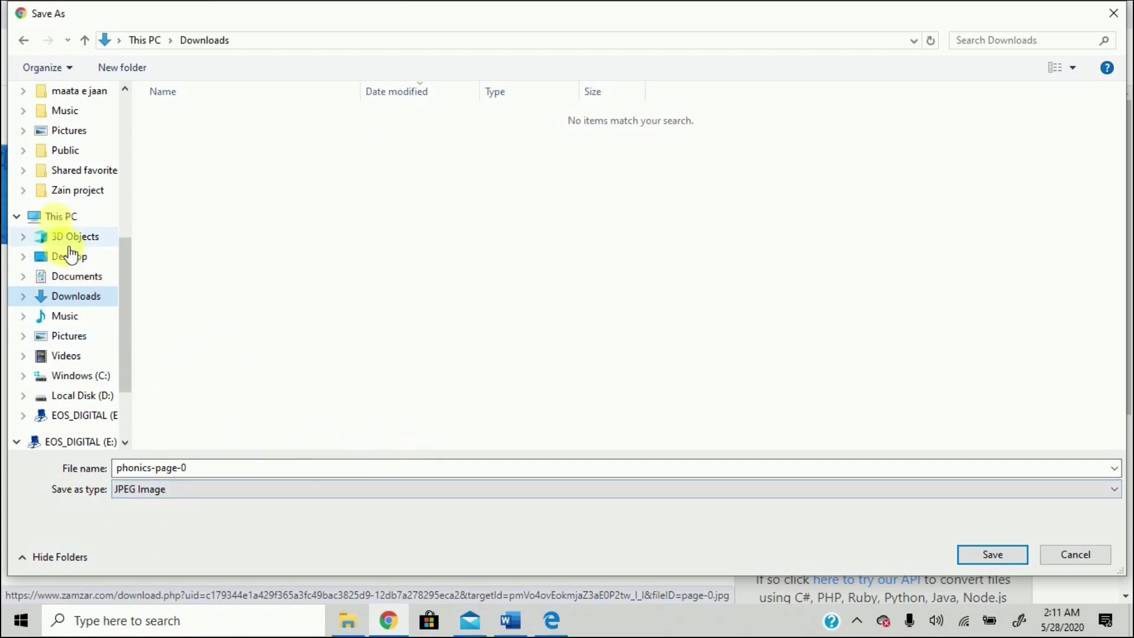
click(997, 558)
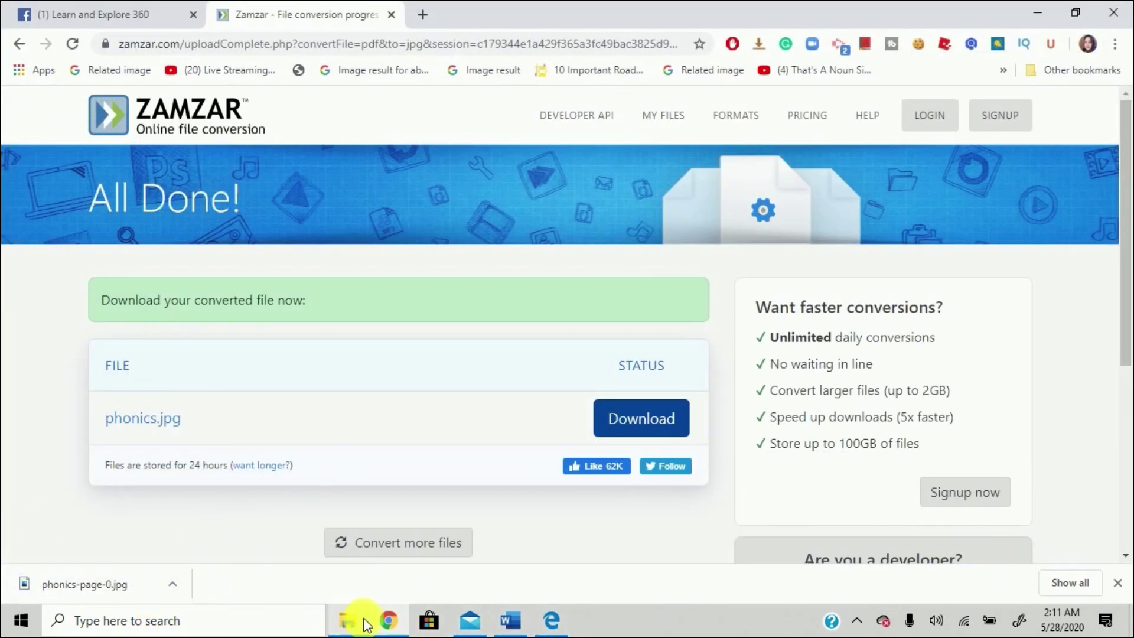
Step: Close the Zamzar tab, open Google Slides from the apps grid, and start a Blank presentation
mouse_move(348, 625)
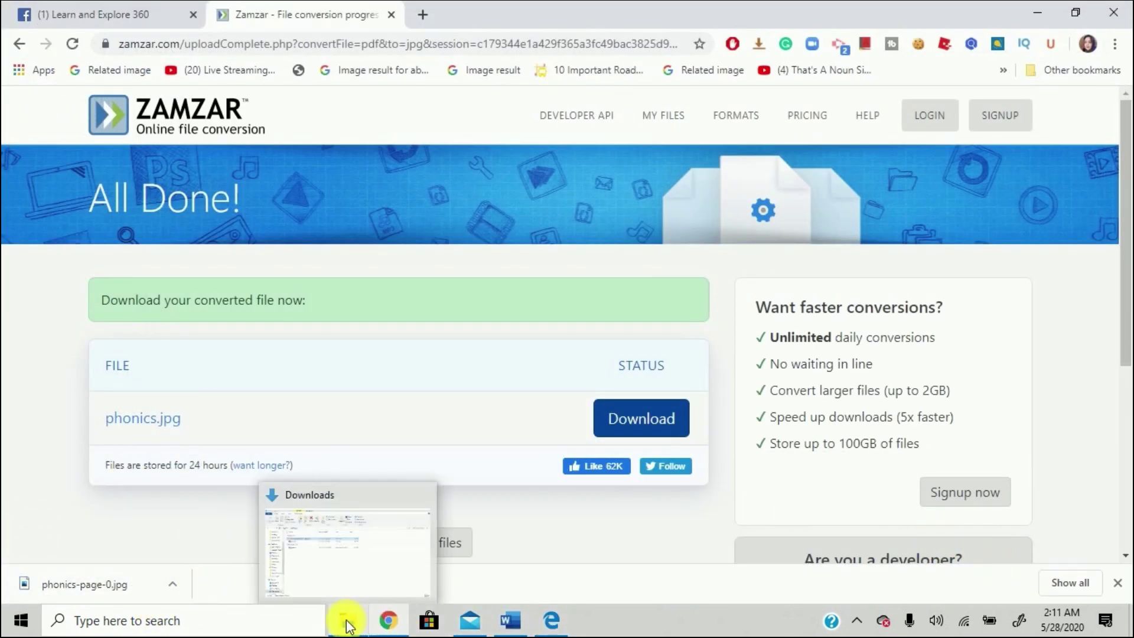
click(391, 14)
click(225, 10)
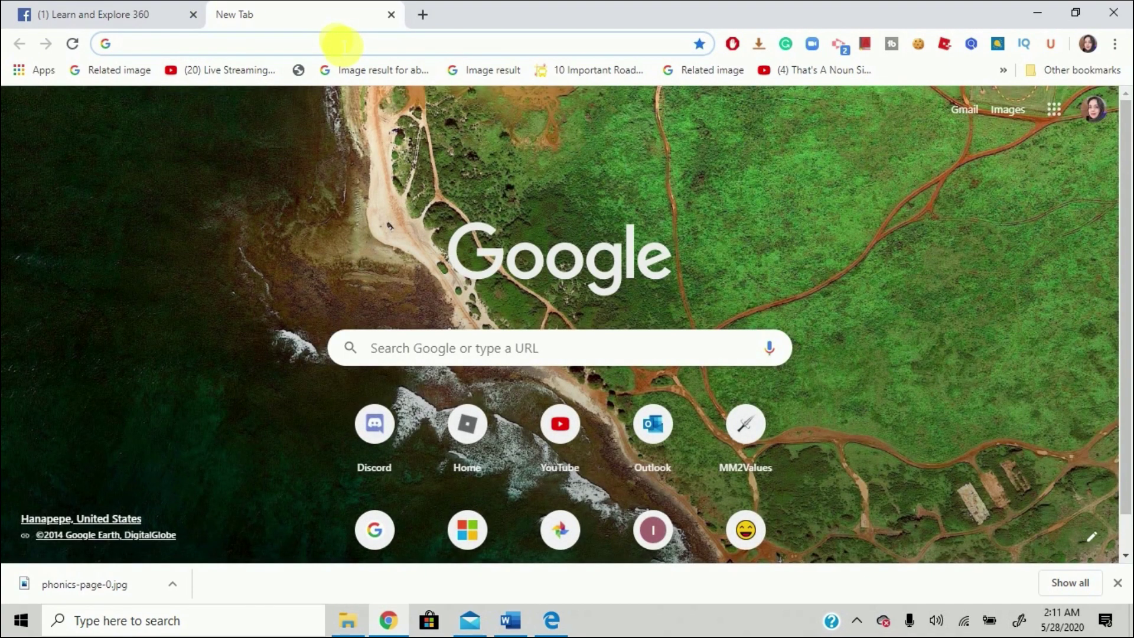
click(1040, 133)
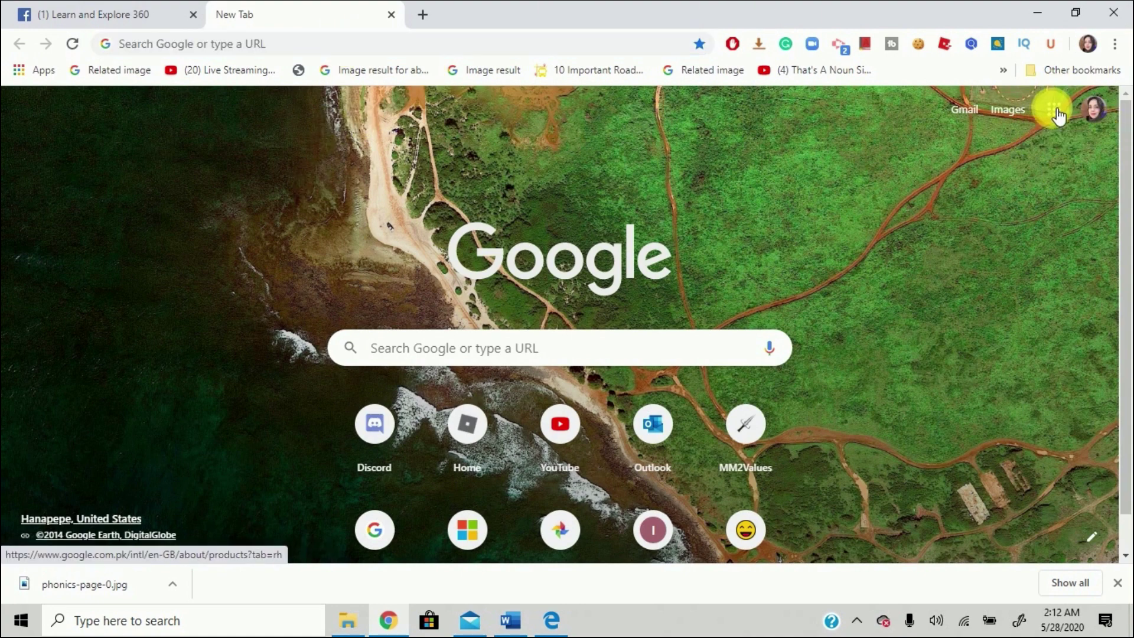
click(1056, 111)
scroll(970, 311, down, 5)
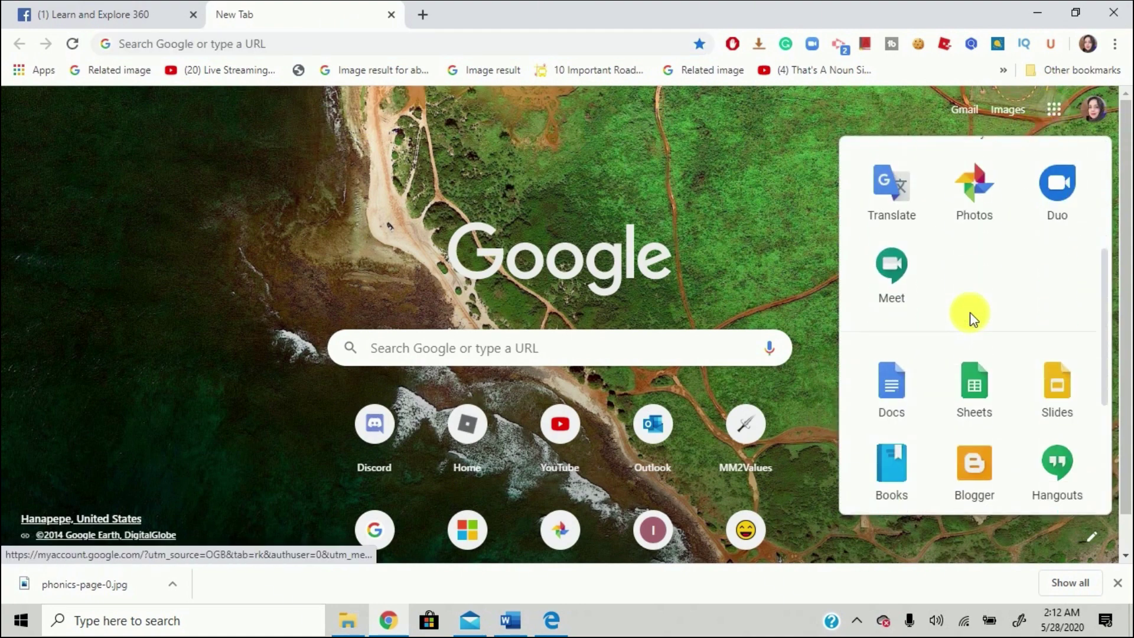
scroll(1012, 314, down, 1)
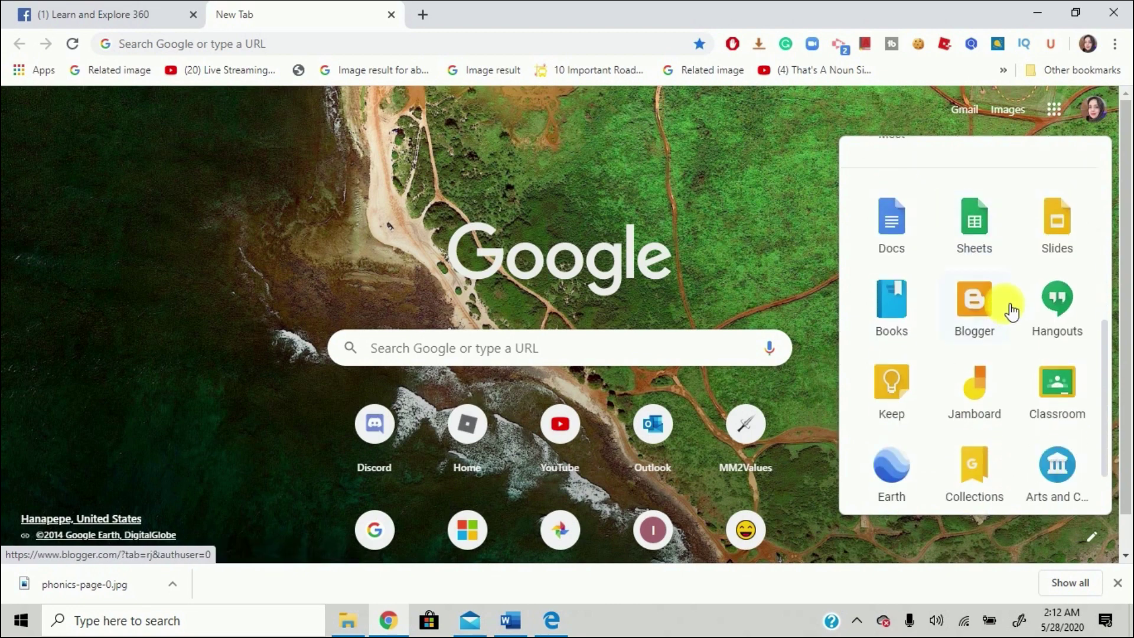
scroll(1014, 324, down, 1)
scroll(1041, 212, up, 1)
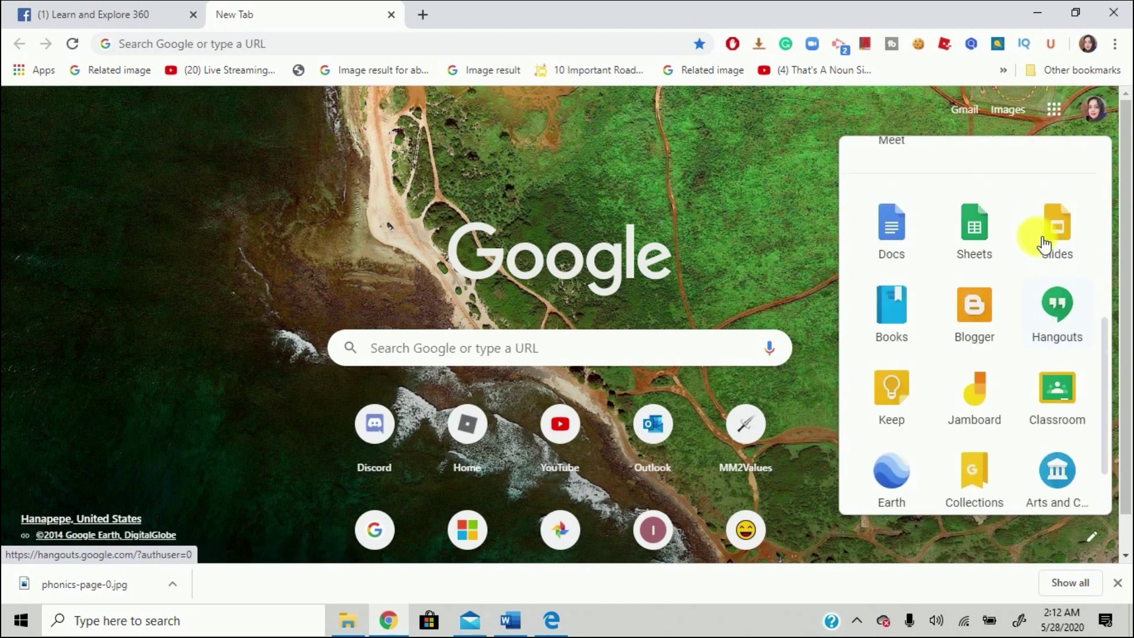
click(1059, 228)
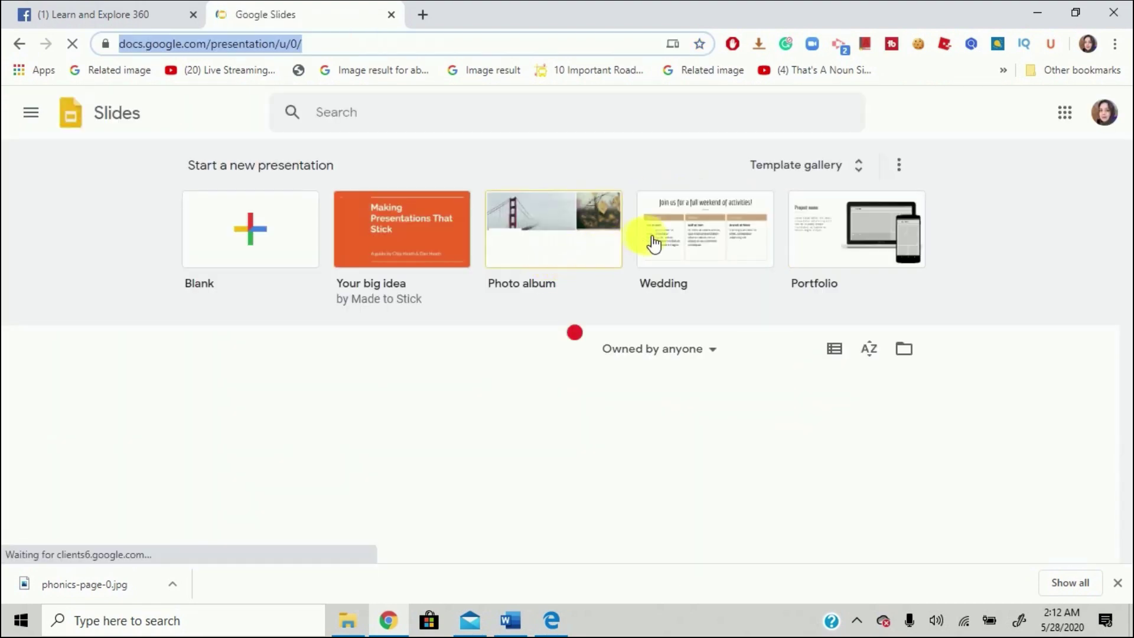
click(255, 234)
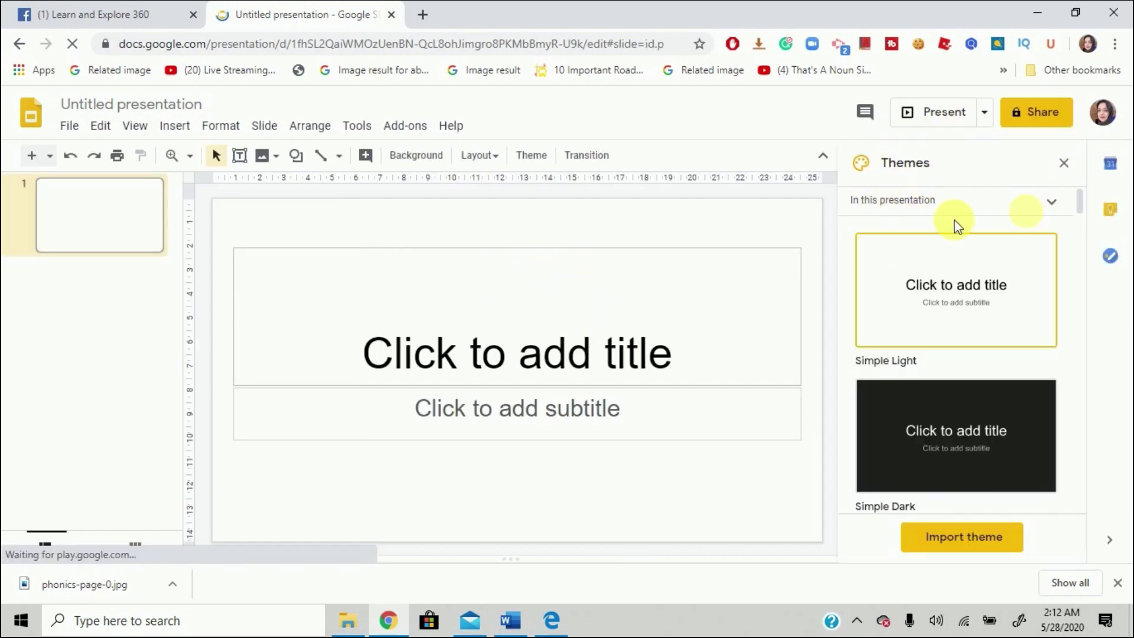
Step: Close the Themes panel and delete slide 1's title and subtitle placeholders
click(1064, 163)
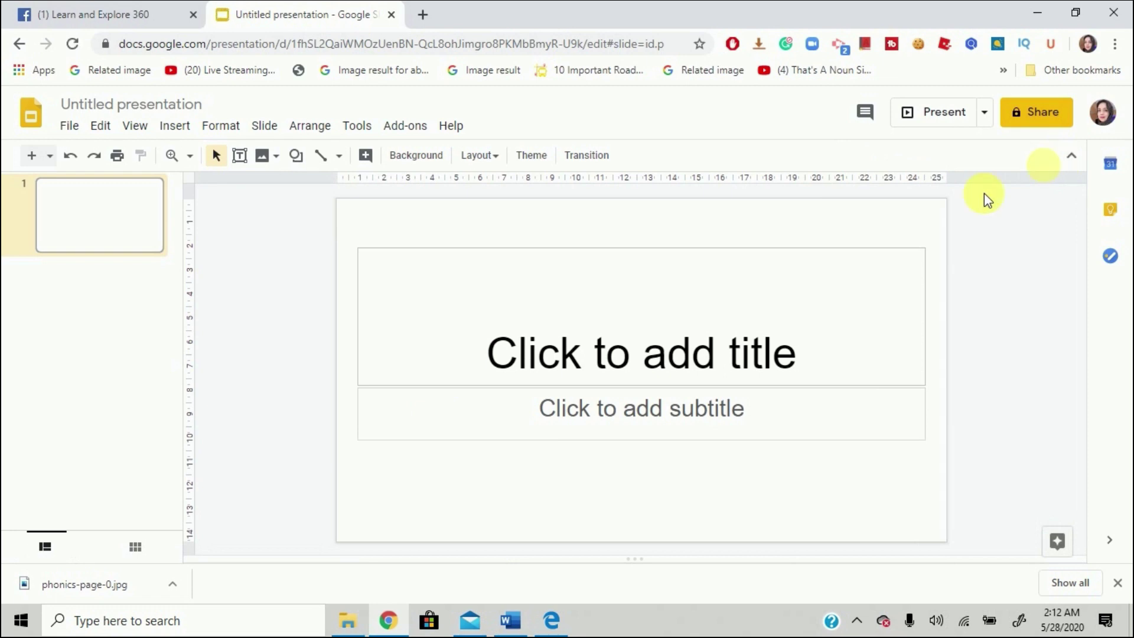
click(551, 261)
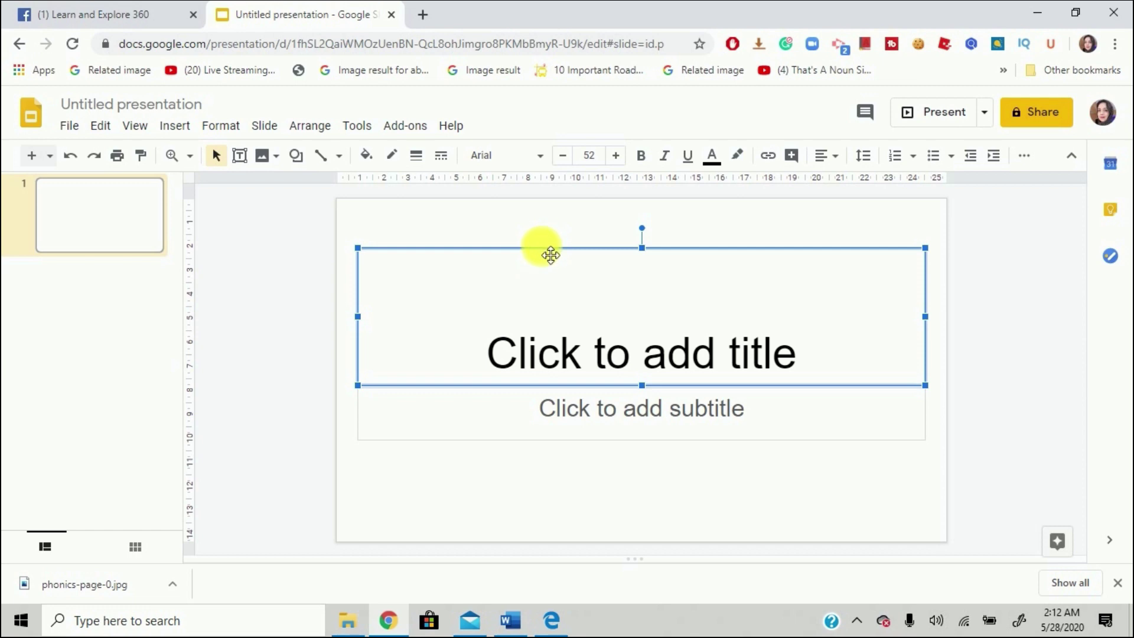
key(Delete)
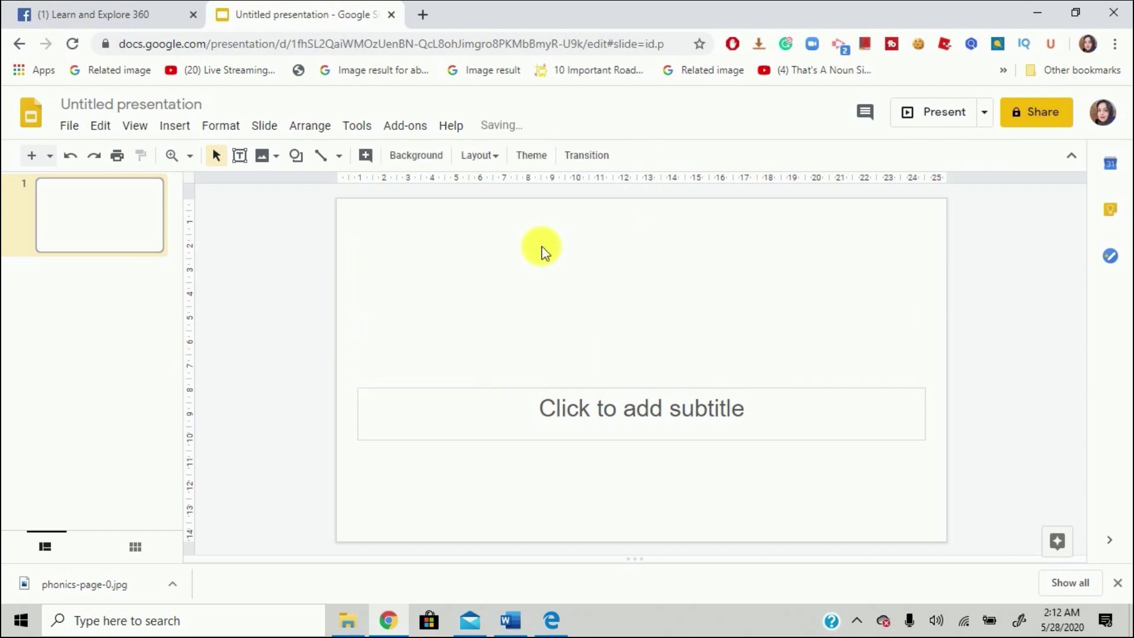
click(530, 390)
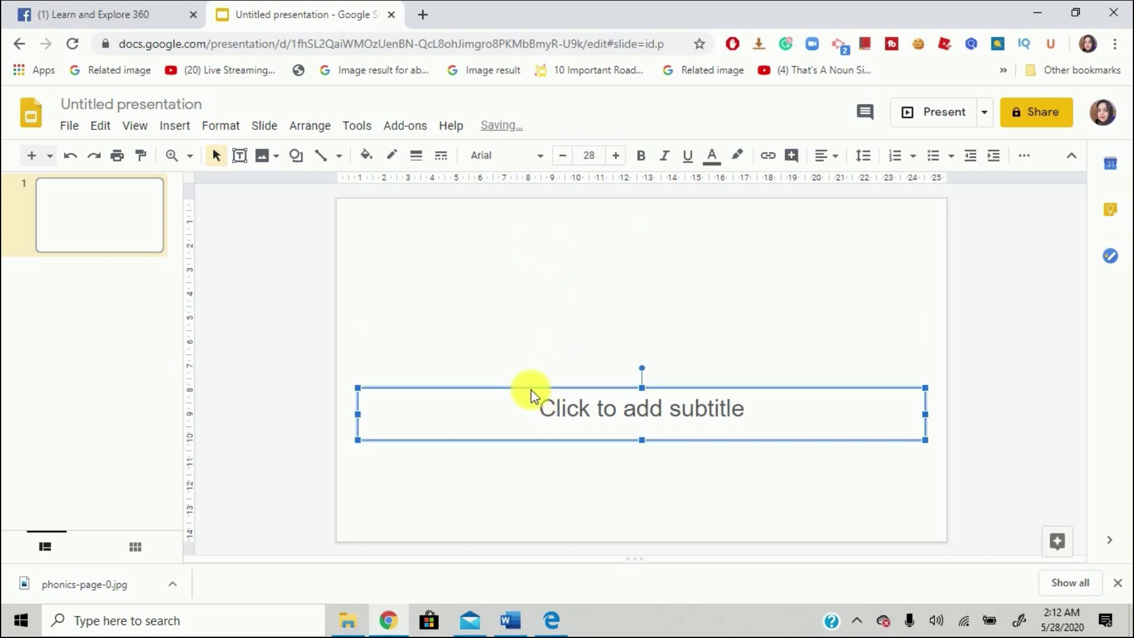
key(Delete)
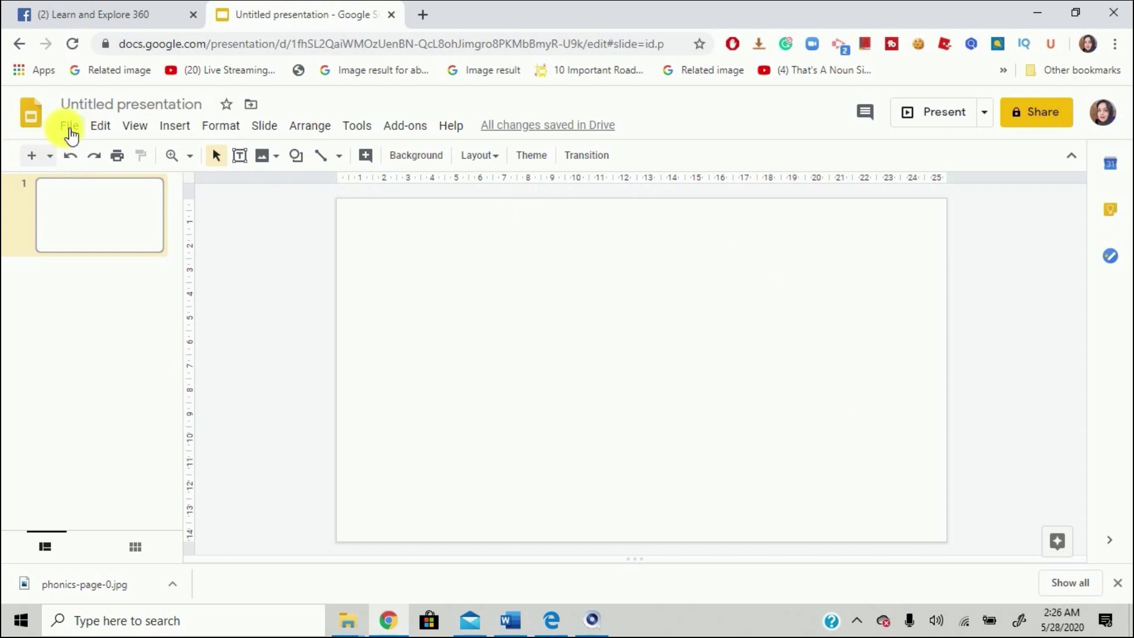
Step: Set a custom page size of 8.5 × 11 inches in Page setup
click(70, 130)
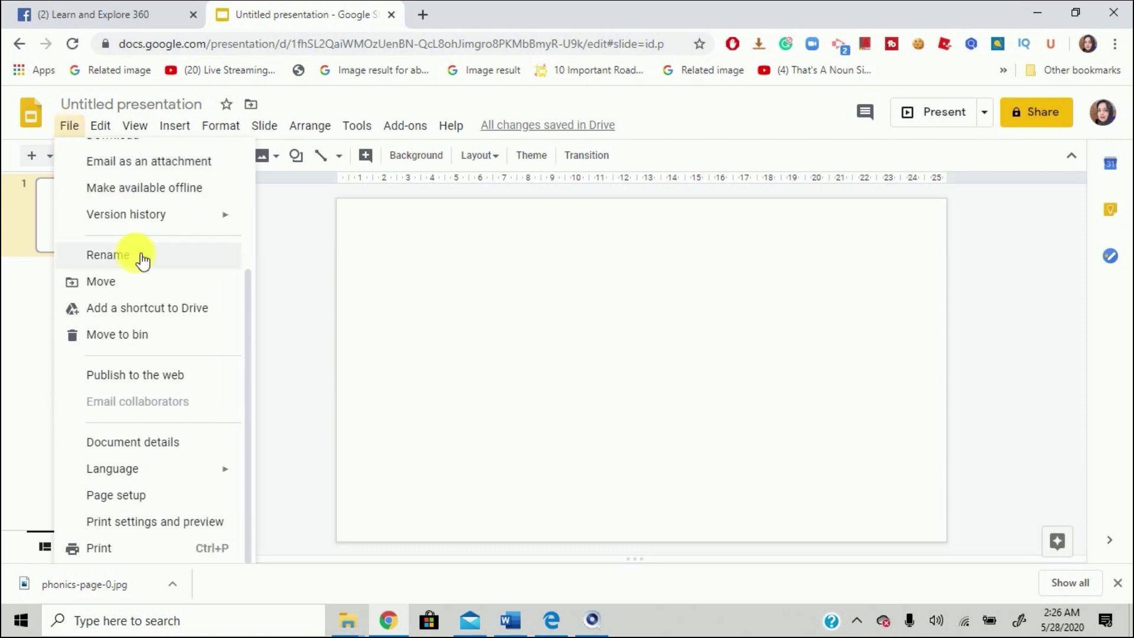
click(132, 495)
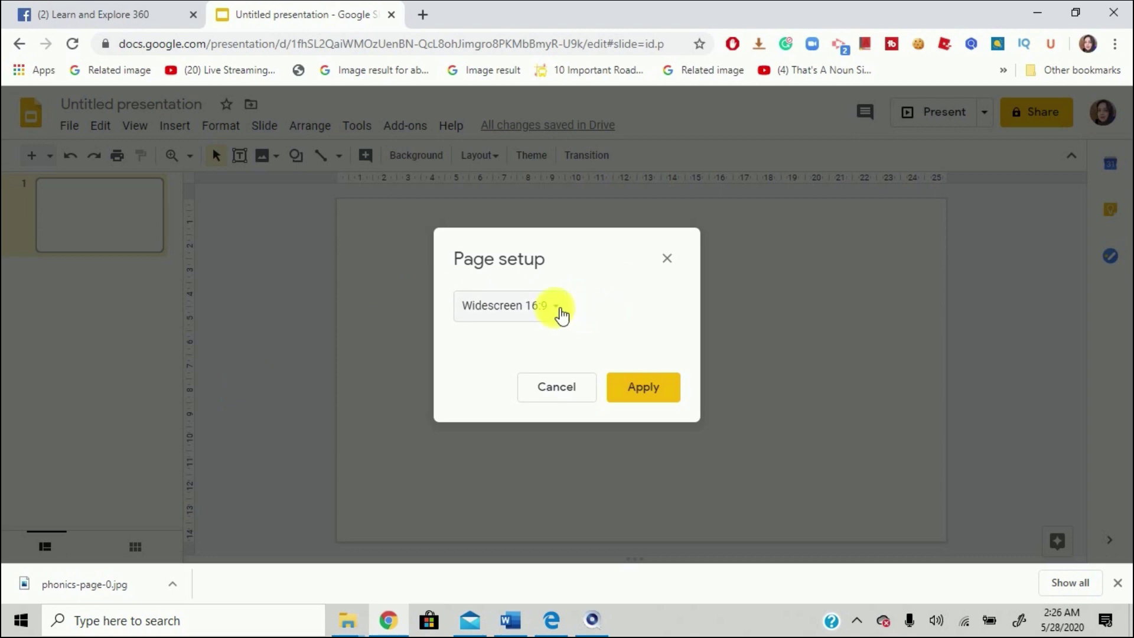
click(553, 305)
click(533, 362)
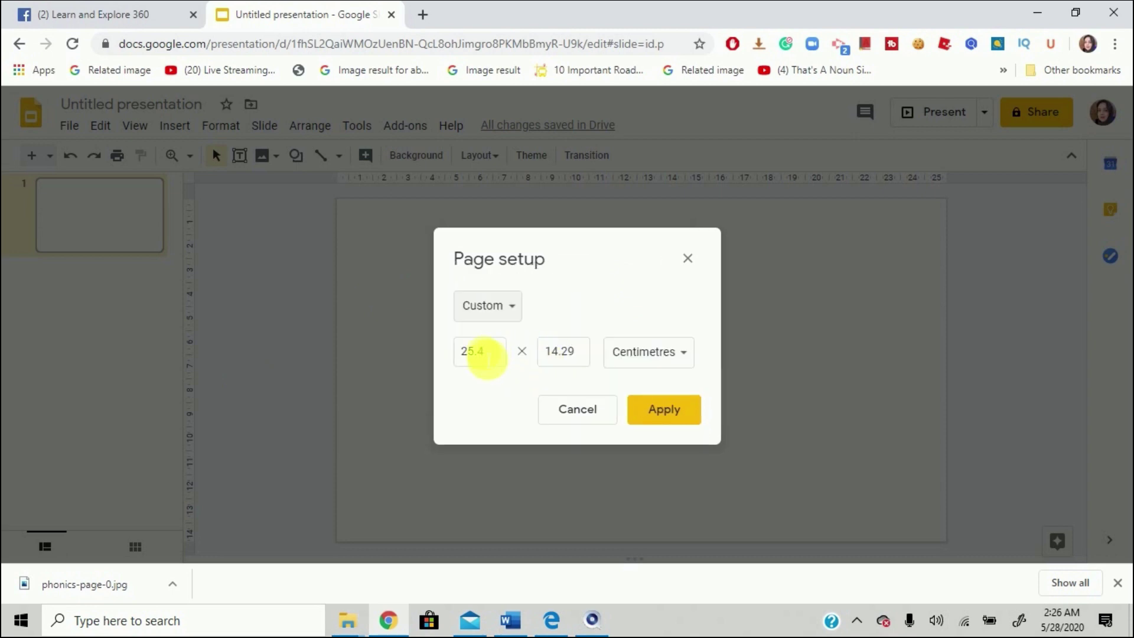
click(477, 353)
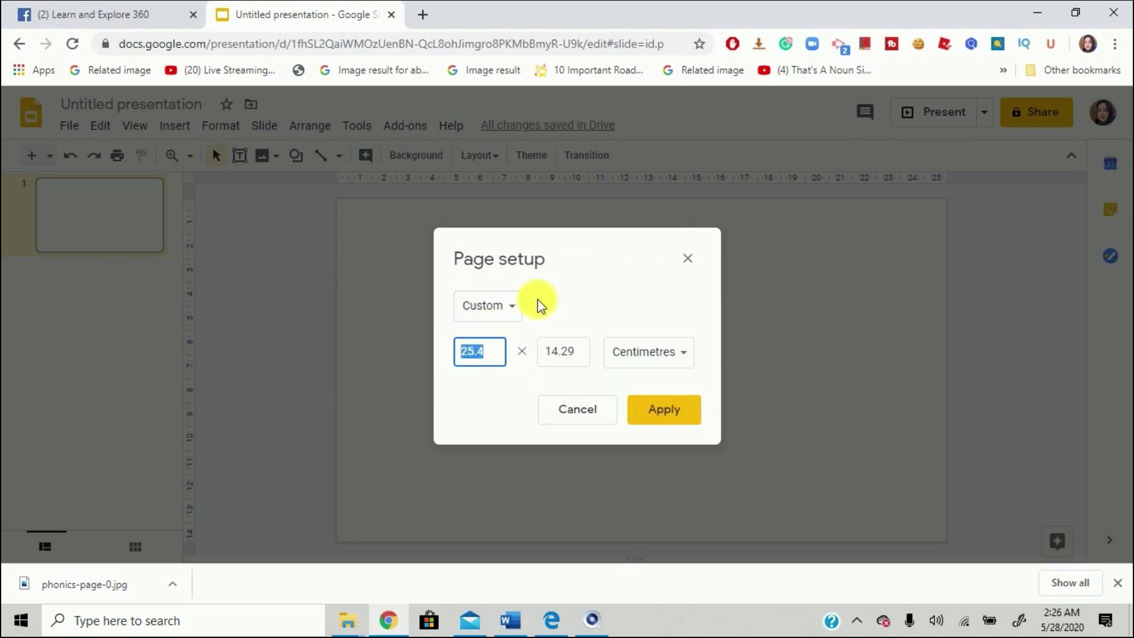
text(8.5)
click(691, 359)
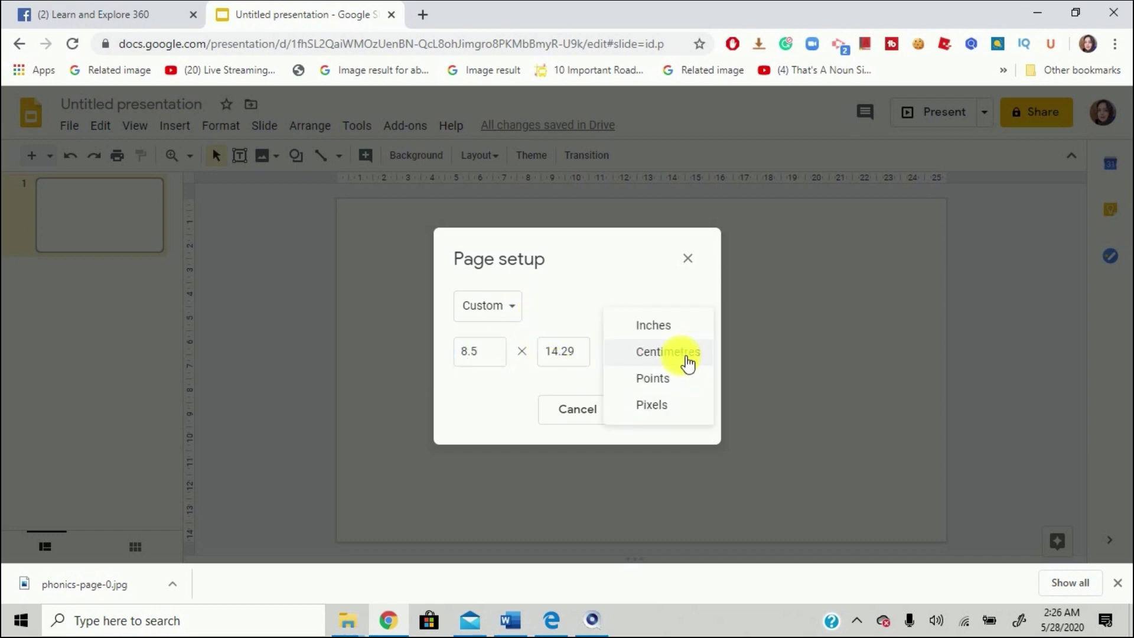
click(661, 326)
click(483, 352)
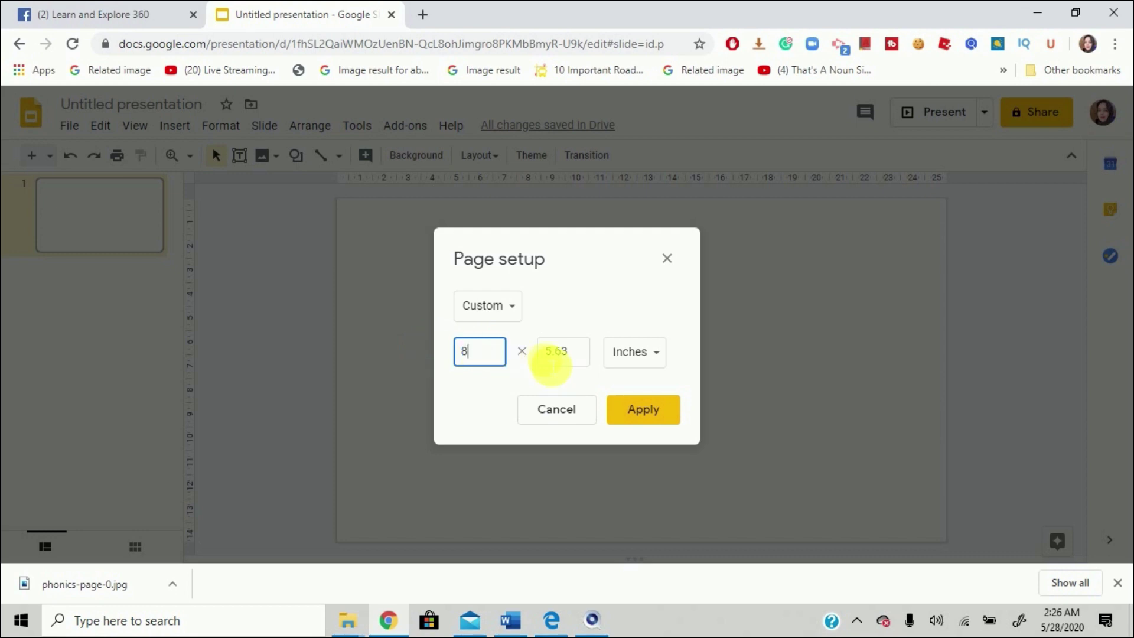
text(8.5)
key(Tab)
text(11)
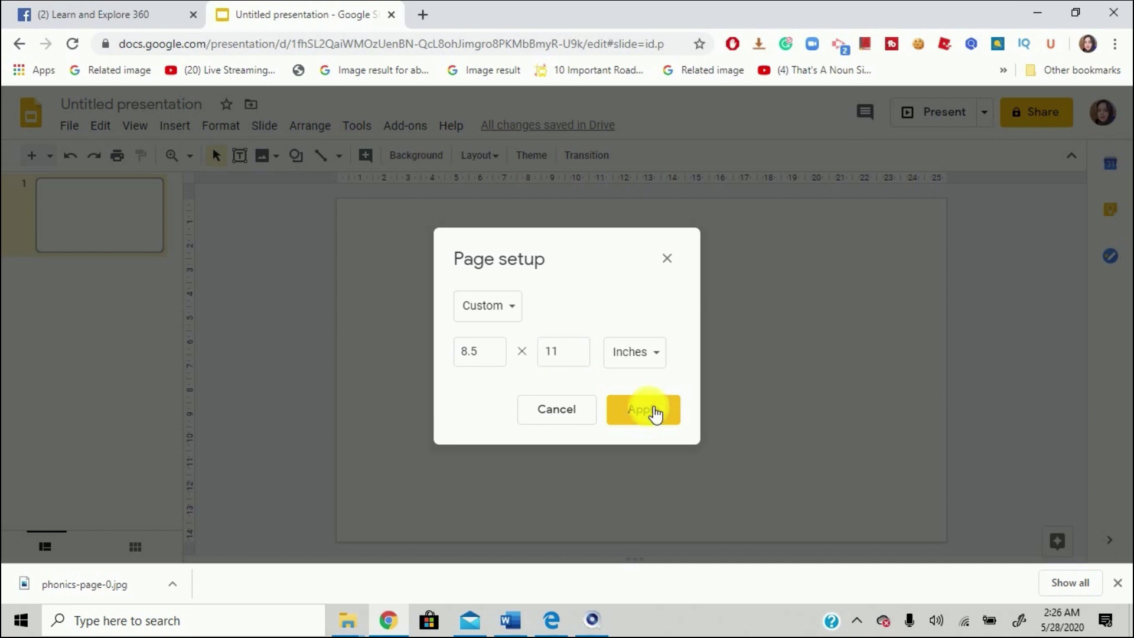
click(650, 413)
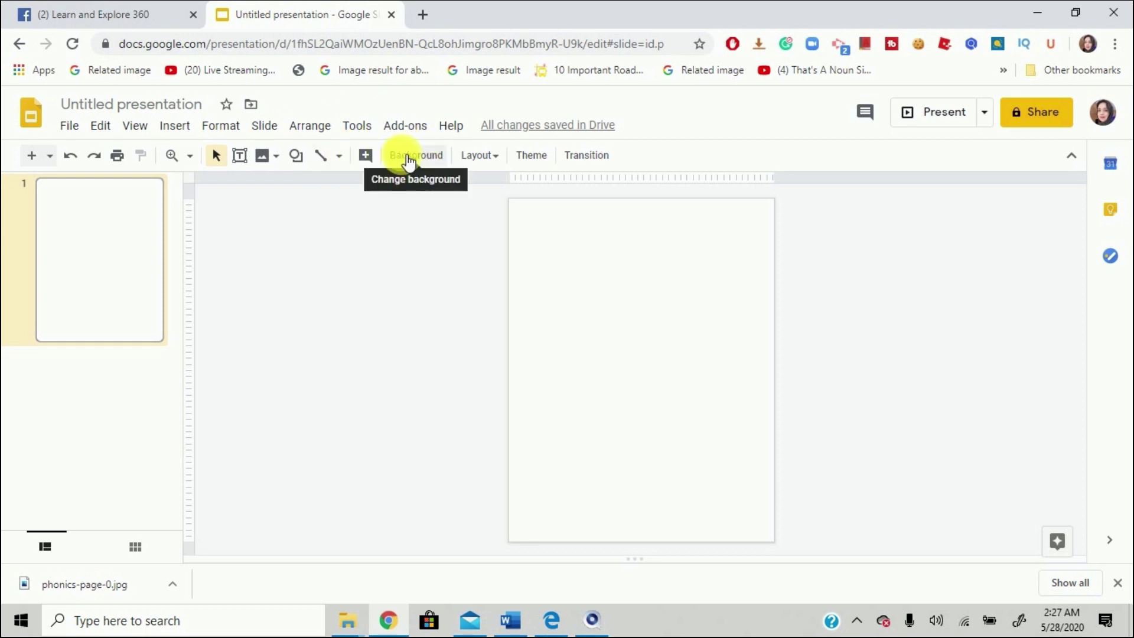
Step: Upload phonics-page-0.jpg as the slide's background image
click(407, 159)
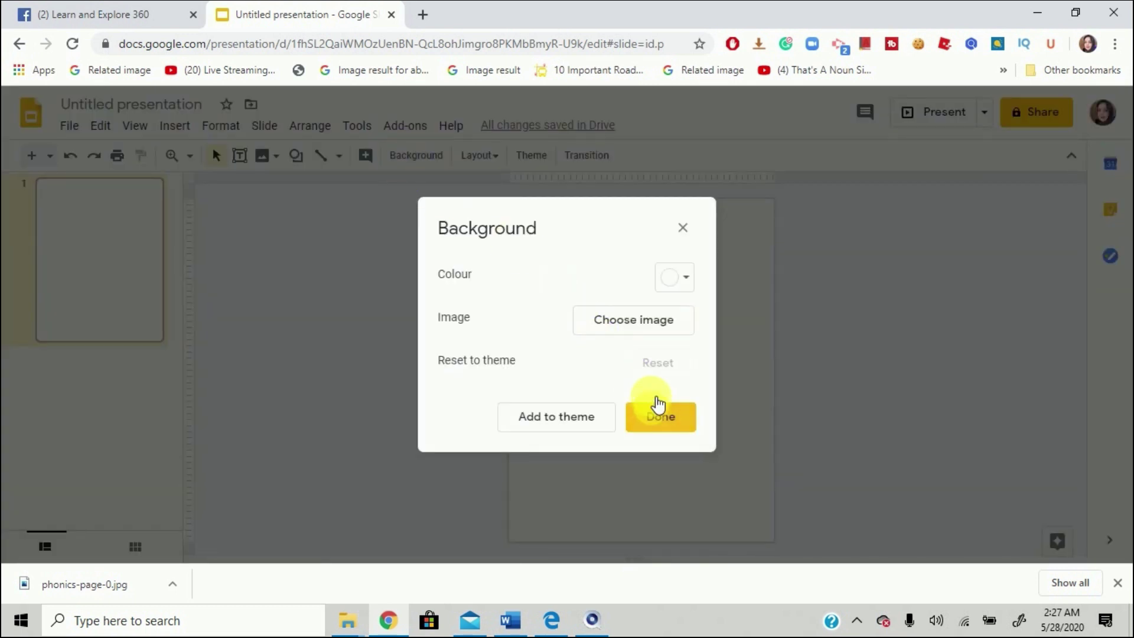
click(655, 319)
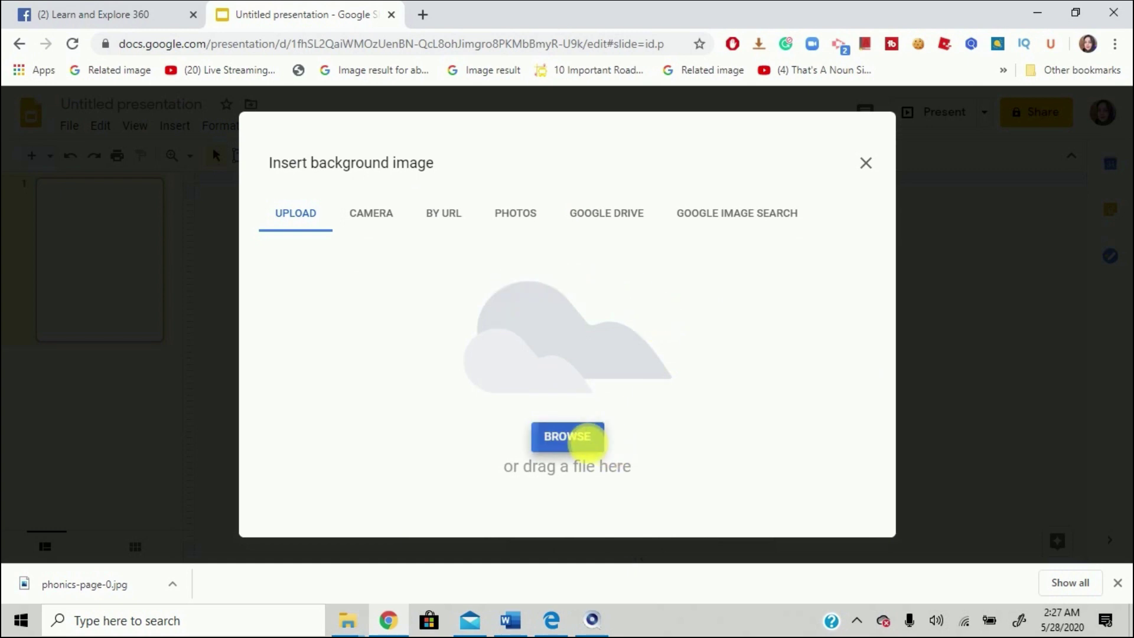
click(587, 440)
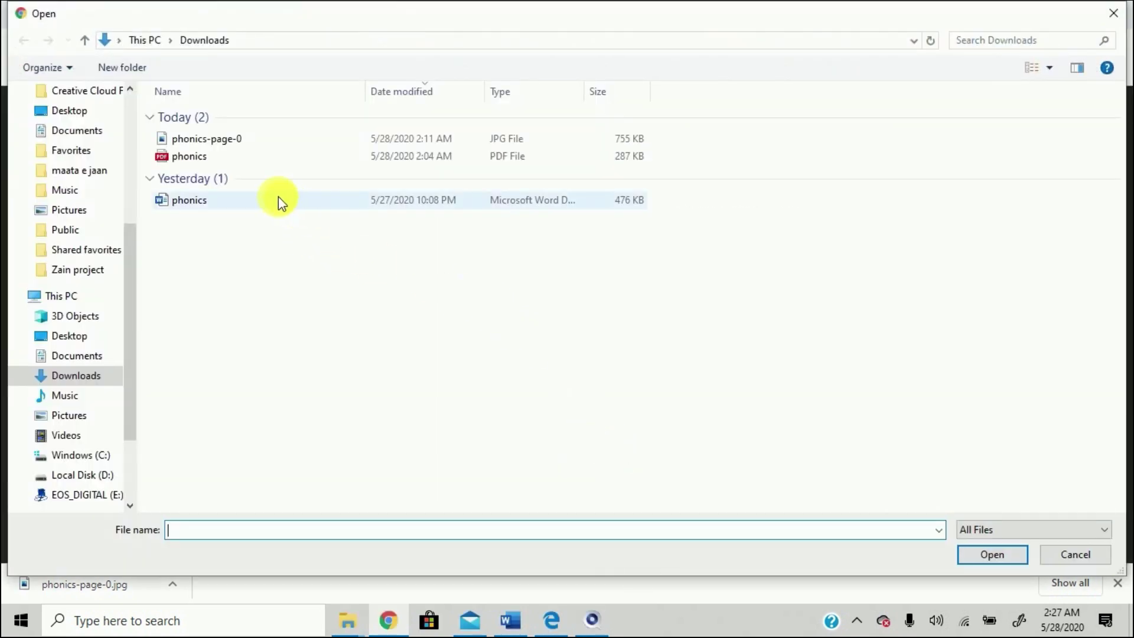
click(239, 143)
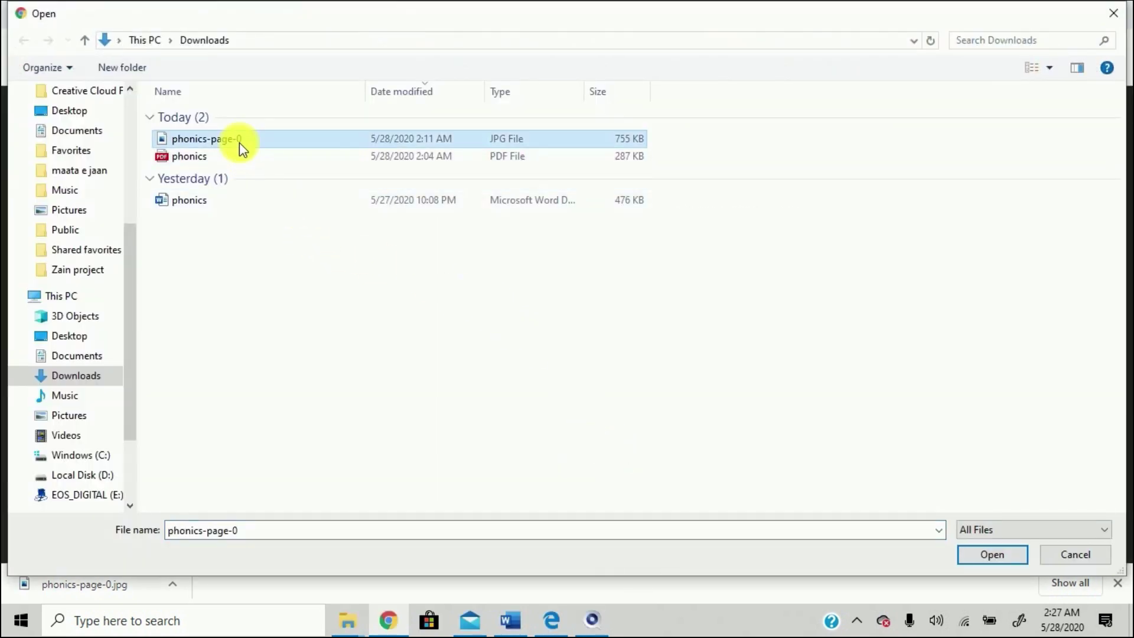
click(972, 554)
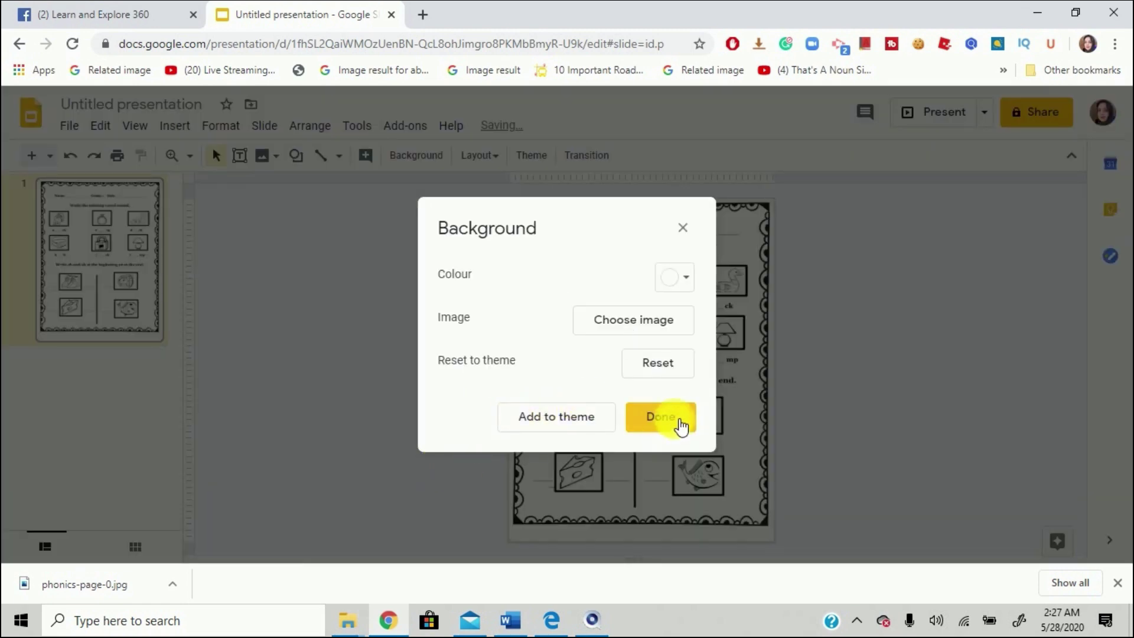
click(676, 431)
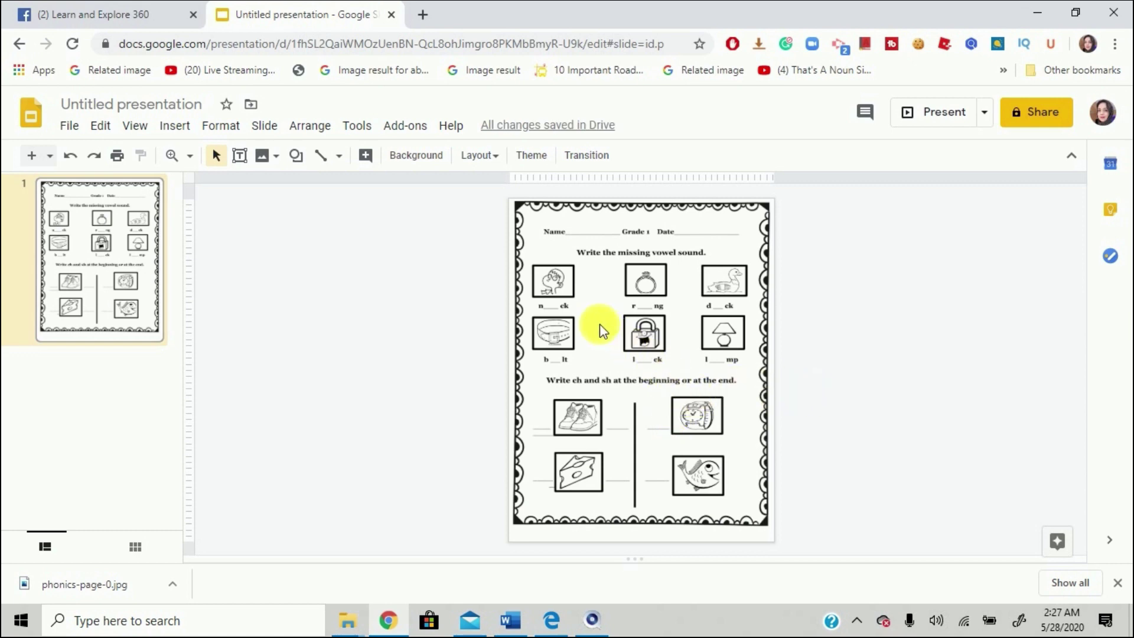
Step: Zoom the slide to 100% and scroll up to show the Name, Grade and Date header
click(192, 159)
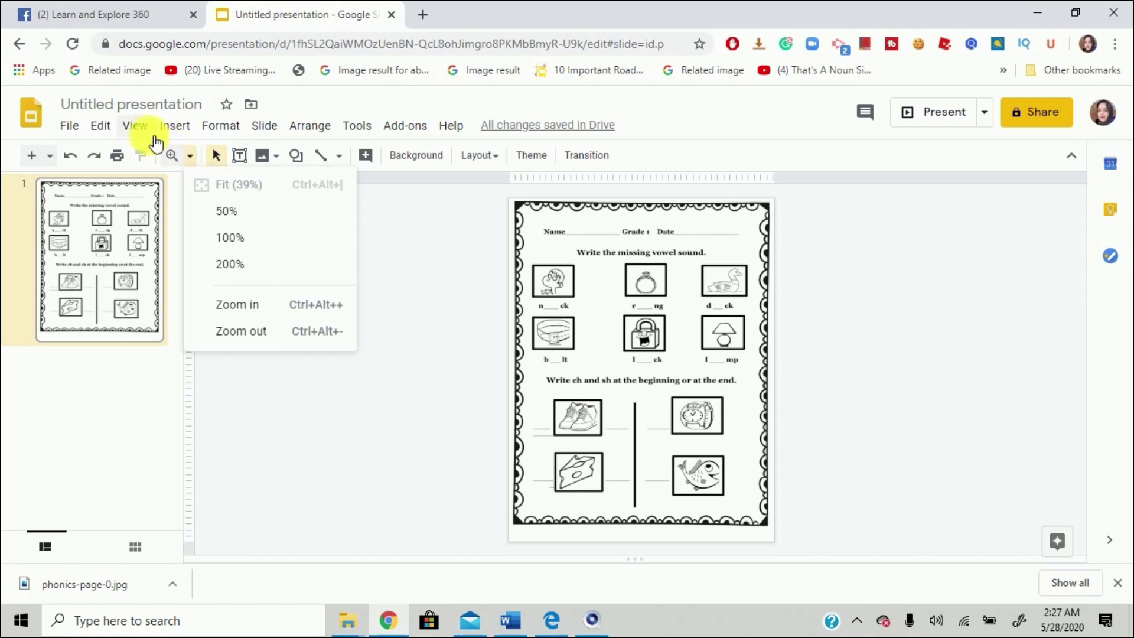
click(137, 126)
mouse_move(169, 313)
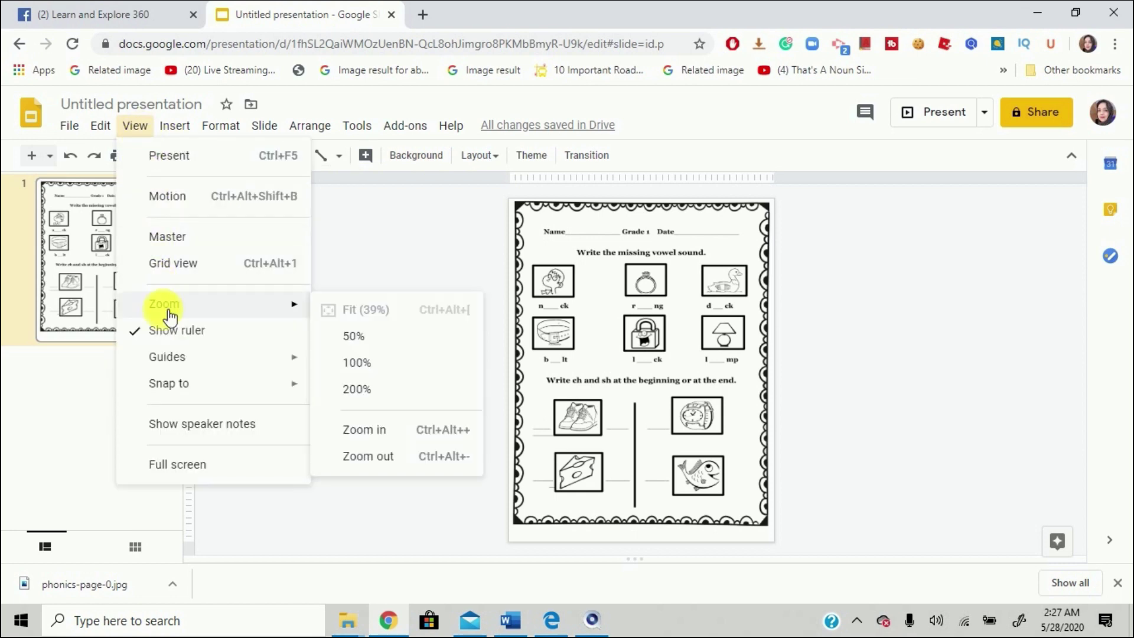
click(372, 367)
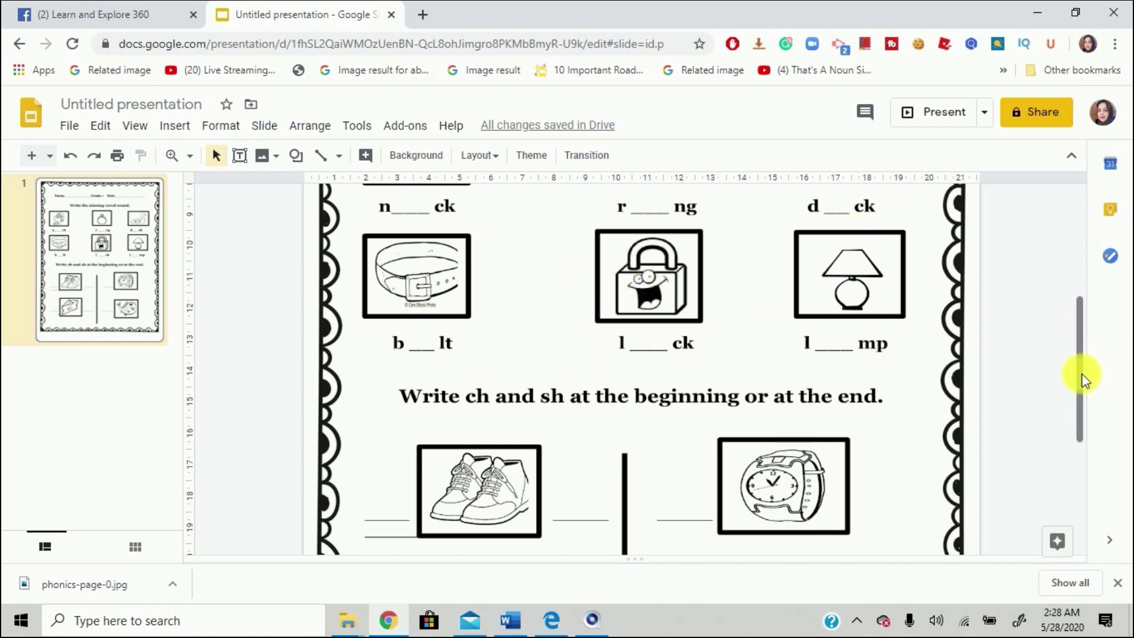
drag(1084, 378, 1089, 236)
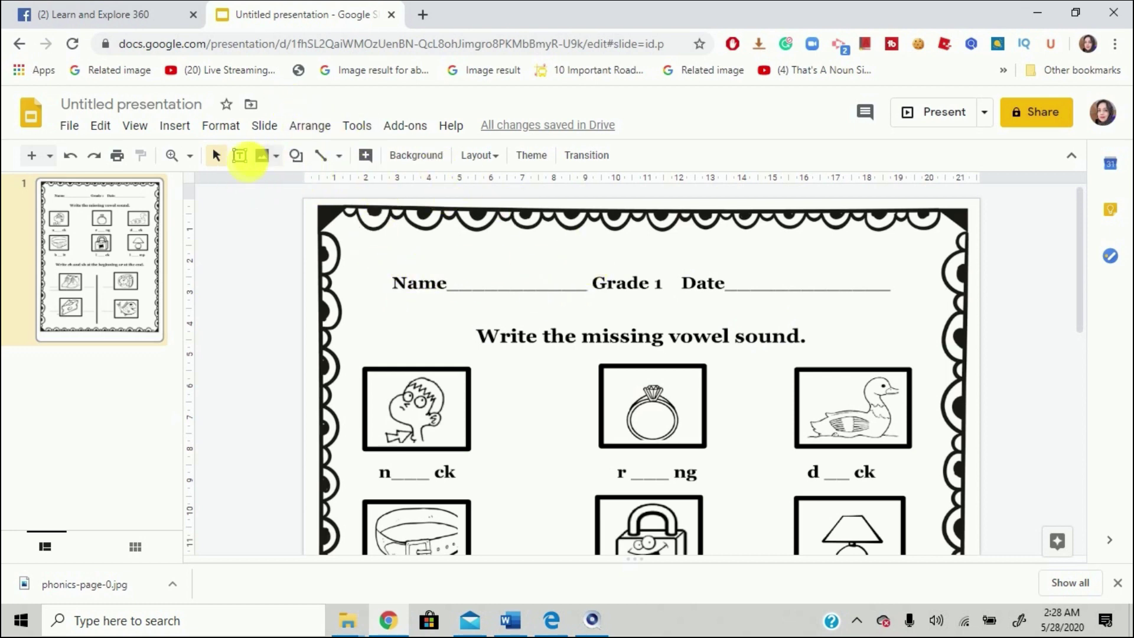
Step: Draw an empty text box over the blank after Name and set its font to Georgia
click(242, 162)
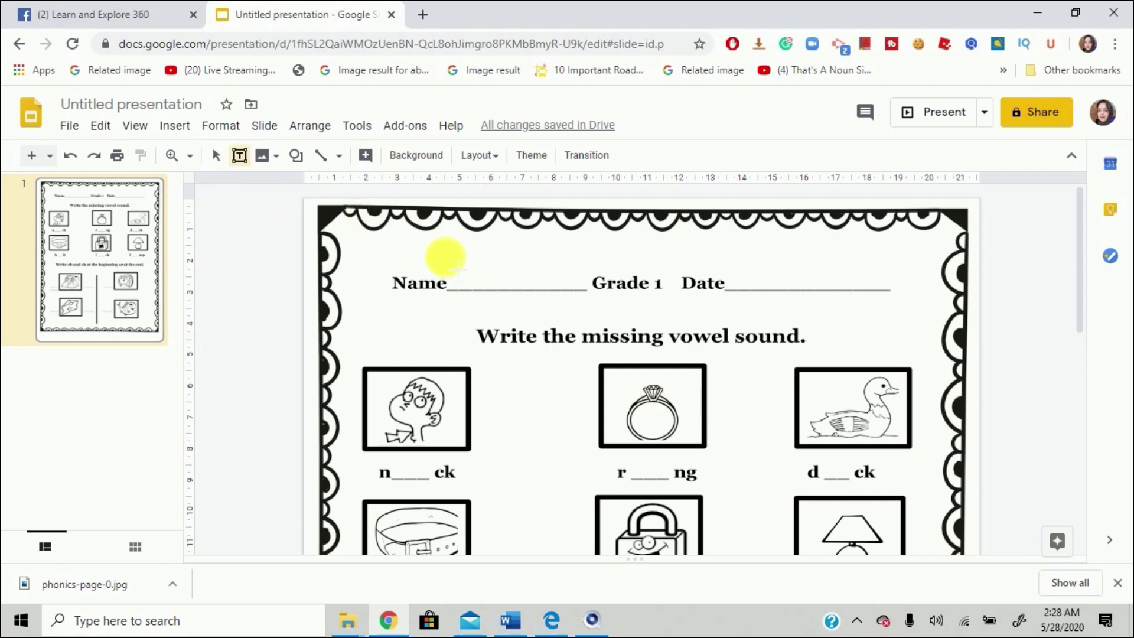
drag(447, 258, 576, 283)
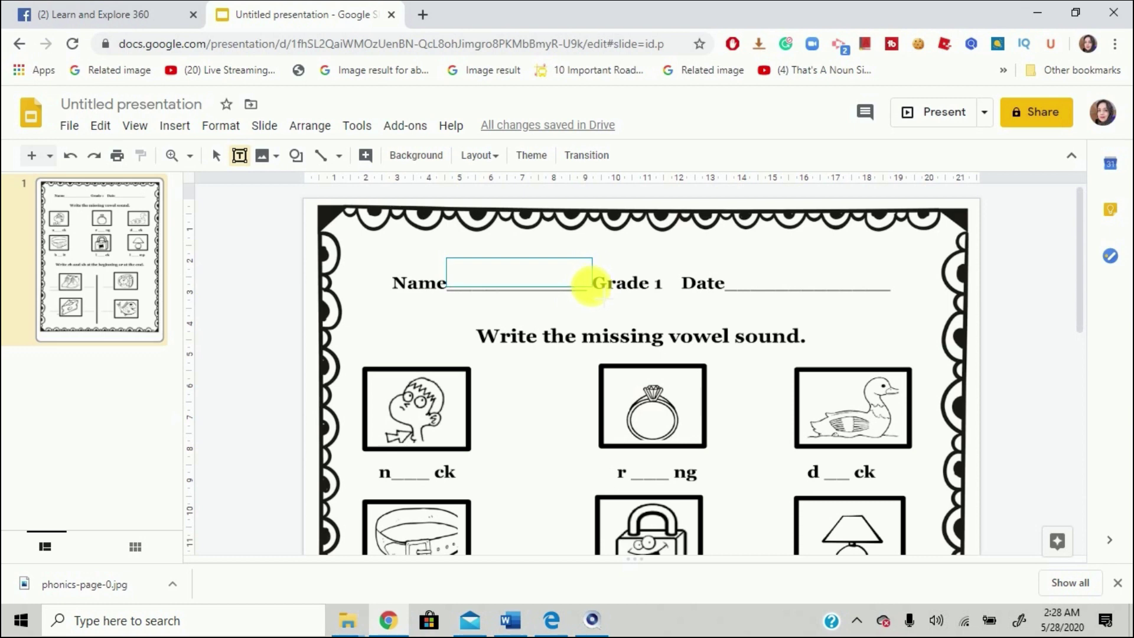
drag(596, 290, 593, 287)
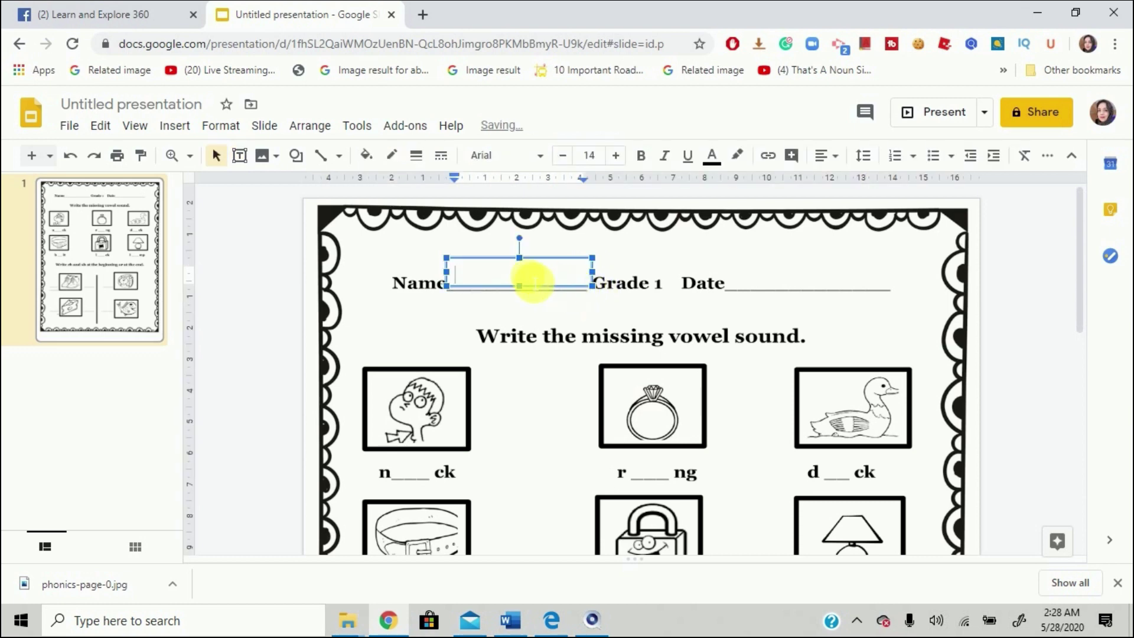
click(541, 157)
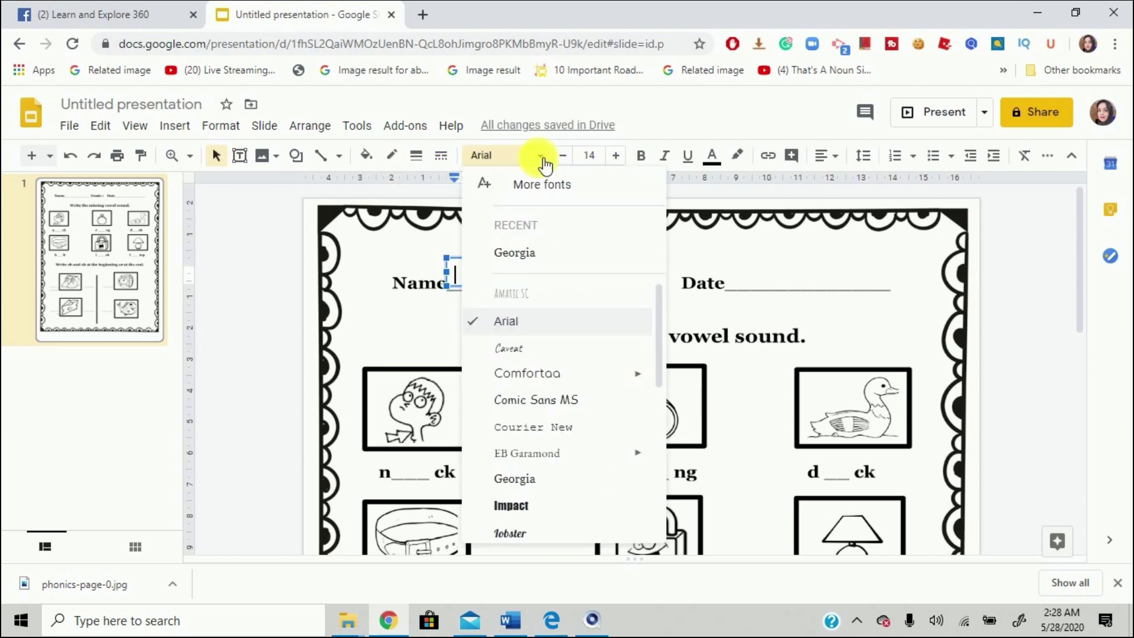
click(525, 253)
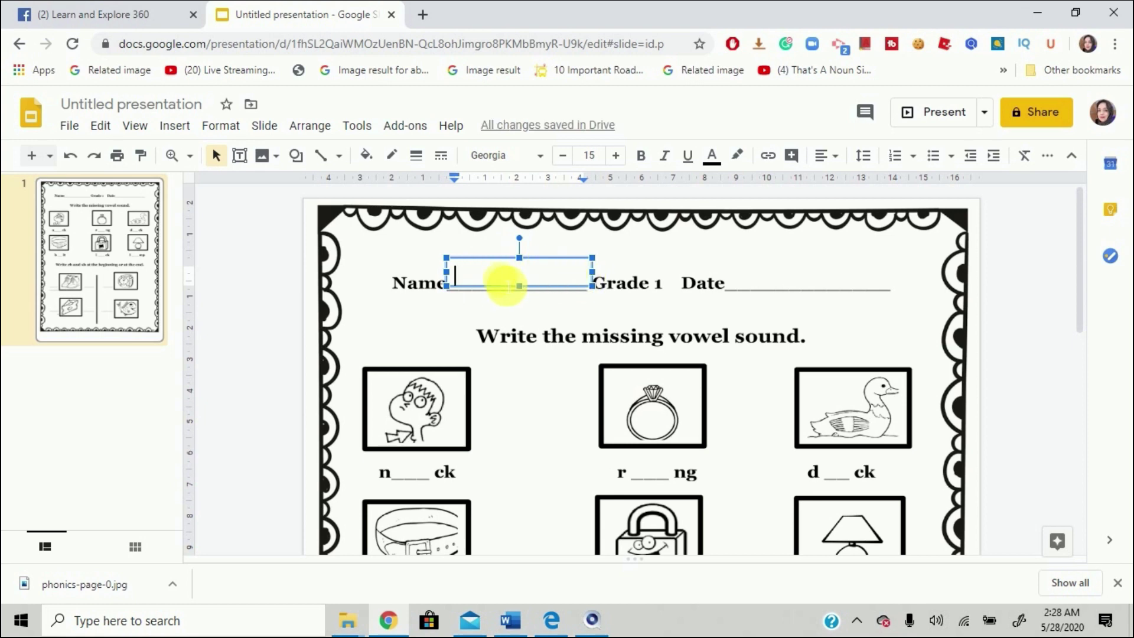
Step: Make the Name text box slightly taller and copy it
click(525, 295)
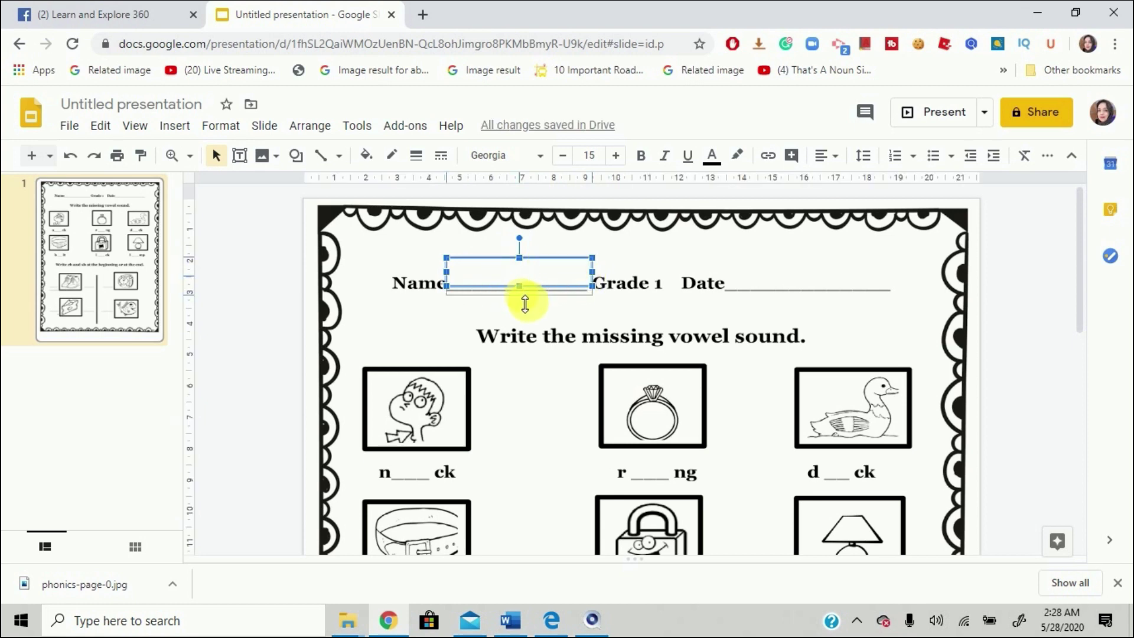
drag(525, 305, 525, 304)
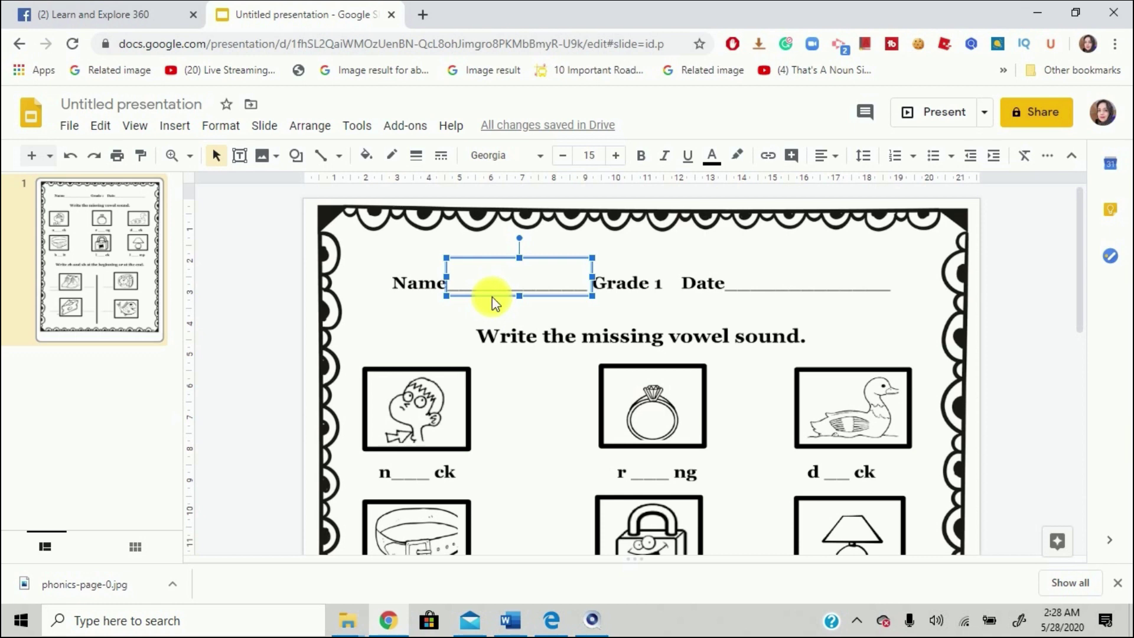
right_click(493, 302)
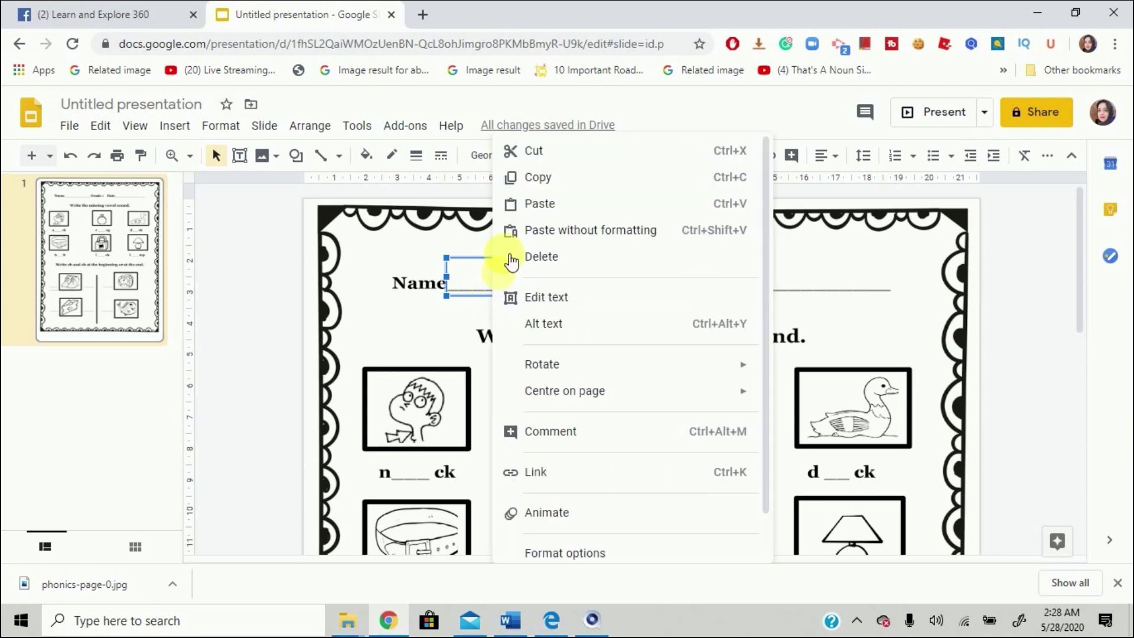
click(544, 183)
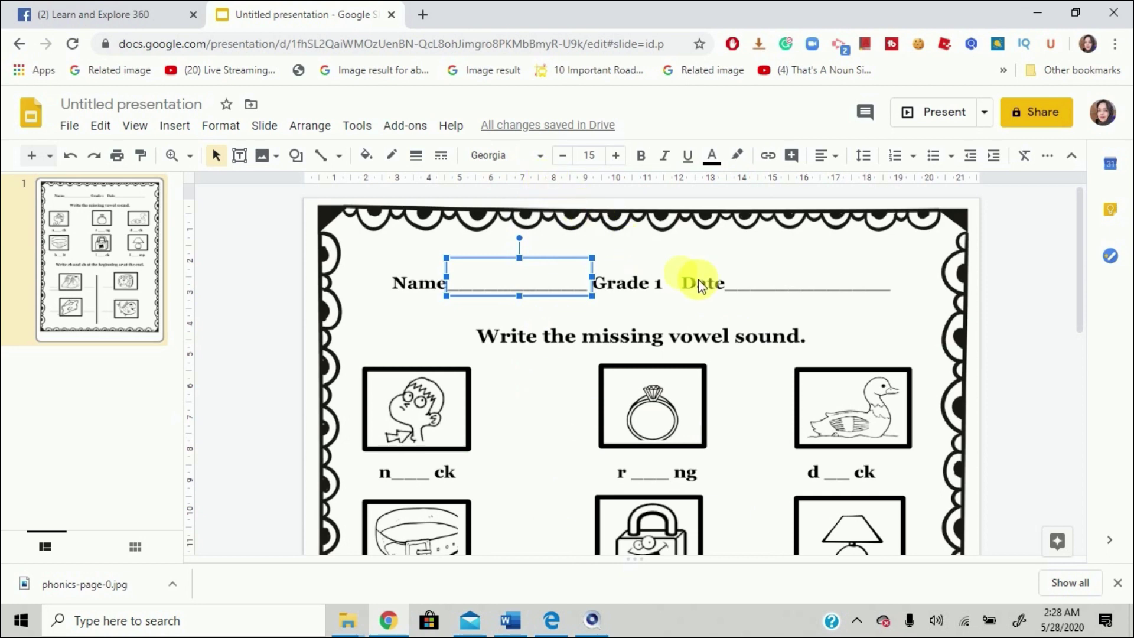
Step: Paste a copy of the text box and move it onto the Date blank
right_click(746, 276)
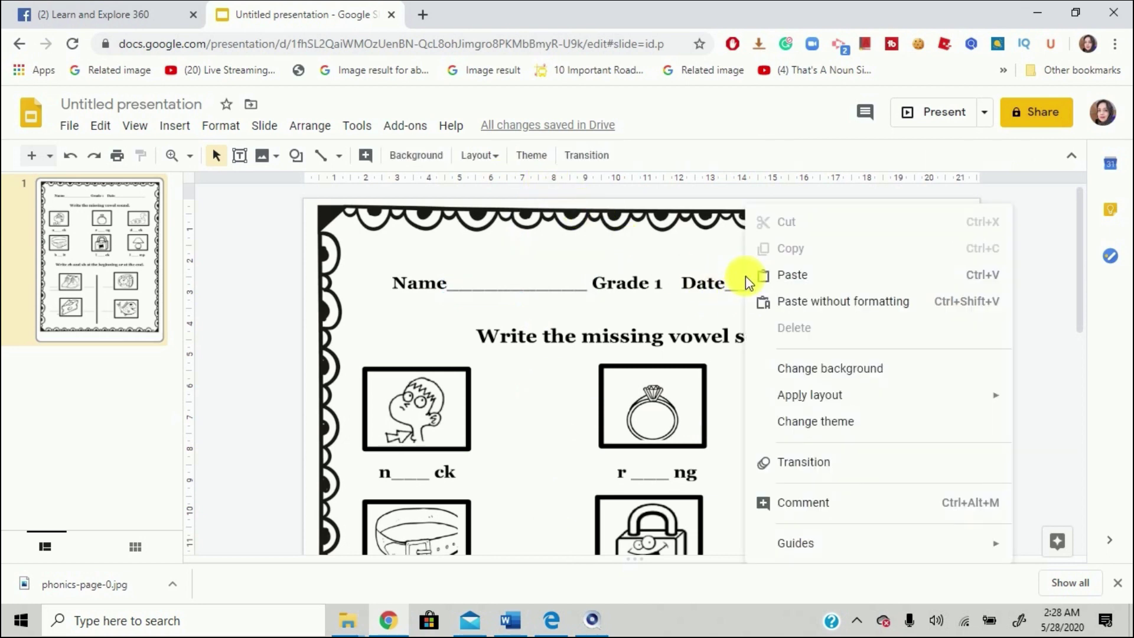
click(785, 278)
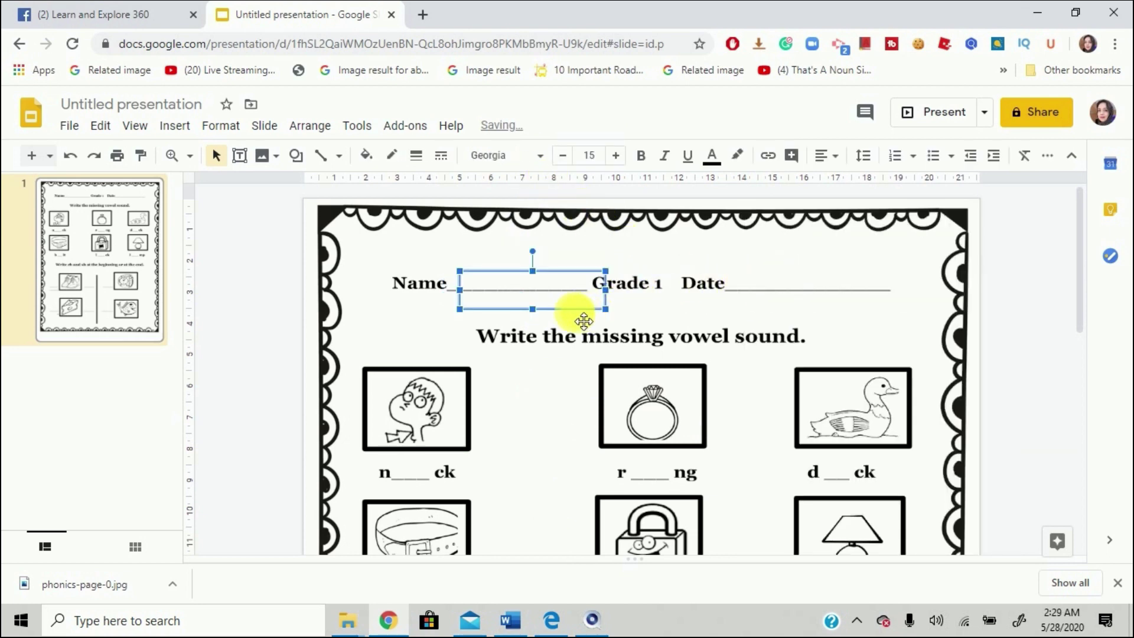
drag(606, 308, 859, 302)
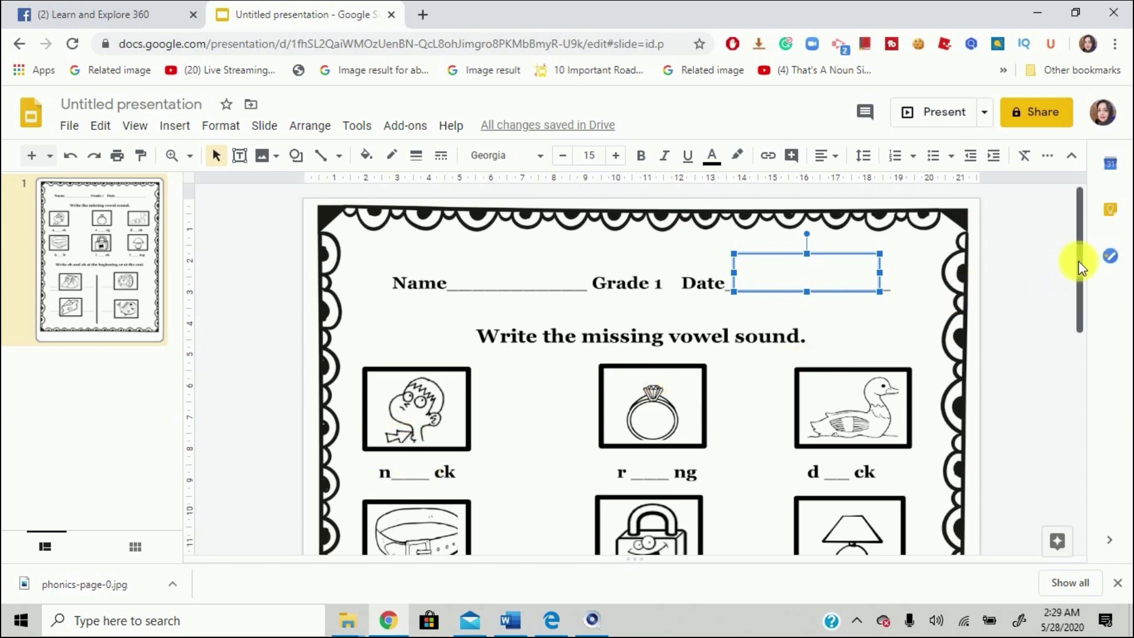
drag(1081, 269, 959, 284)
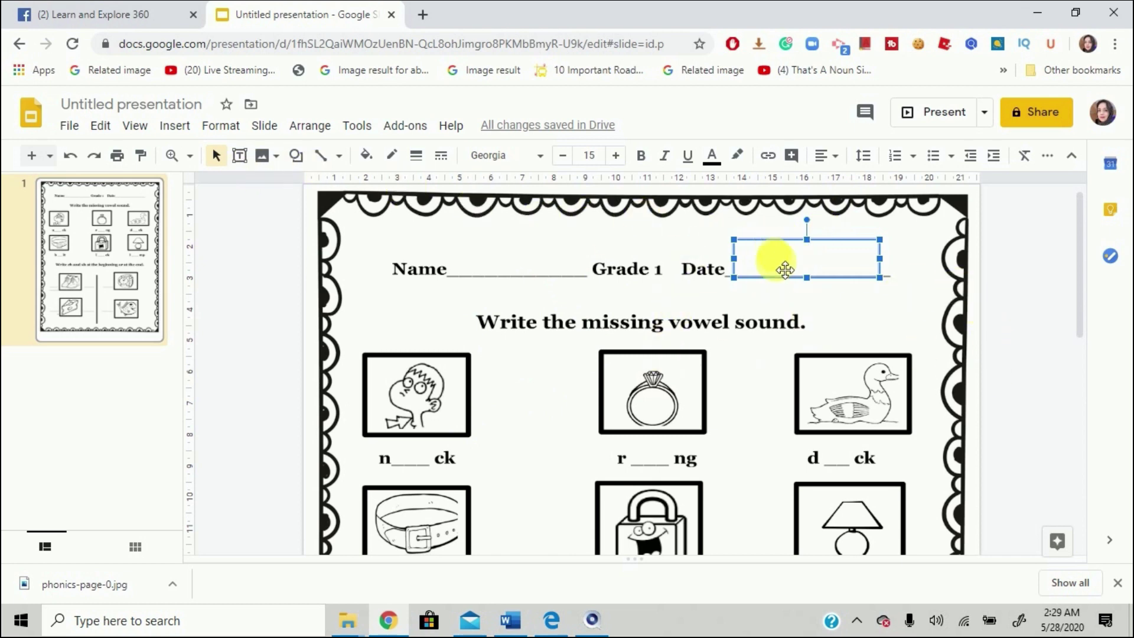
Step: Paste another copy onto the n_ck blank, shrink it to fit, and copy the smaller box
right_click(488, 441)
click(552, 274)
drag(601, 316, 408, 453)
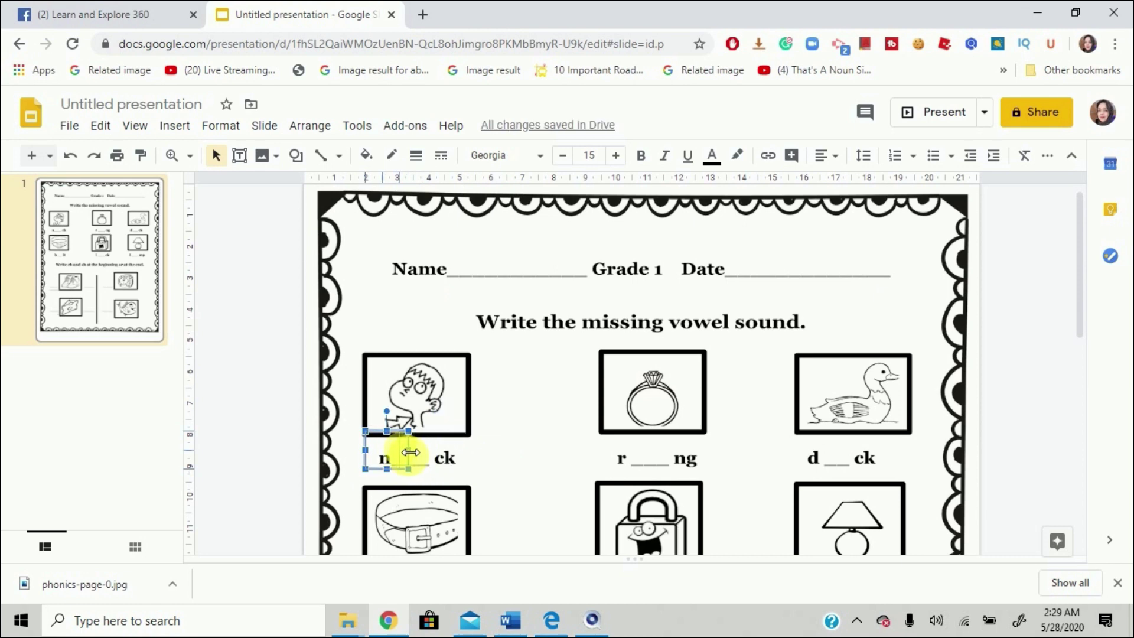
drag(412, 452, 415, 486)
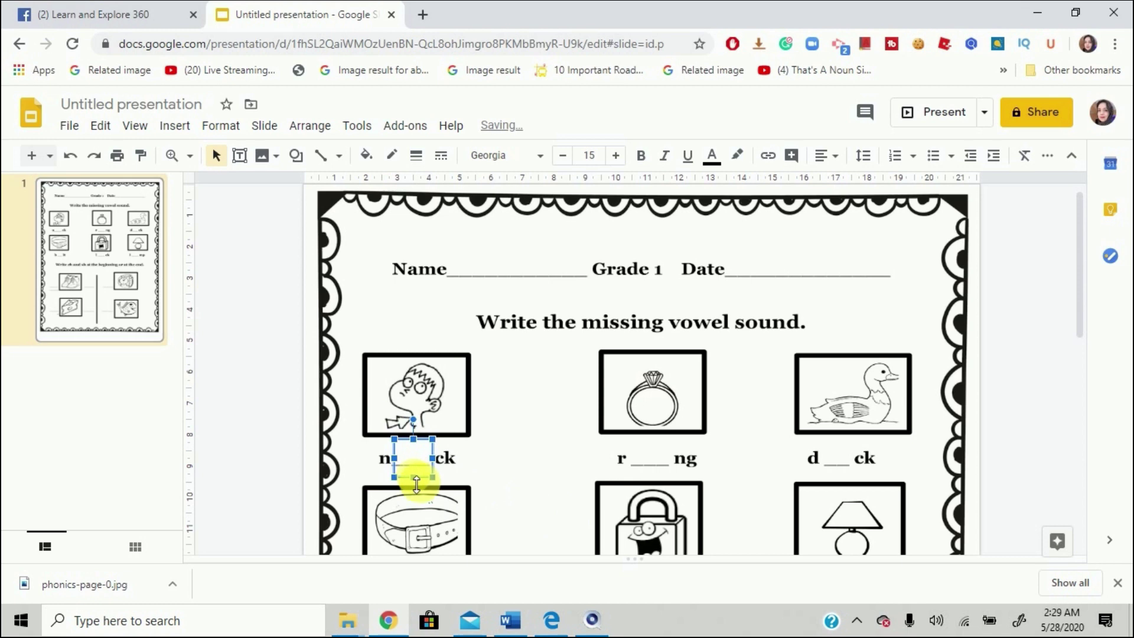
drag(417, 477, 416, 468)
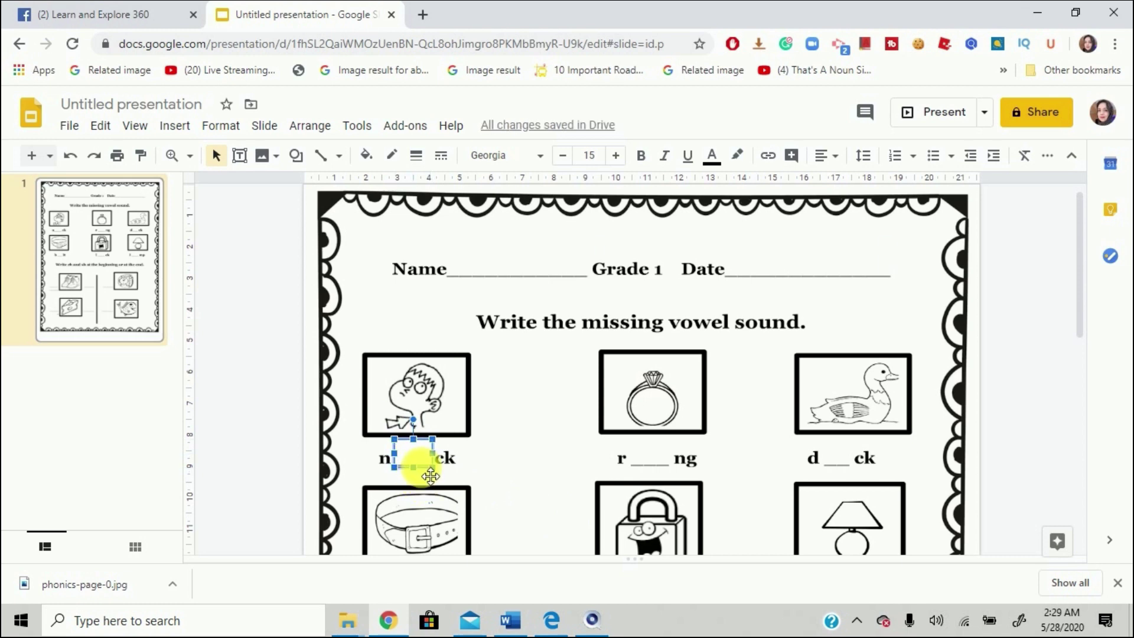
right_click(430, 476)
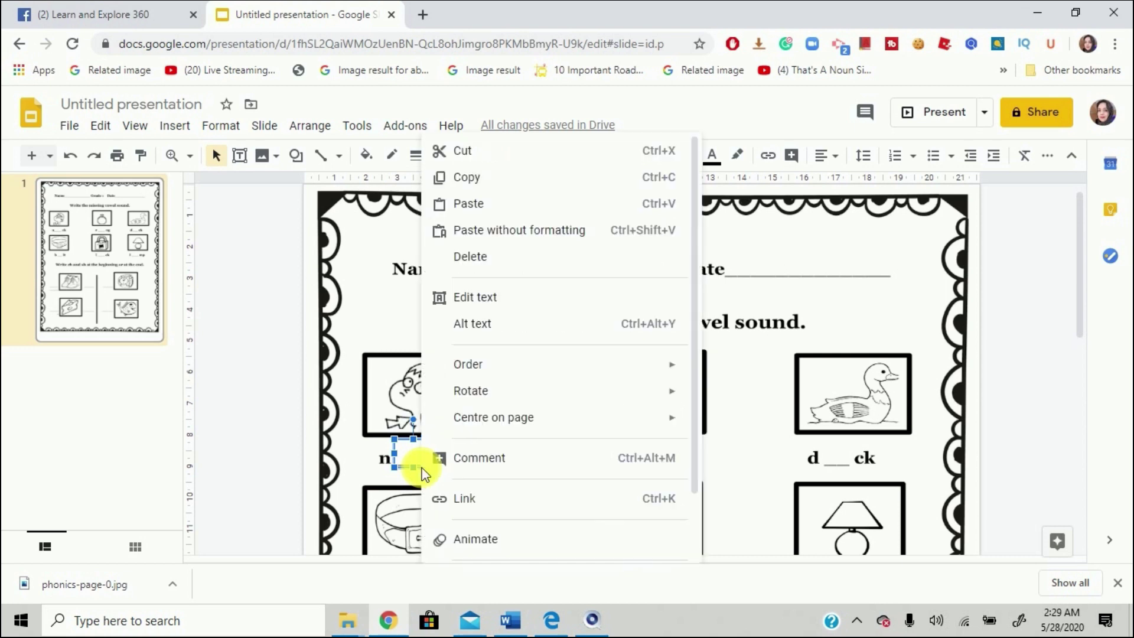
click(480, 171)
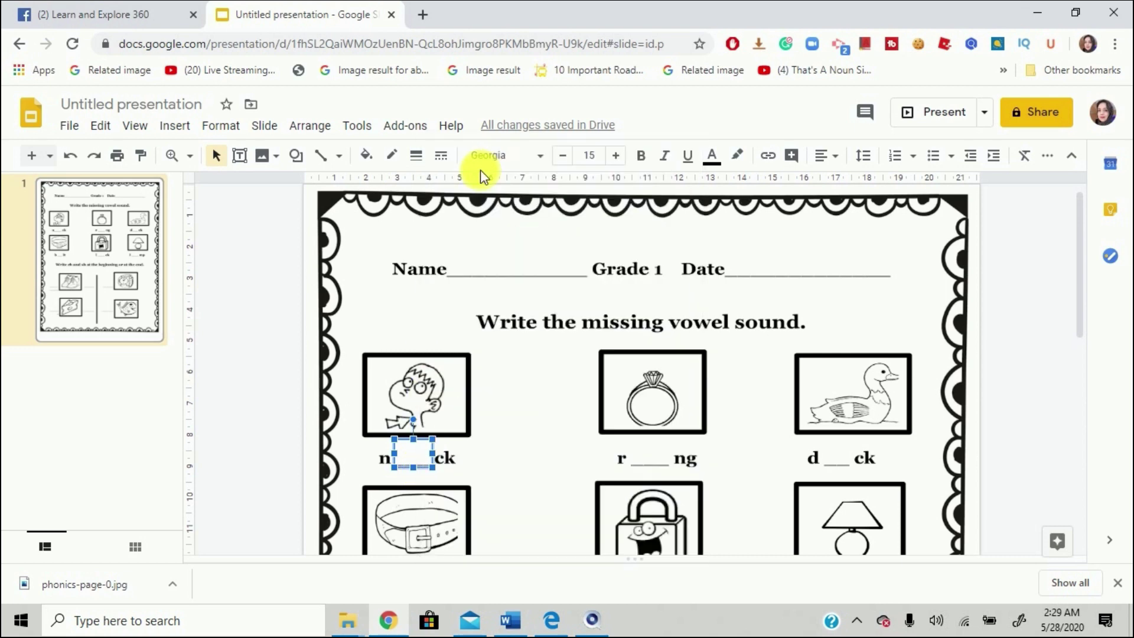
Step: Paste copies of the small box onto the r_ng and d_ck blanks
right_click(639, 454)
click(685, 166)
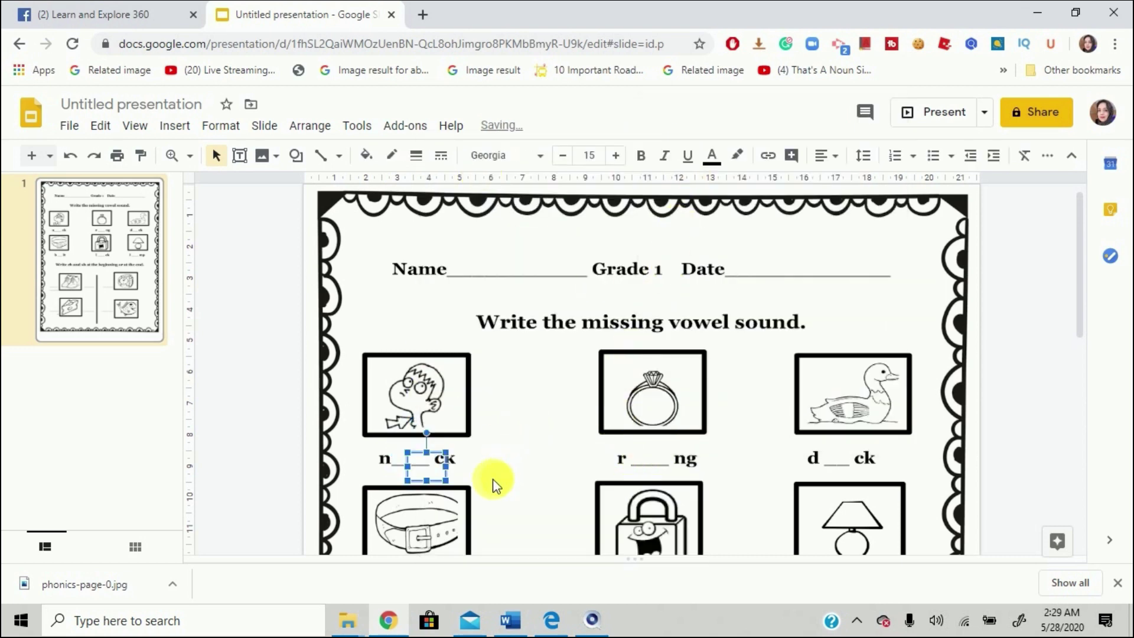
drag(449, 484, 653, 462)
right_click(778, 465)
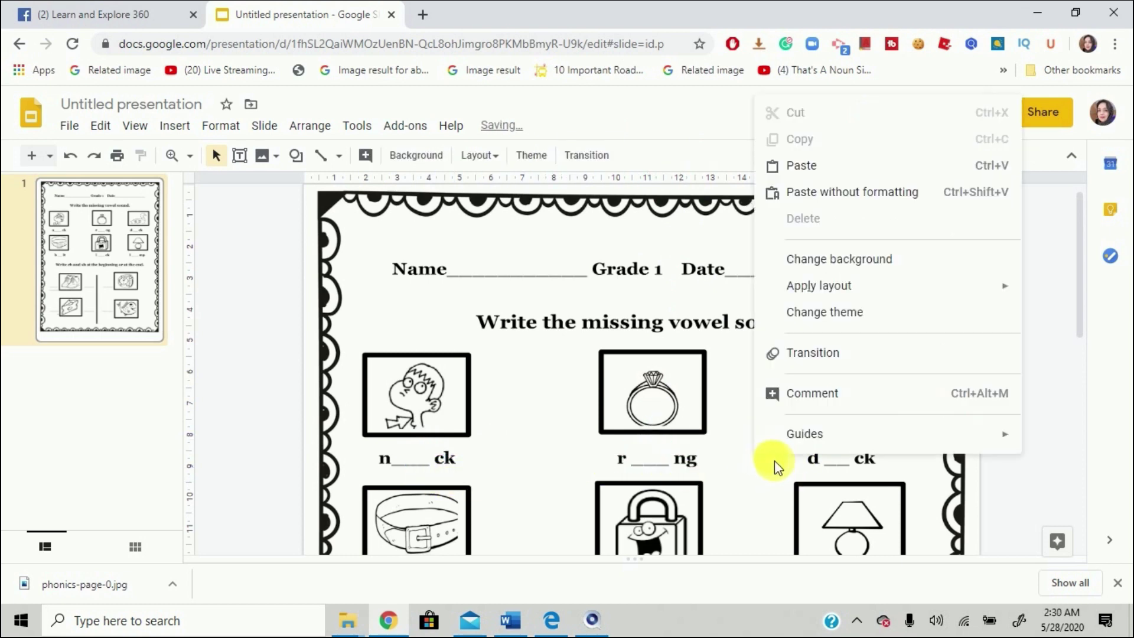
click(809, 167)
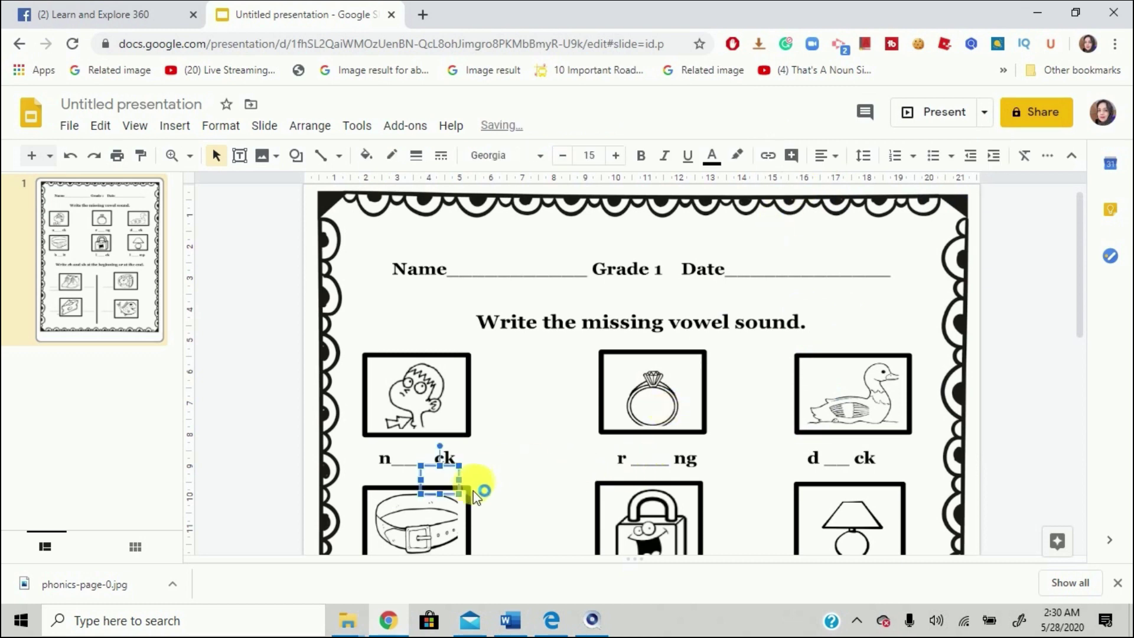
drag(445, 502, 861, 480)
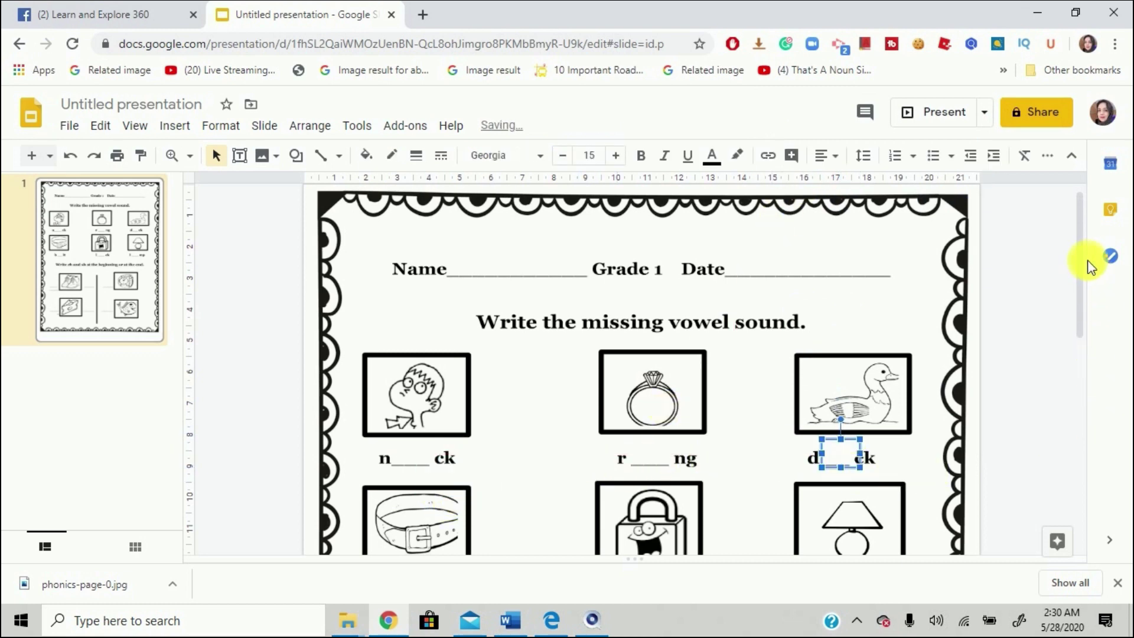
drag(1081, 275, 1083, 373)
Step: Paste copies onto the b_lt, l_ck and l_mp blanks, then deselect
right_click(411, 378)
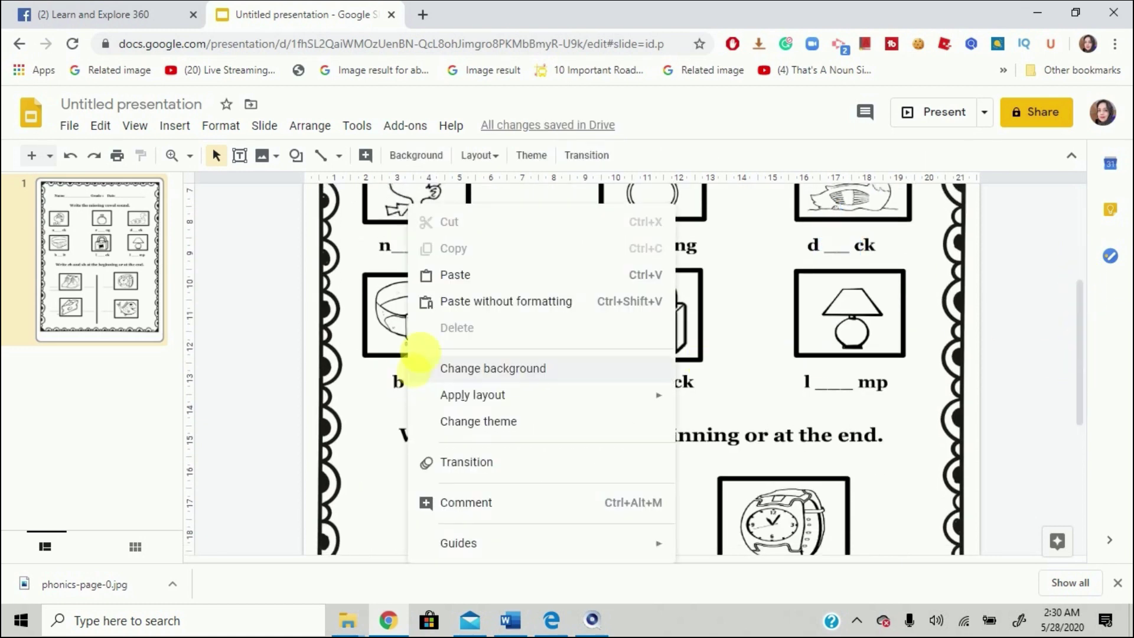
click(463, 276)
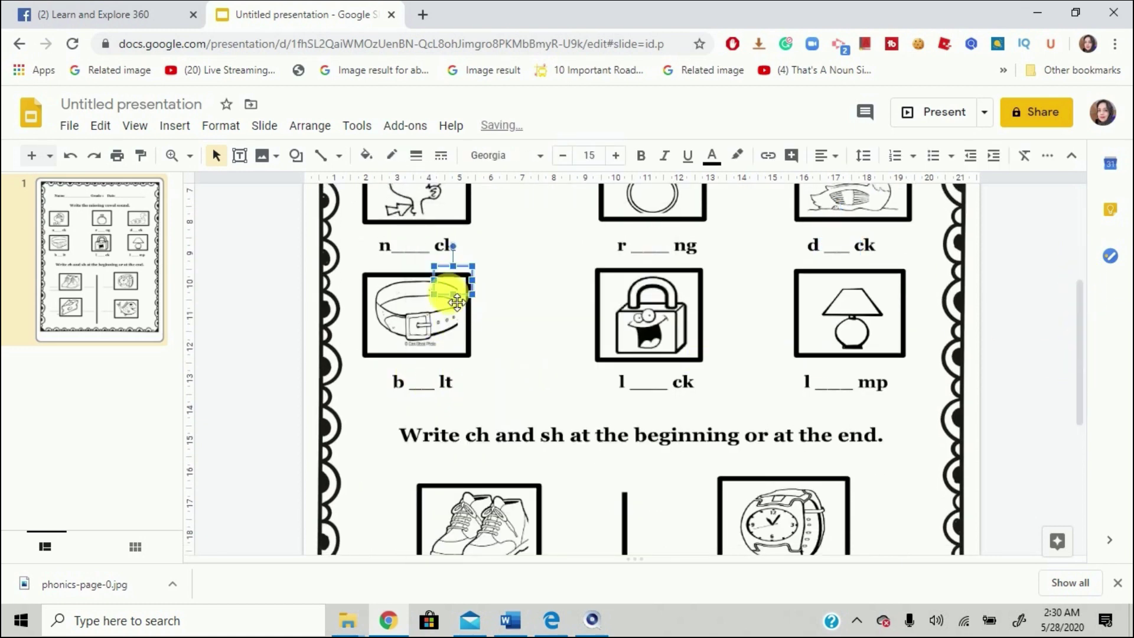
drag(448, 286, 416, 385)
right_click(598, 380)
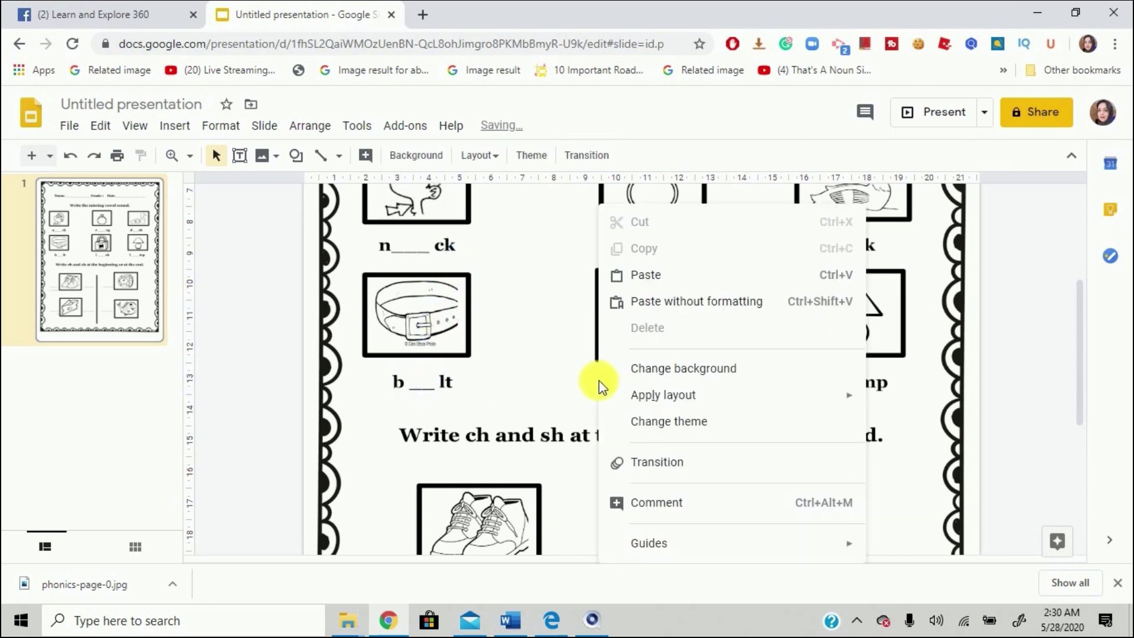
click(639, 276)
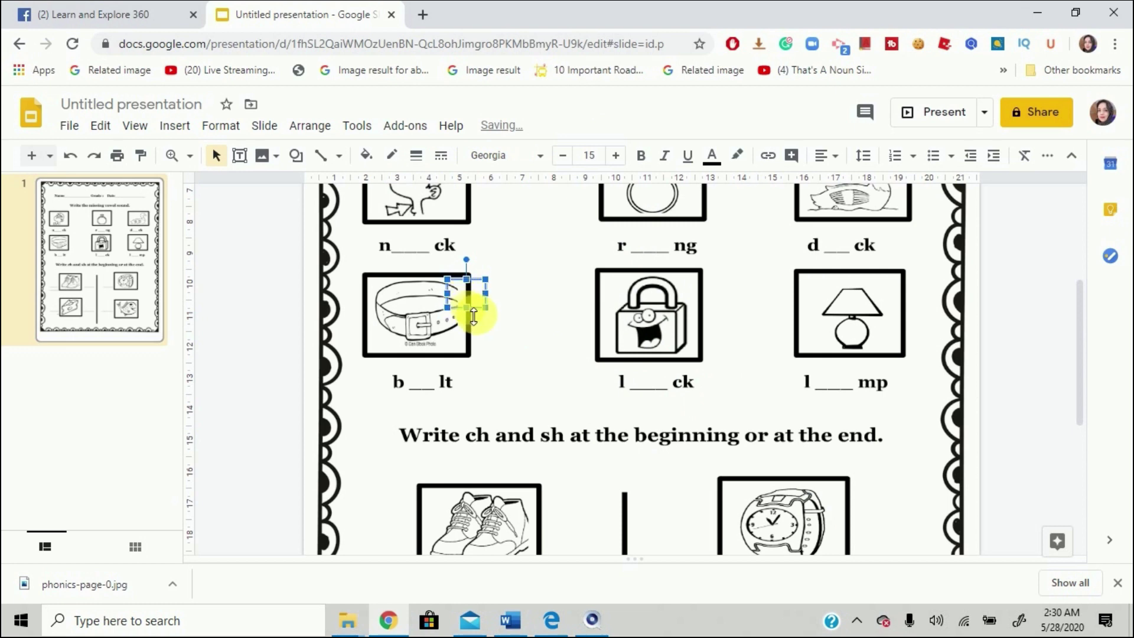
drag(486, 318, 667, 404)
right_click(828, 381)
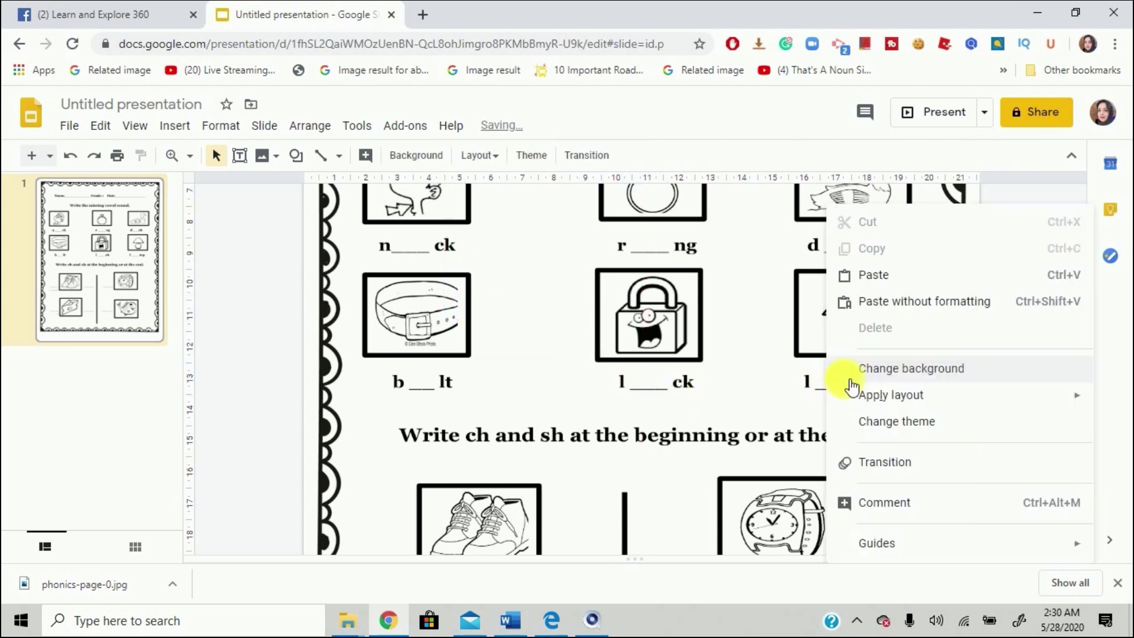
click(868, 276)
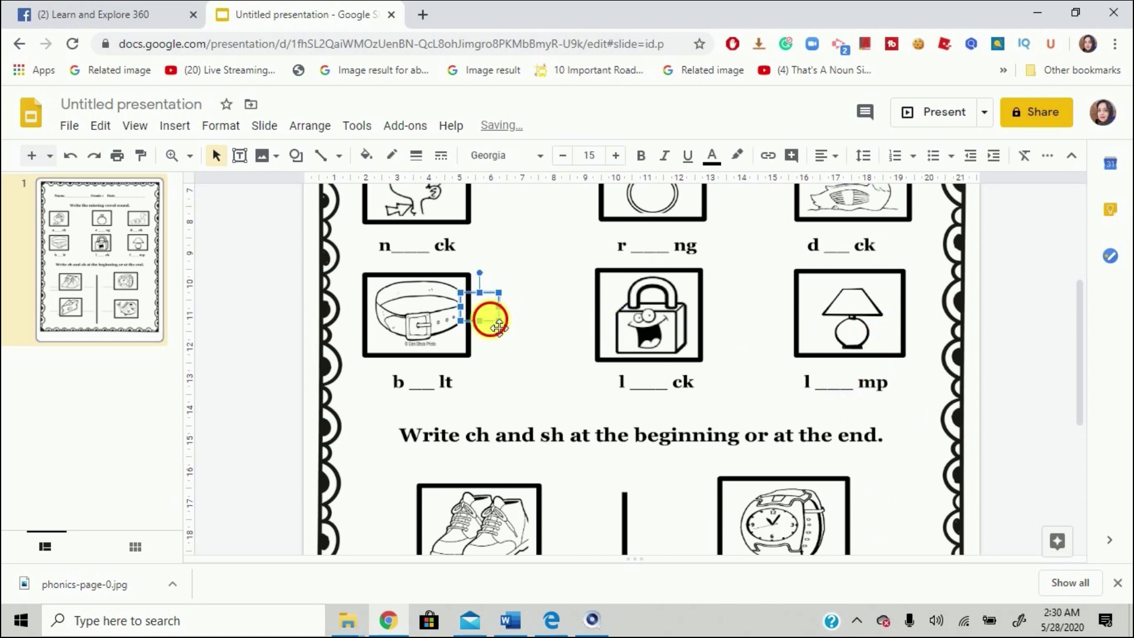
drag(506, 321, 858, 402)
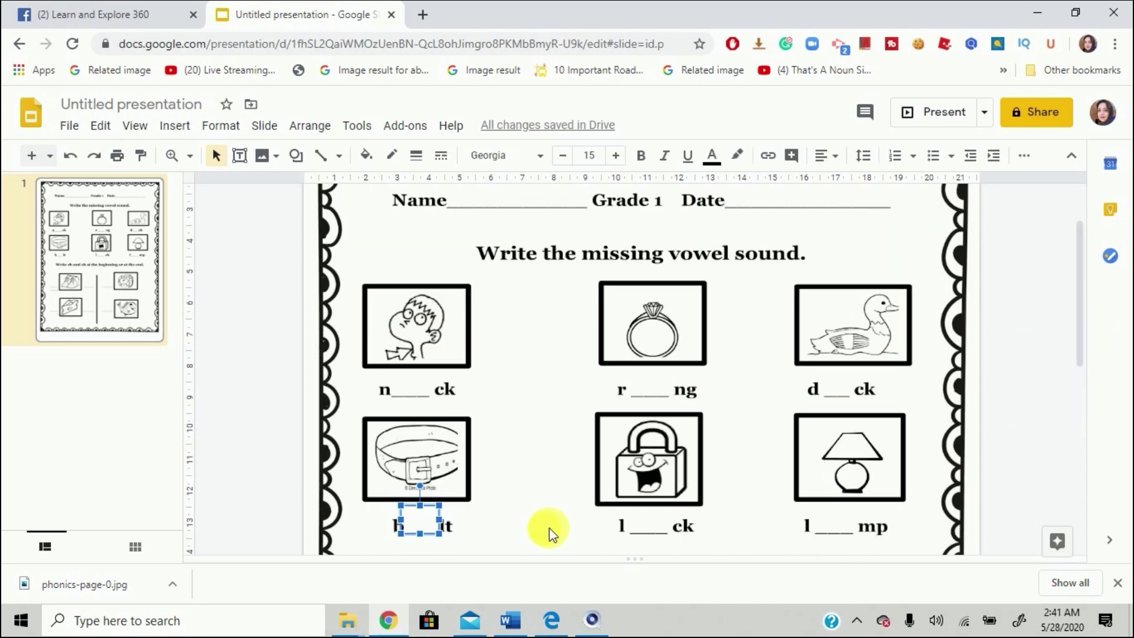
key(Escape)
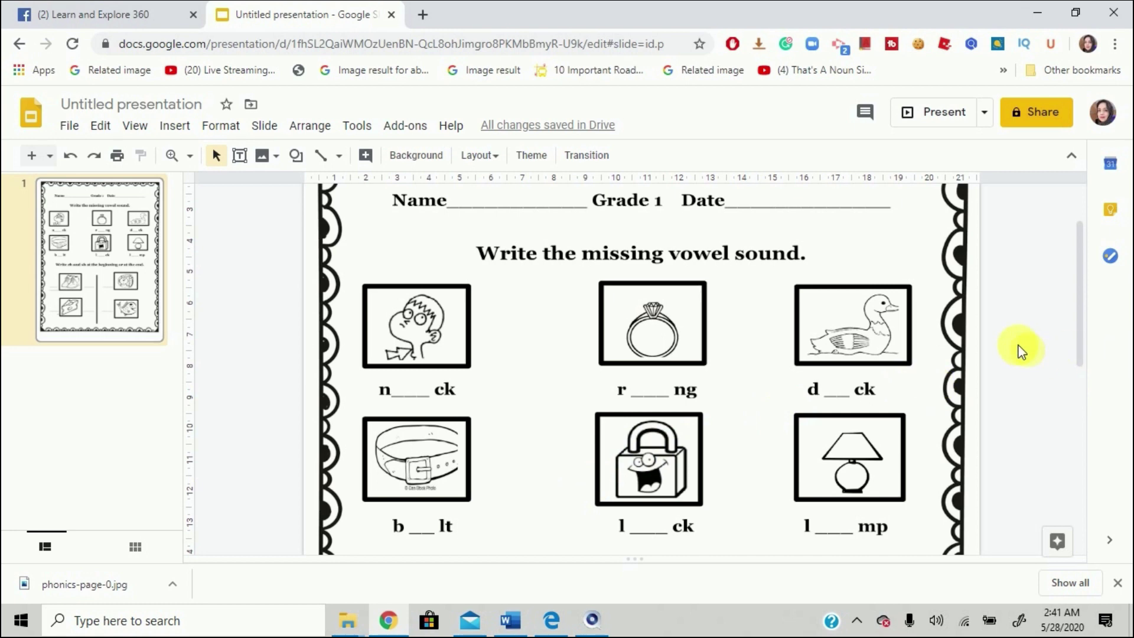
Step: Select the text boxes over n_ck, r_ng, d_ck, l_ck and b_lt to verify placement
click(440, 389)
click(629, 402)
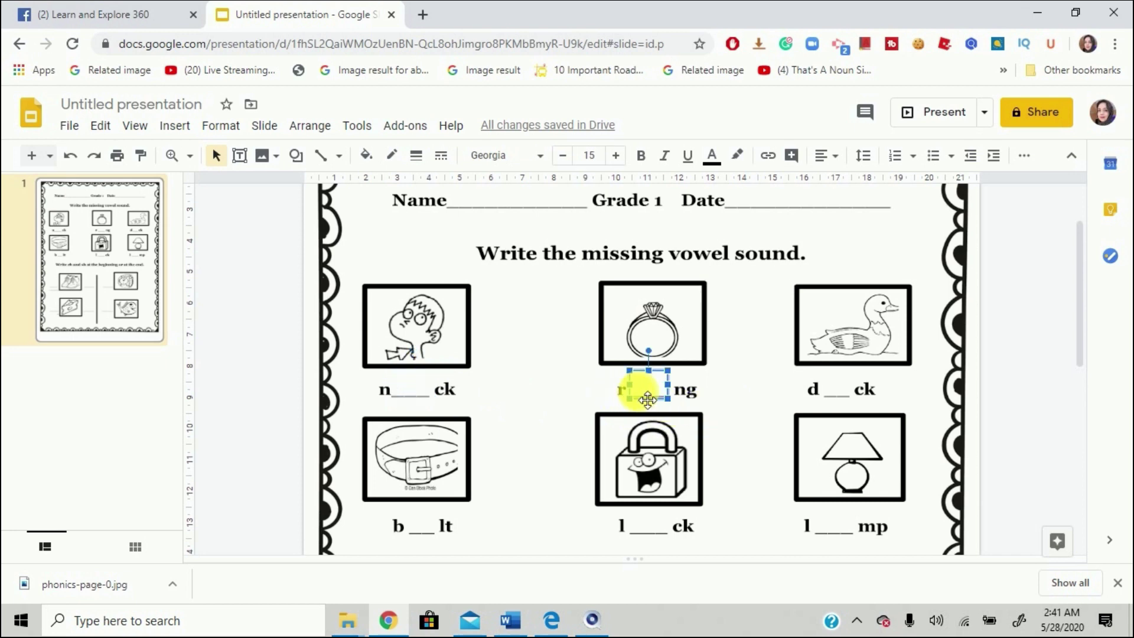
click(841, 395)
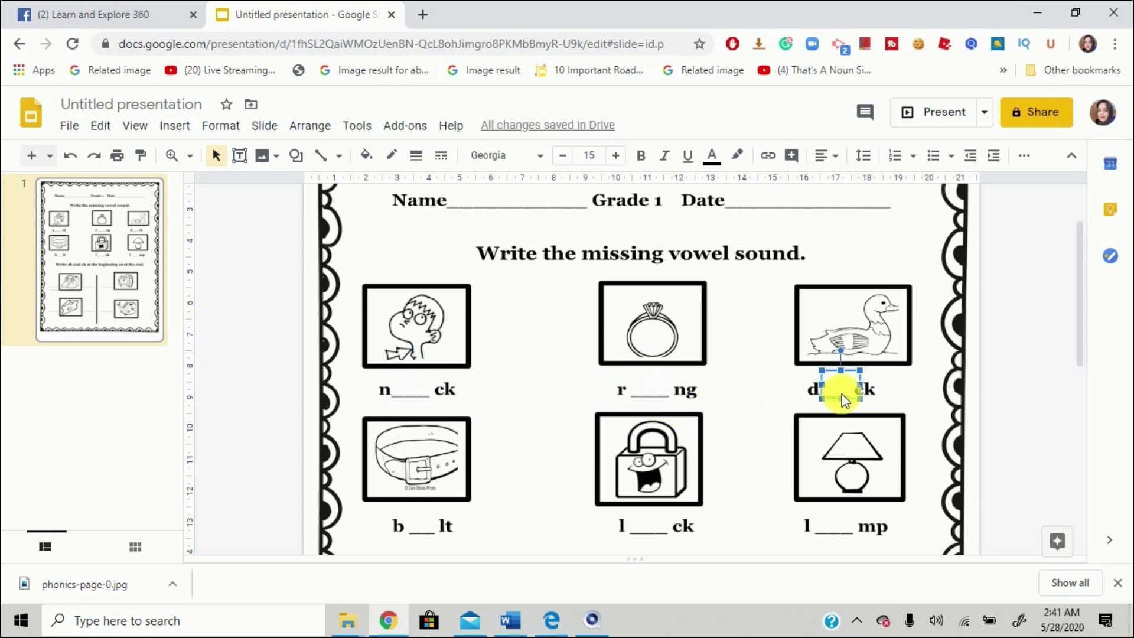
click(659, 523)
click(428, 526)
click(410, 390)
click(651, 389)
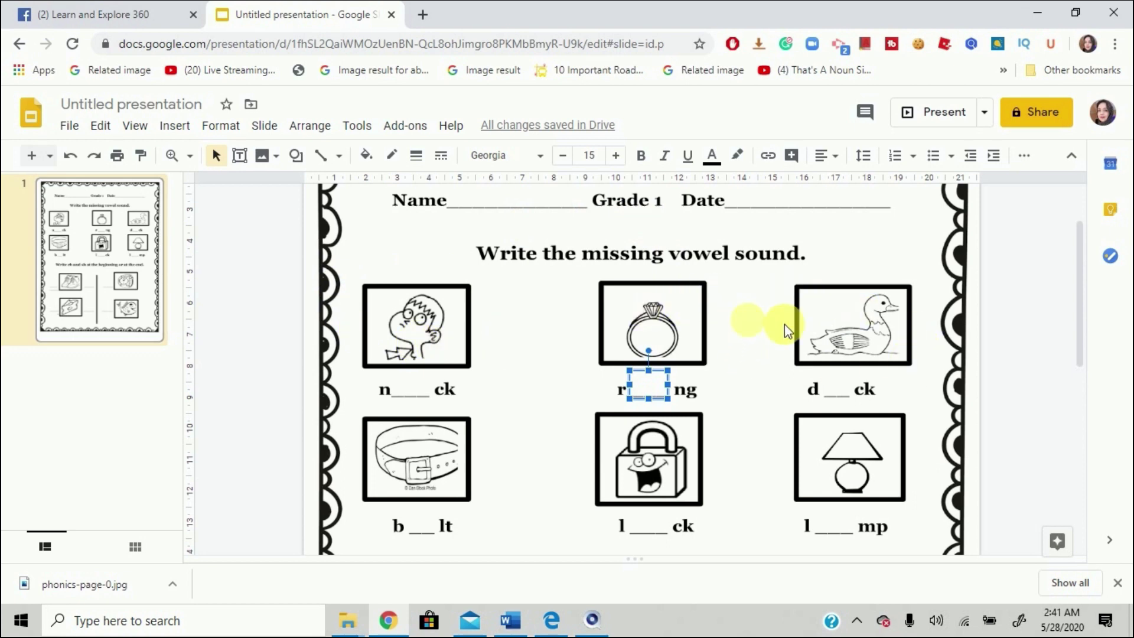
Step: Rename the presentation from 'Untitled presentation' to 'Phonics'
scroll(686, 297, up, 1)
scroll(686, 297, up, 1)
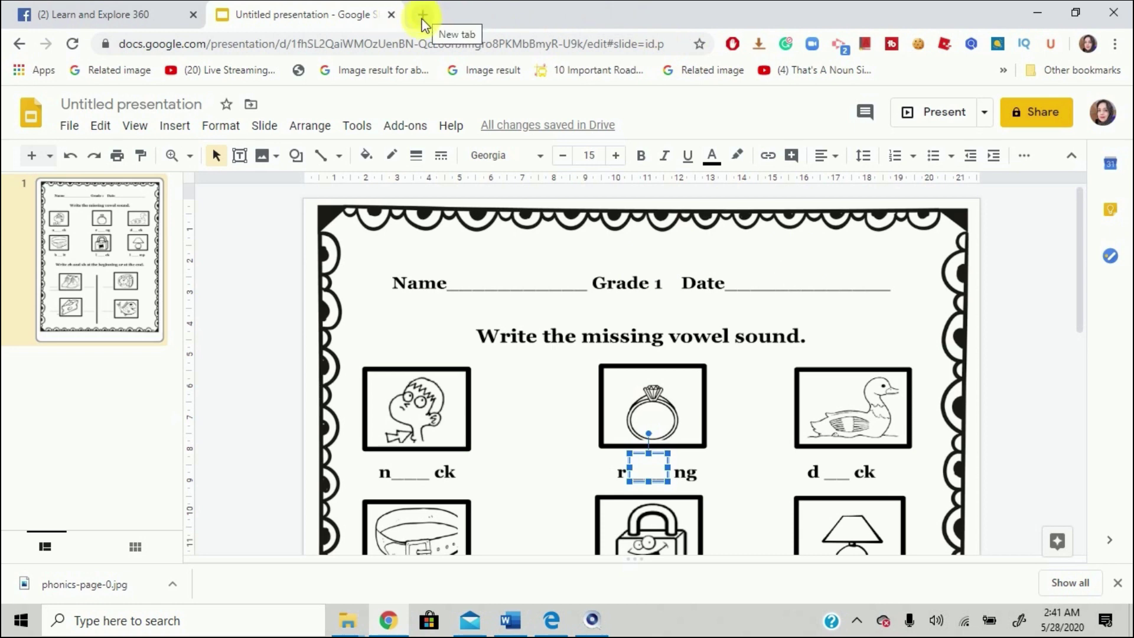
click(203, 103)
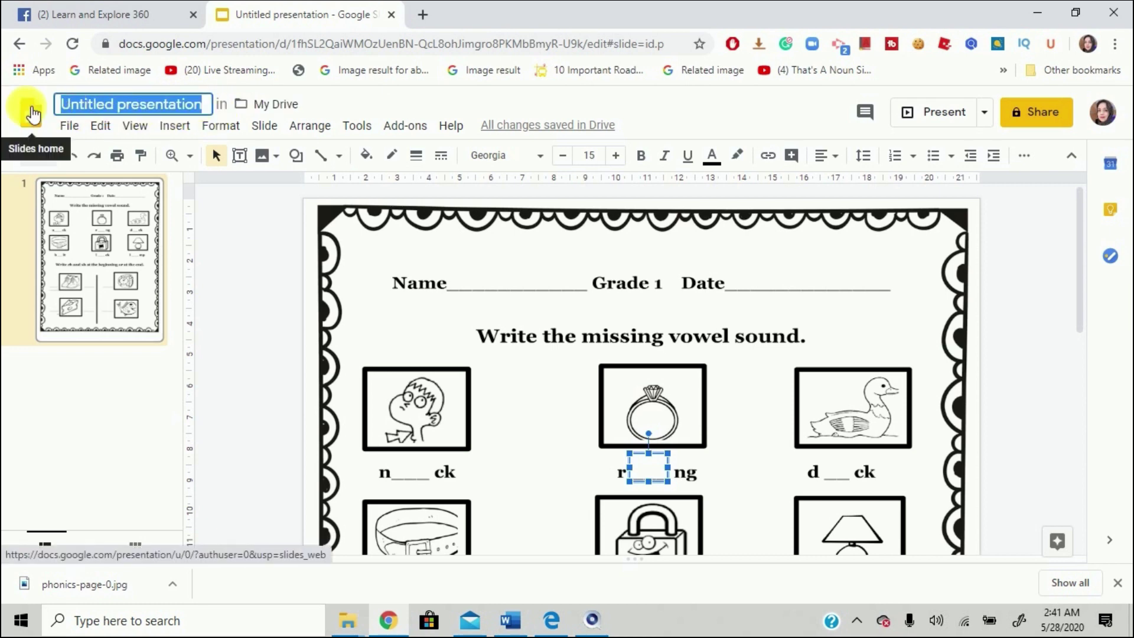
text(Phonics)
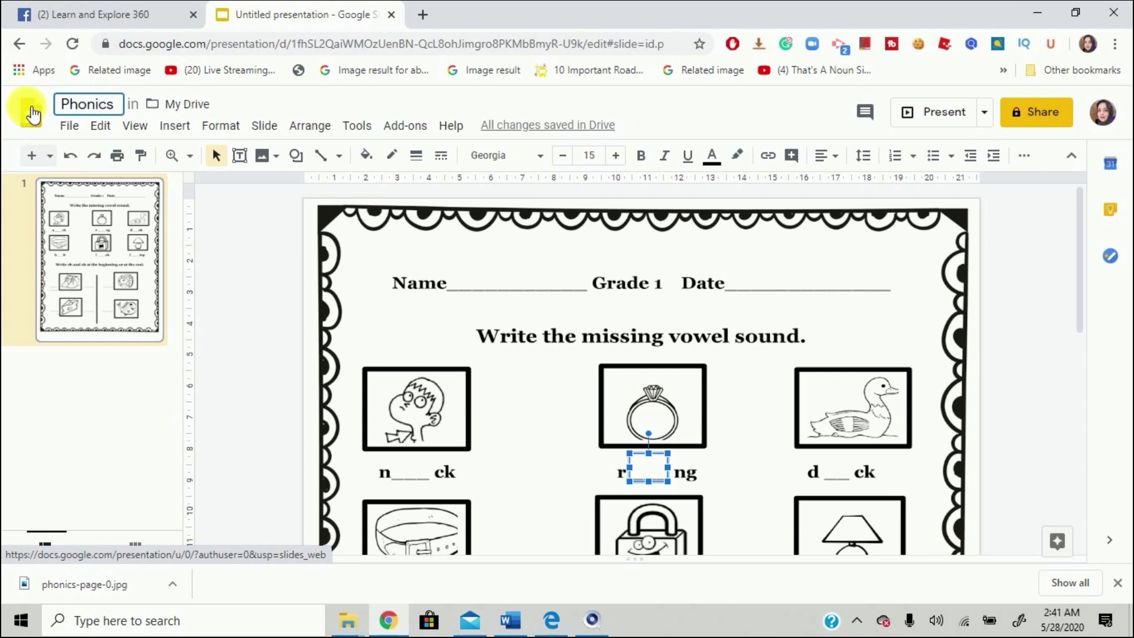
key(Return)
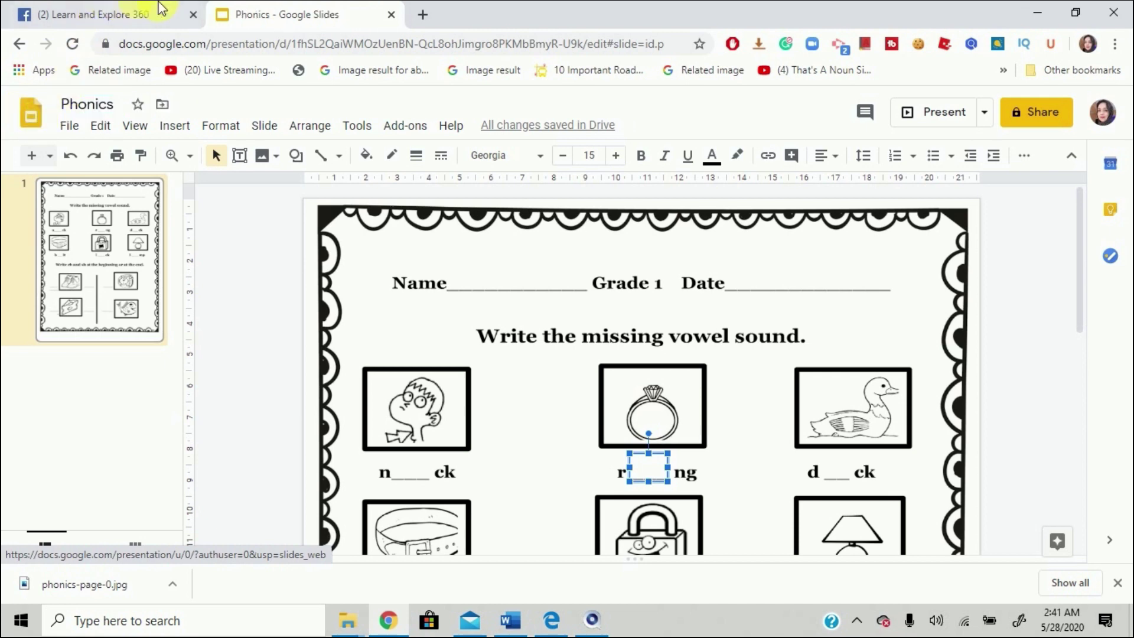
Step: In a new Chrome tab, launch Classroom from the Google apps menu
click(423, 16)
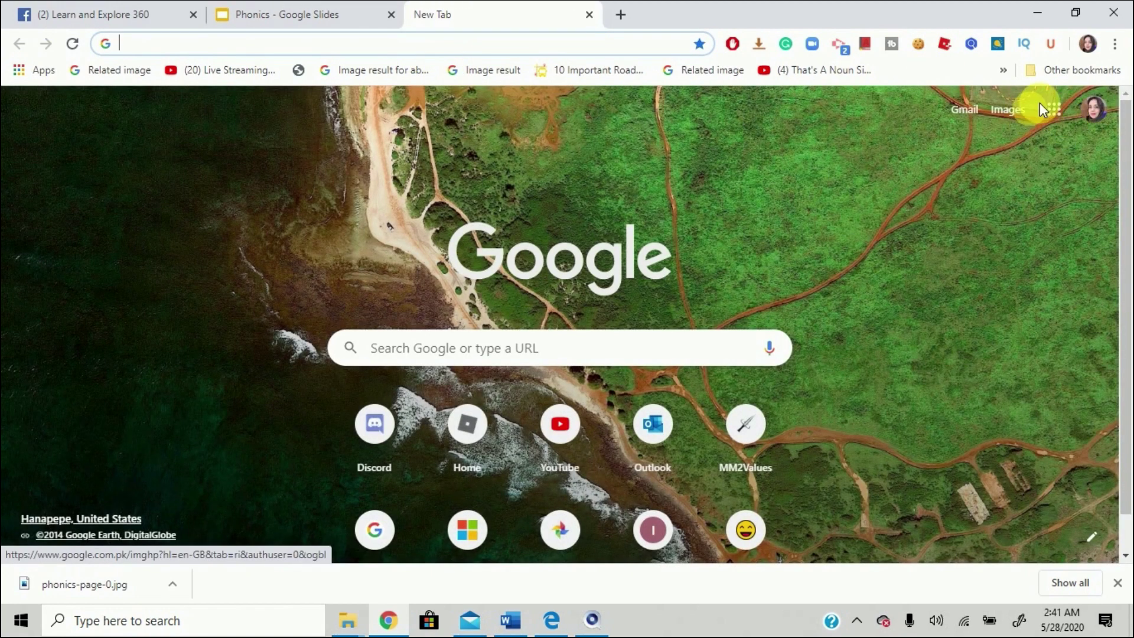
click(1057, 116)
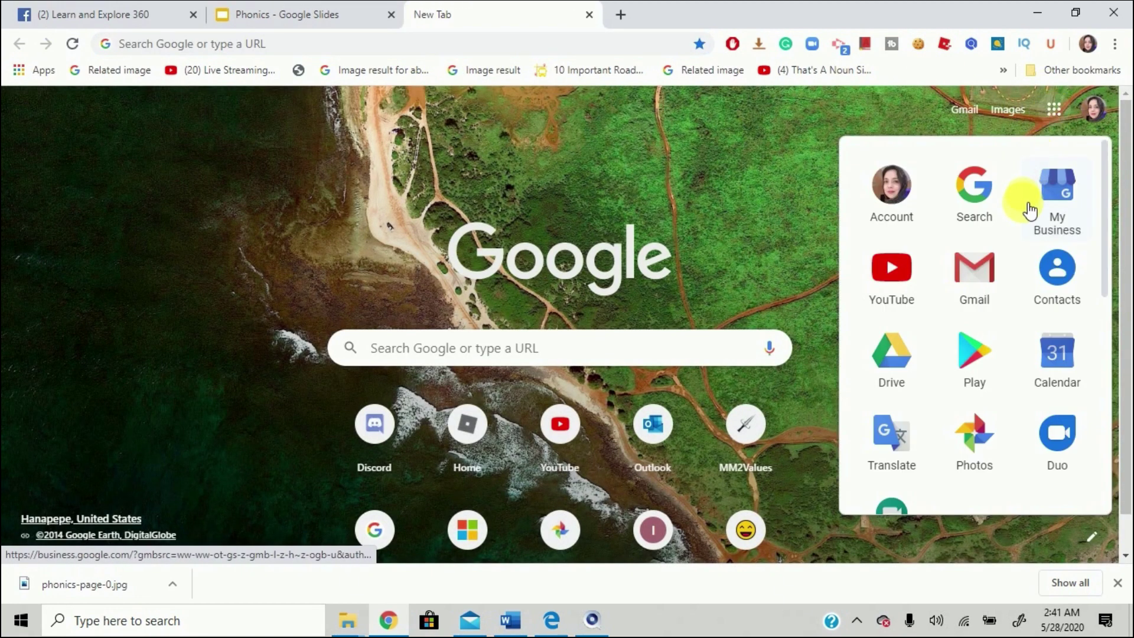
scroll(1025, 212, down, 8)
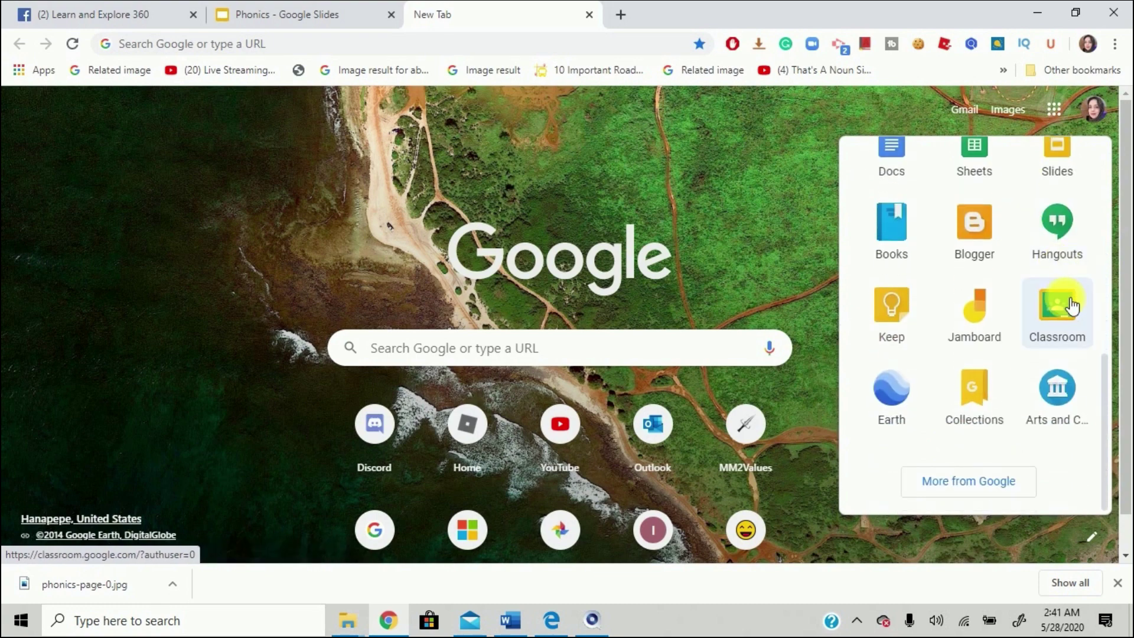
click(1071, 305)
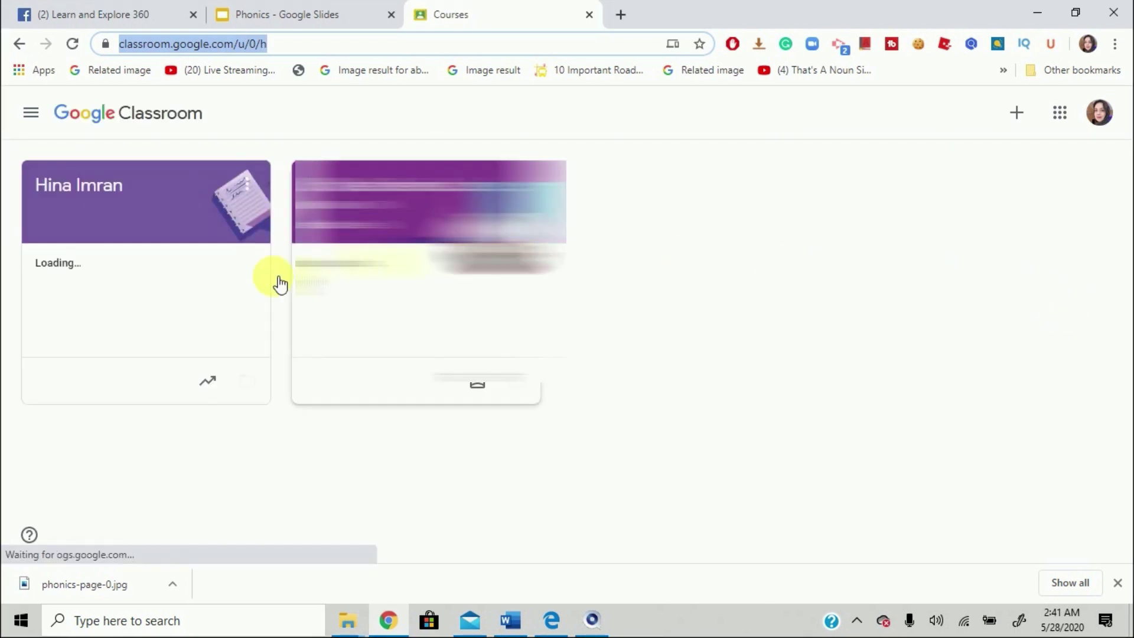
Step: Open the class's Classwork page and start a new assignment
click(121, 217)
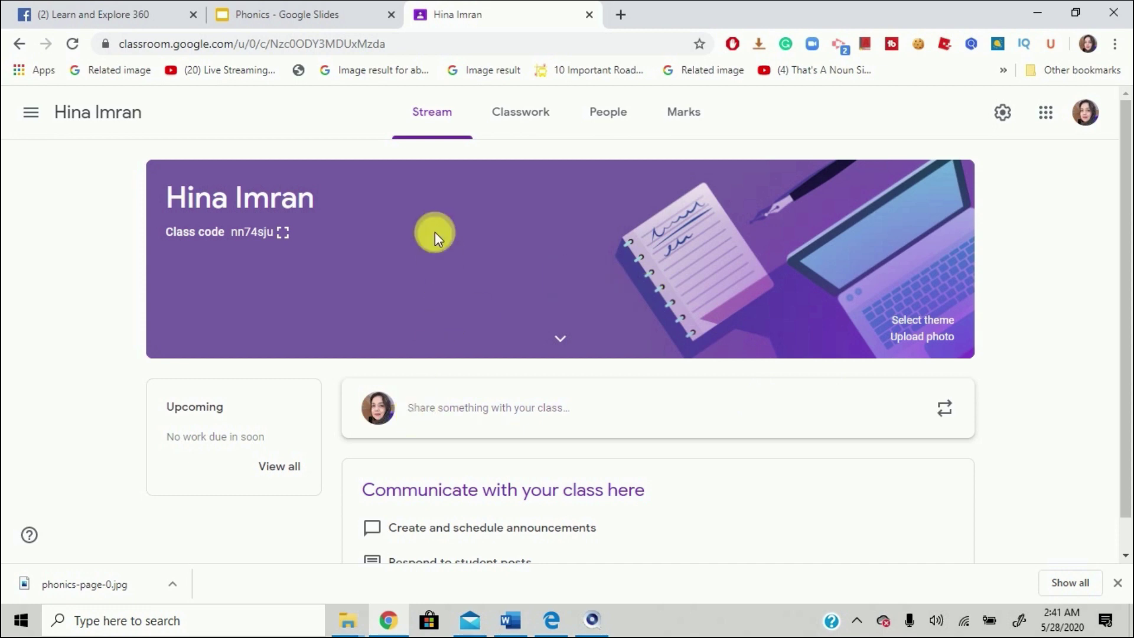
click(544, 121)
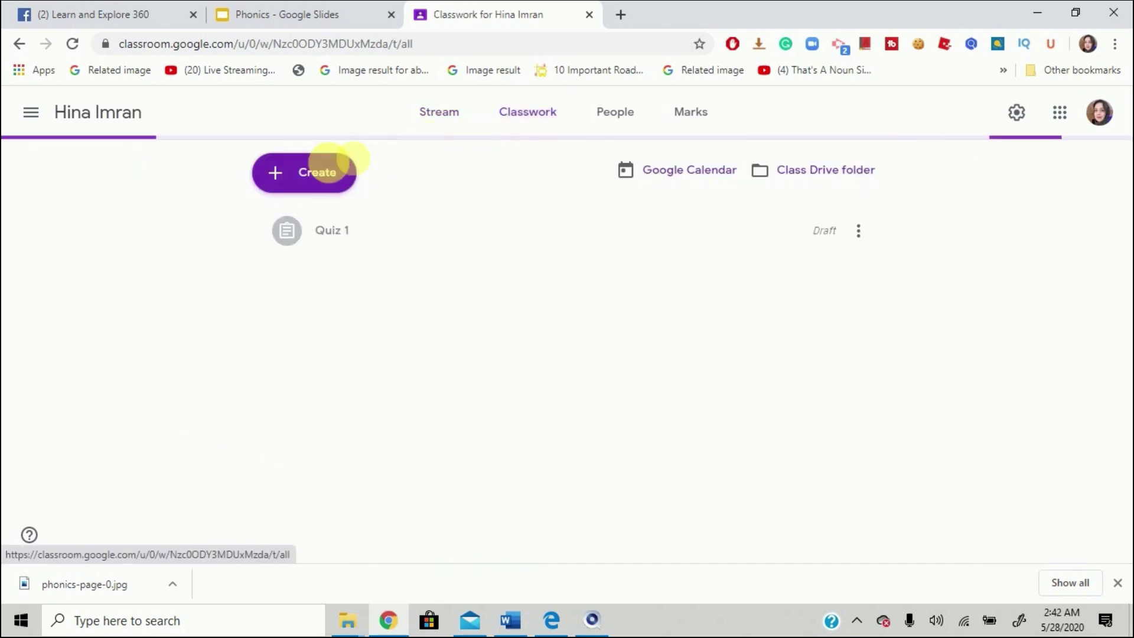
click(294, 179)
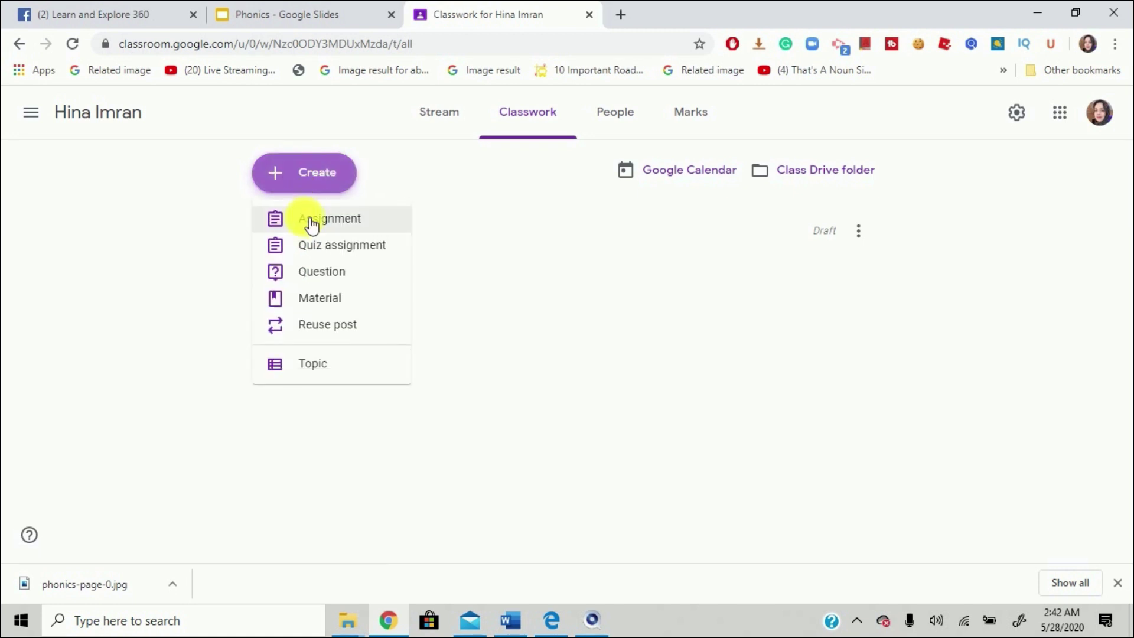
click(309, 218)
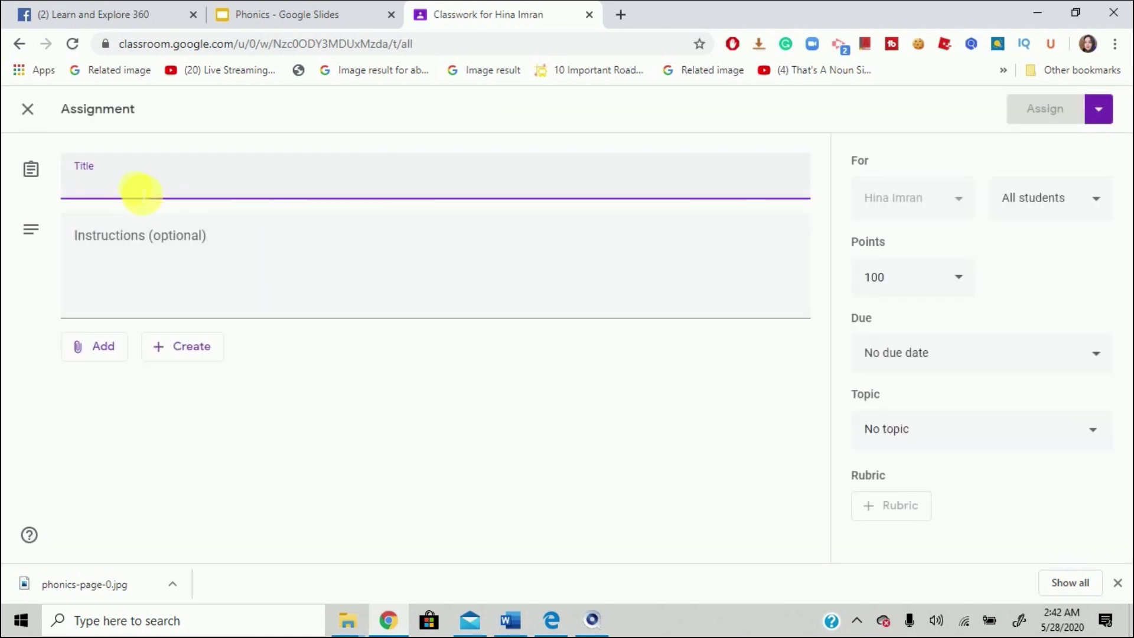
Step: Title the assignment 'Phonics Worksheet' with instructions 'Fill in the blanks.'
text(Phoni)
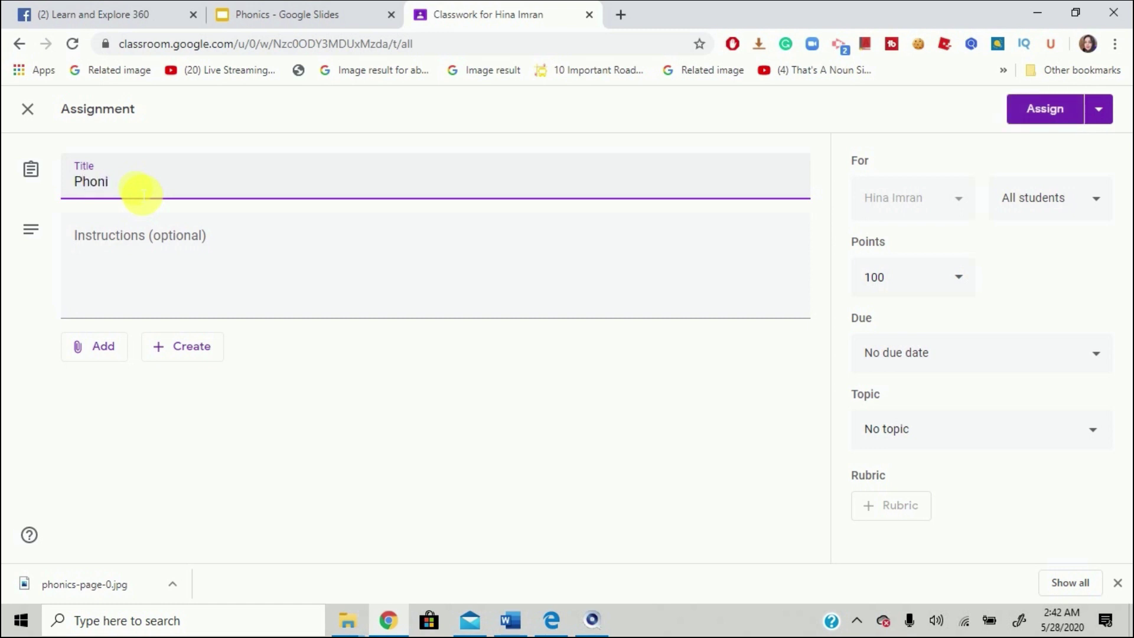
text(cs Workshe)
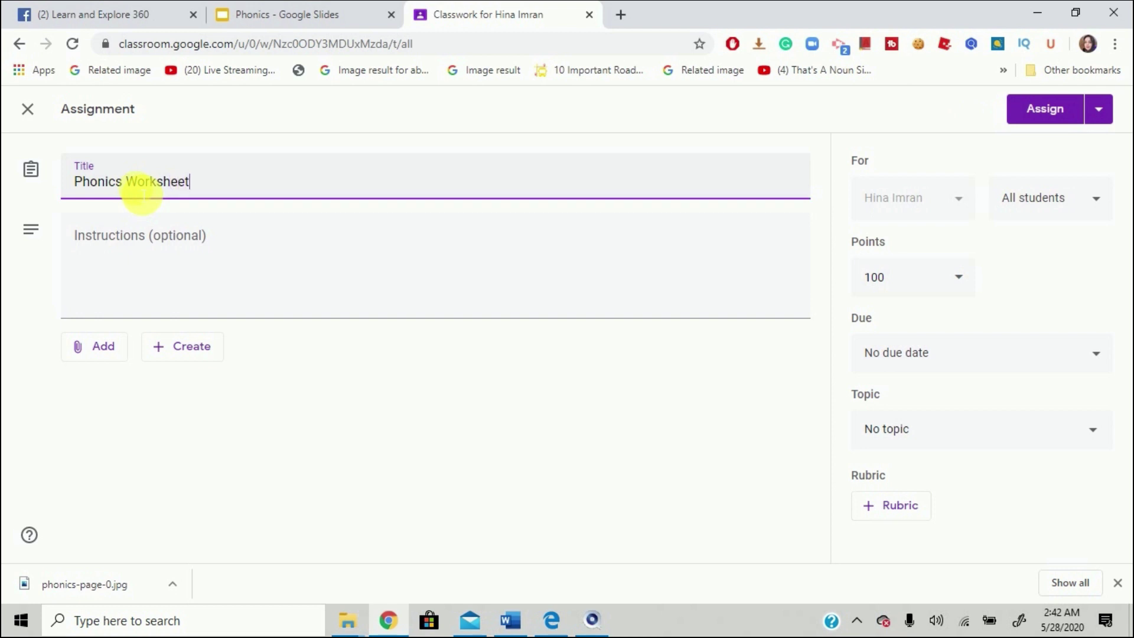
text(et)
click(148, 240)
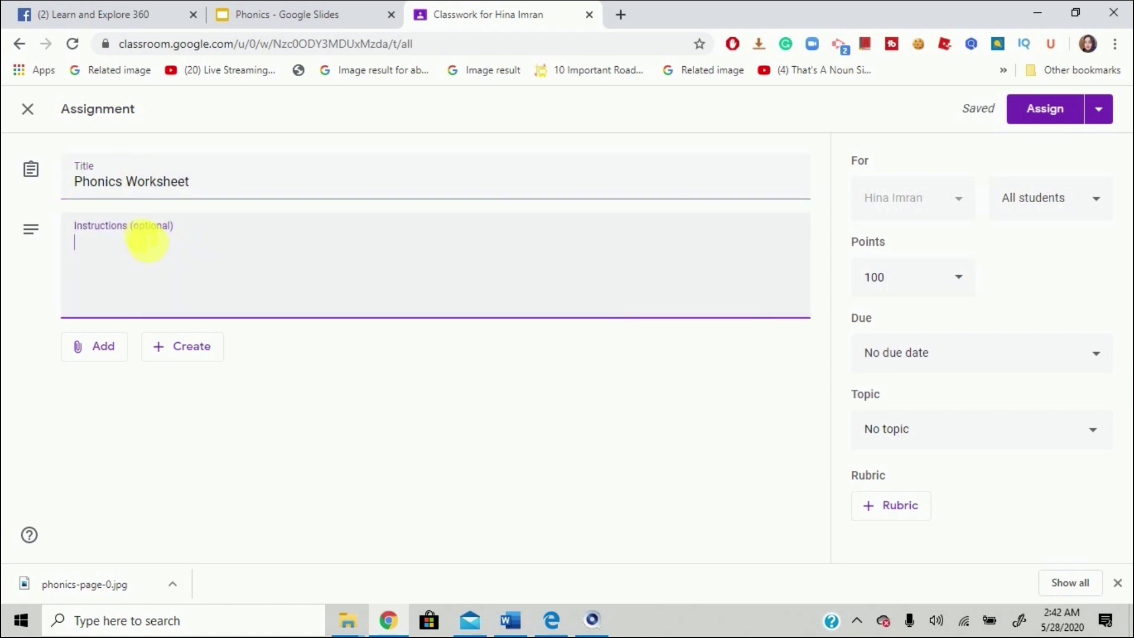
text(Fill in the blanks)
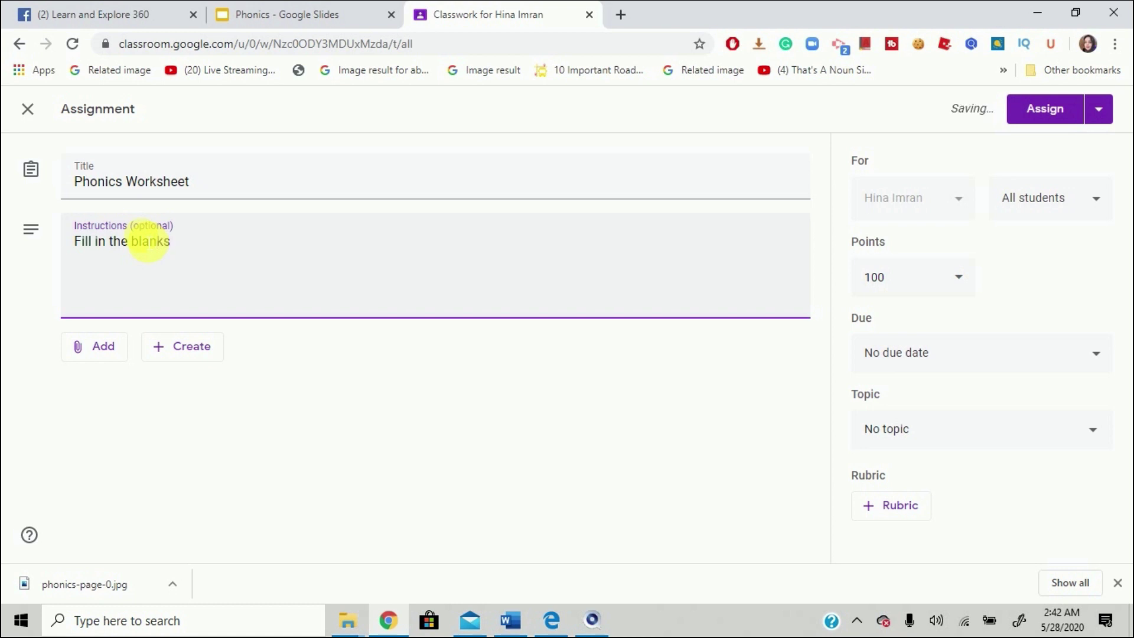
text(.)
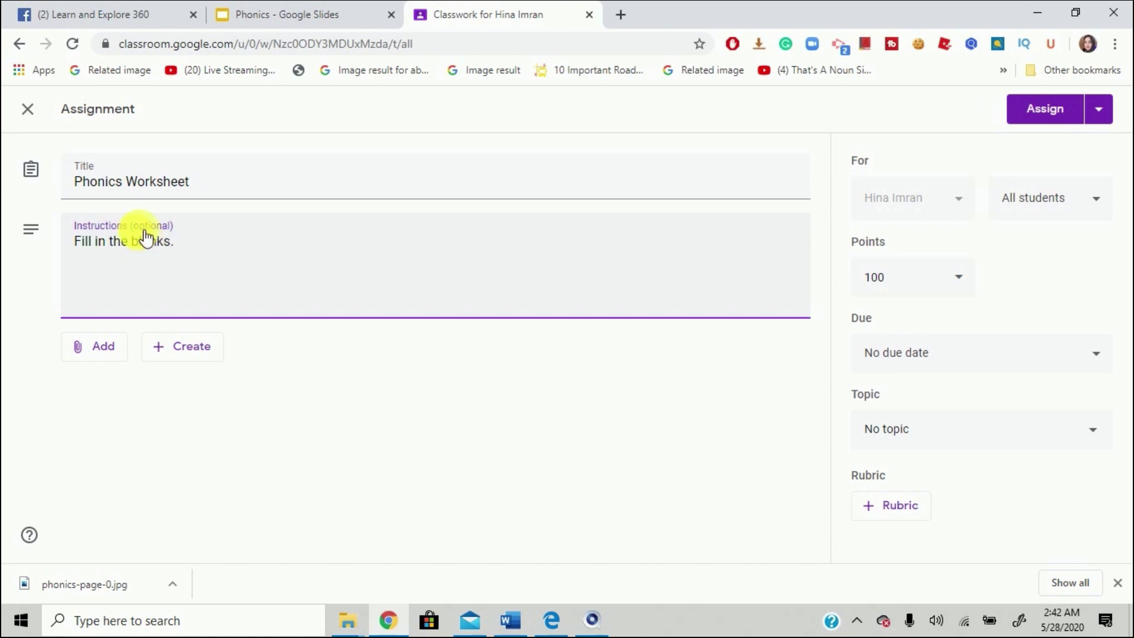
Step: Attach the Phonics presentation from My Drive to the assignment
click(100, 348)
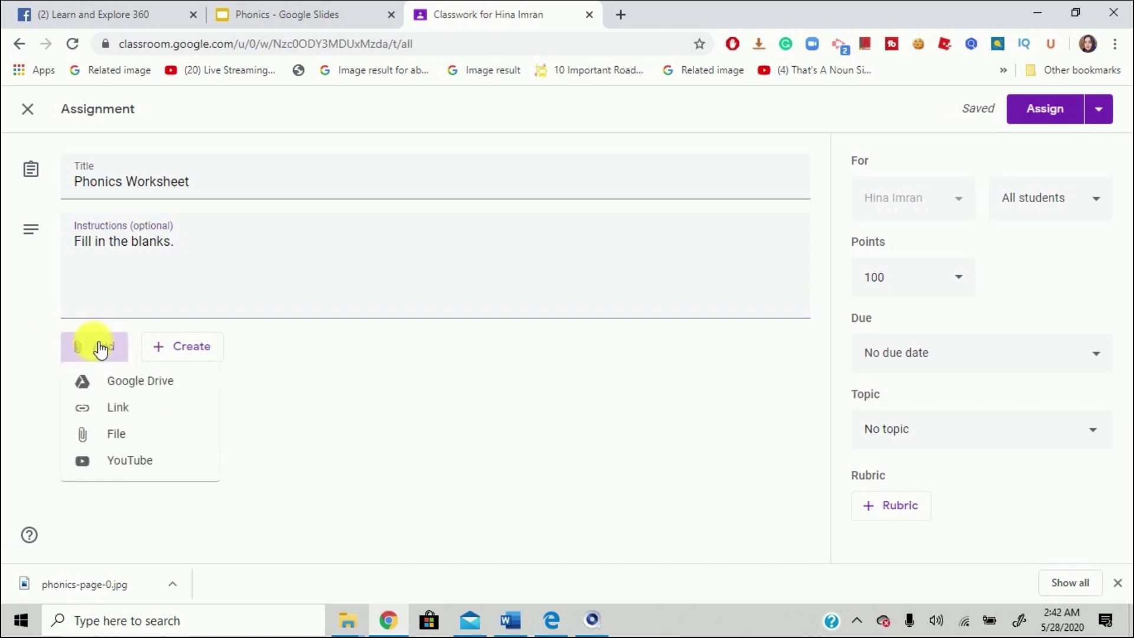
click(121, 389)
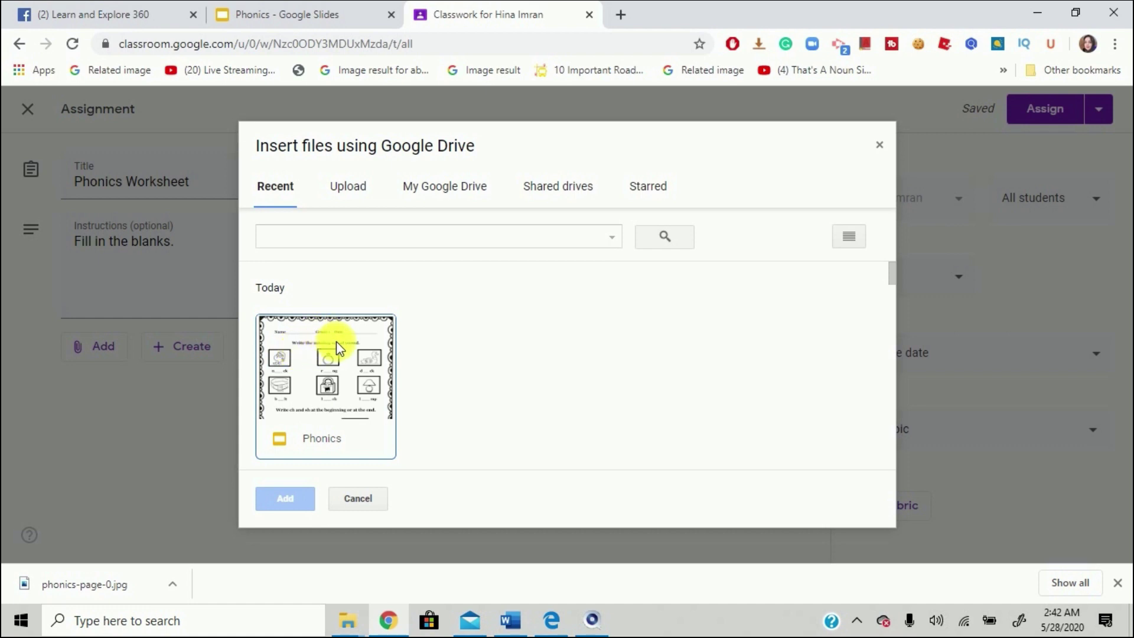
click(440, 190)
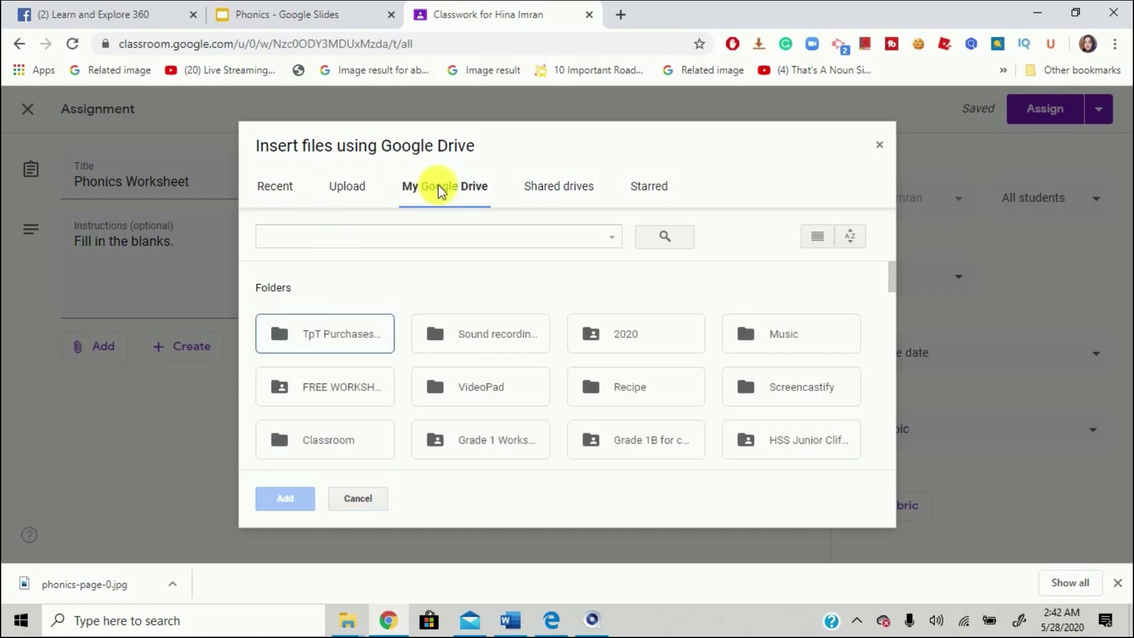
scroll(424, 286, down, 4)
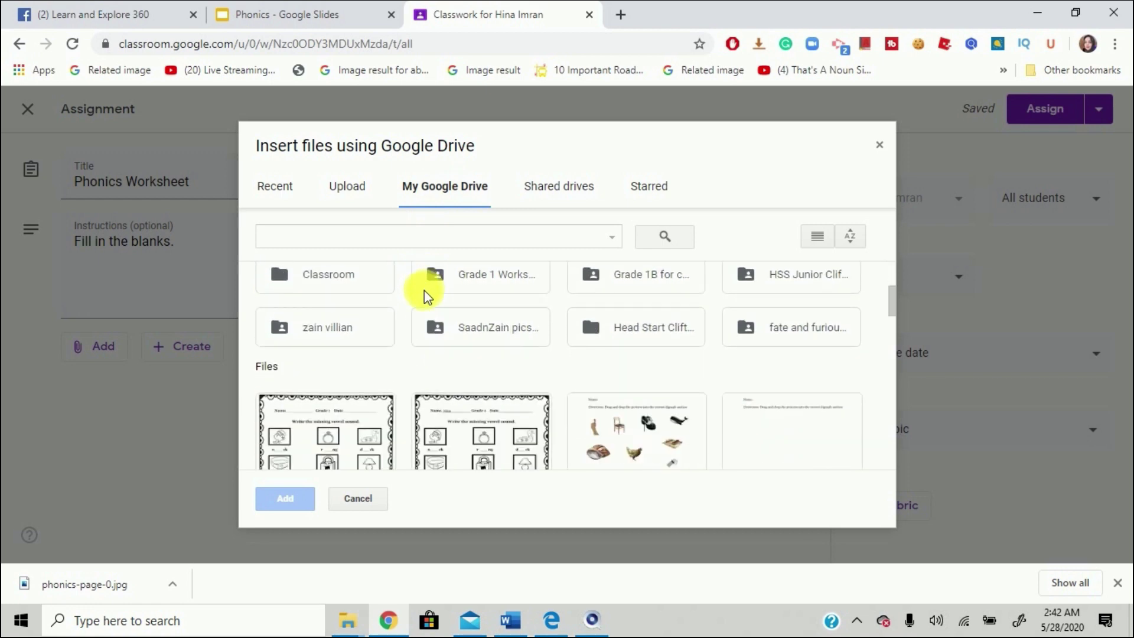
scroll(425, 290, up, 1)
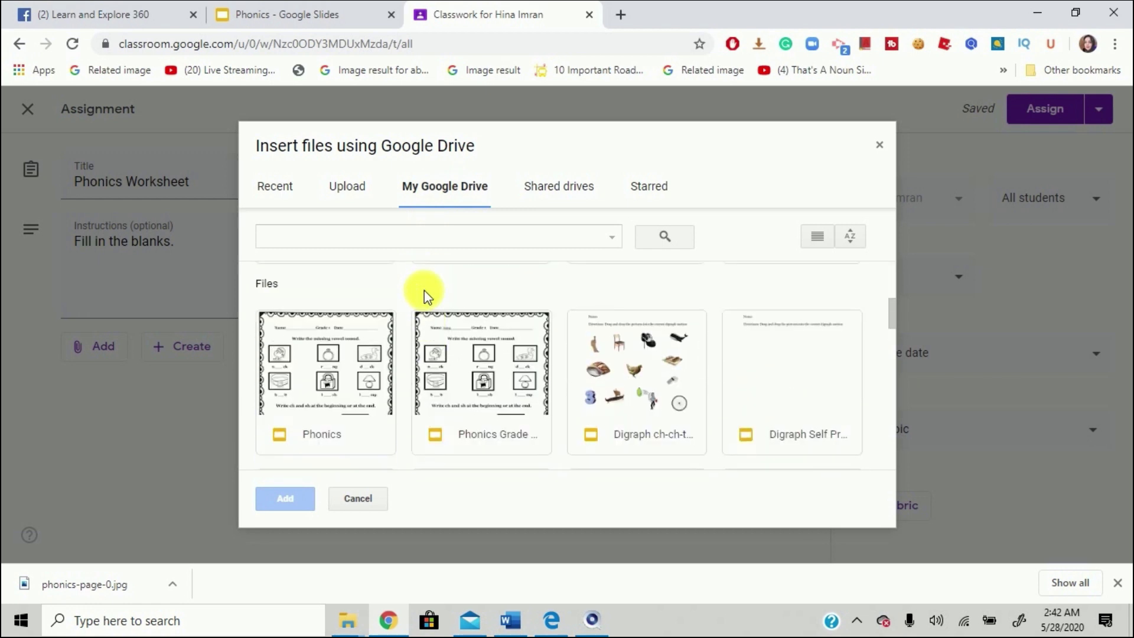
click(317, 373)
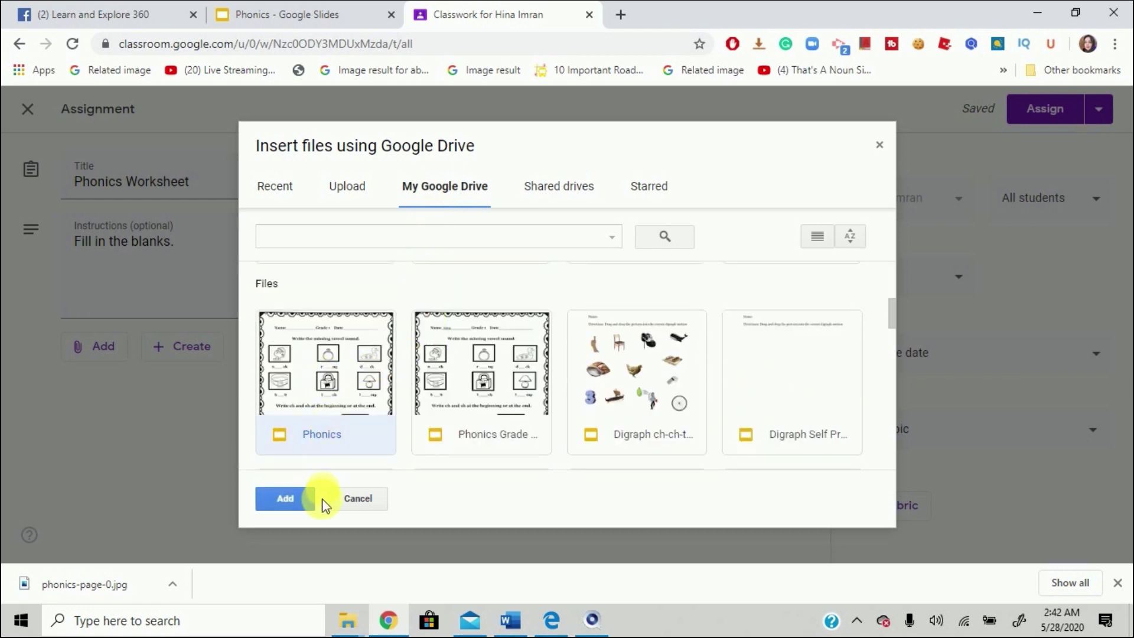
click(286, 500)
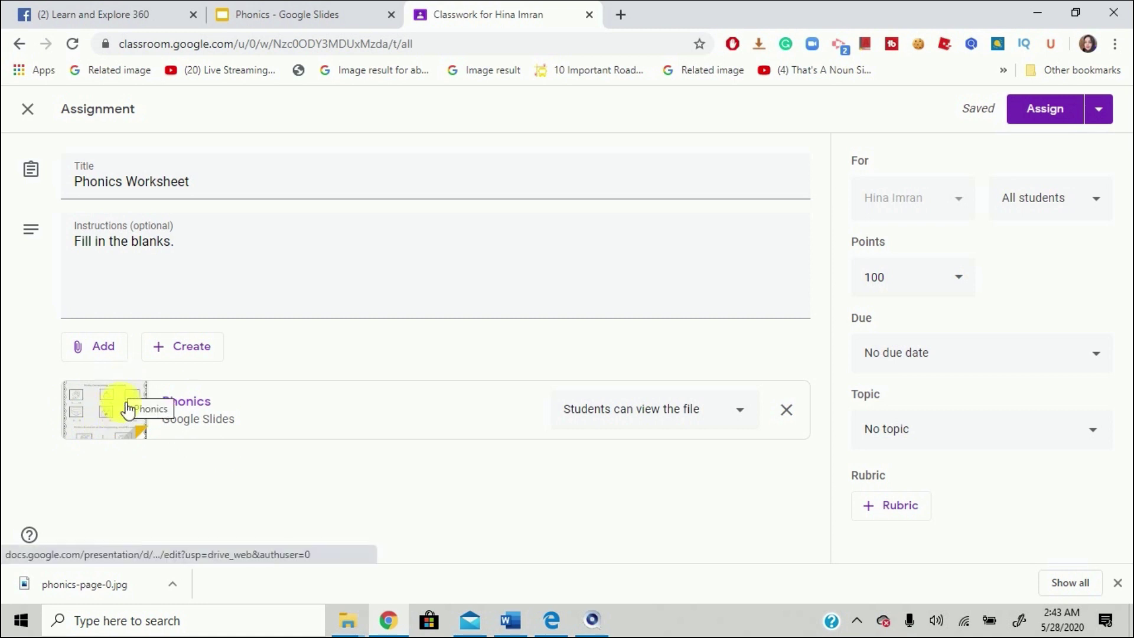
Step: Set the Phonics attachment's student access to 'Make a copy for each student'
click(650, 408)
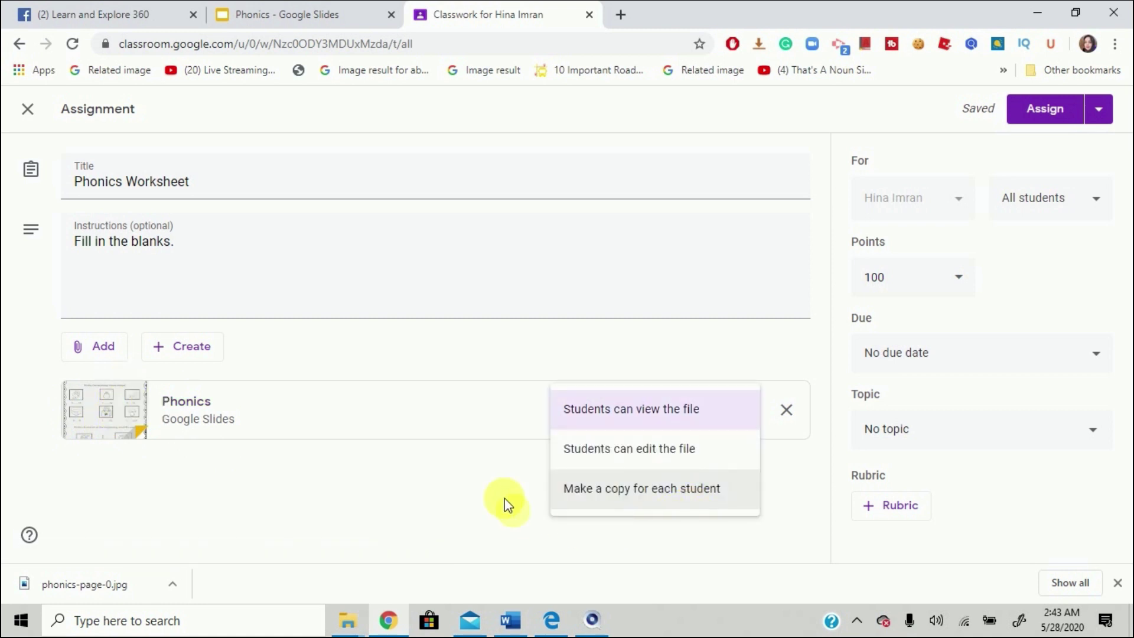
click(722, 493)
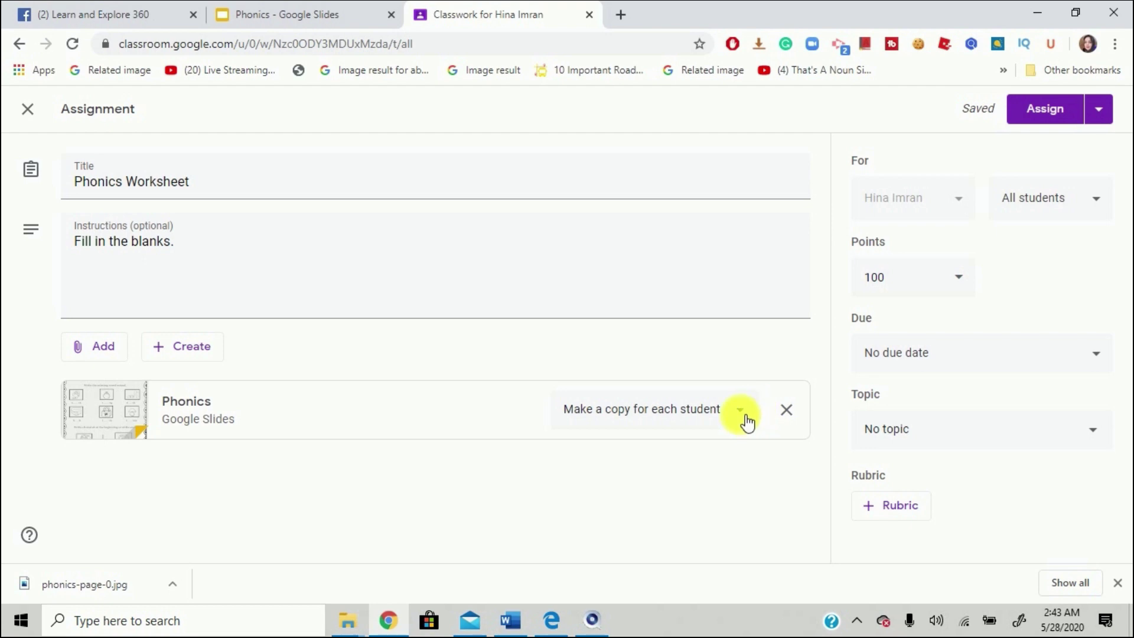
click(742, 416)
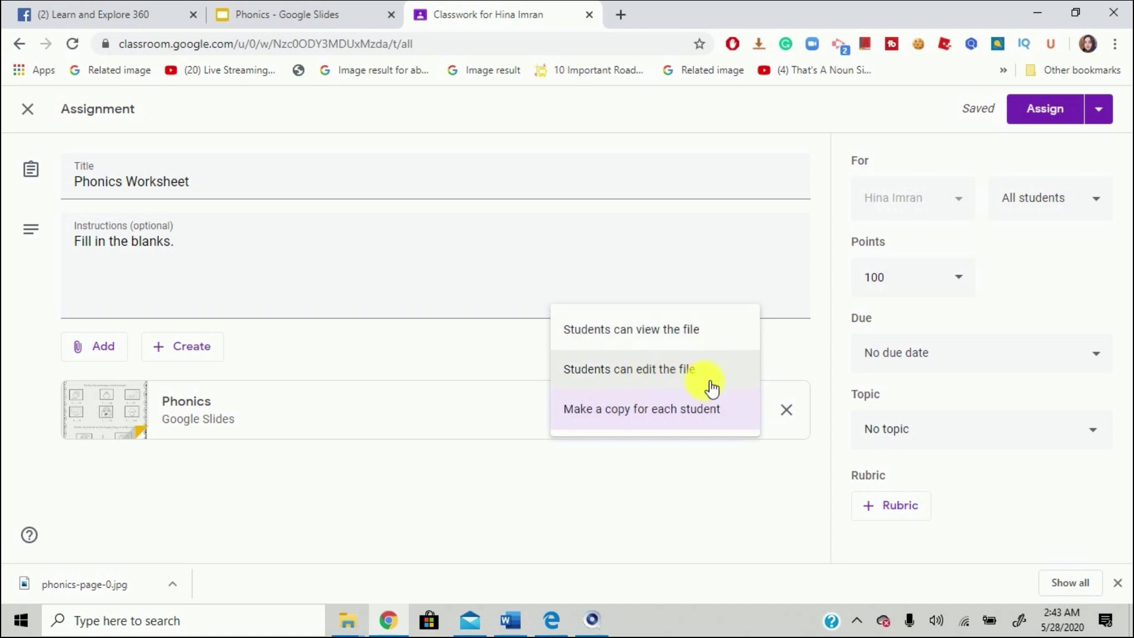
click(673, 490)
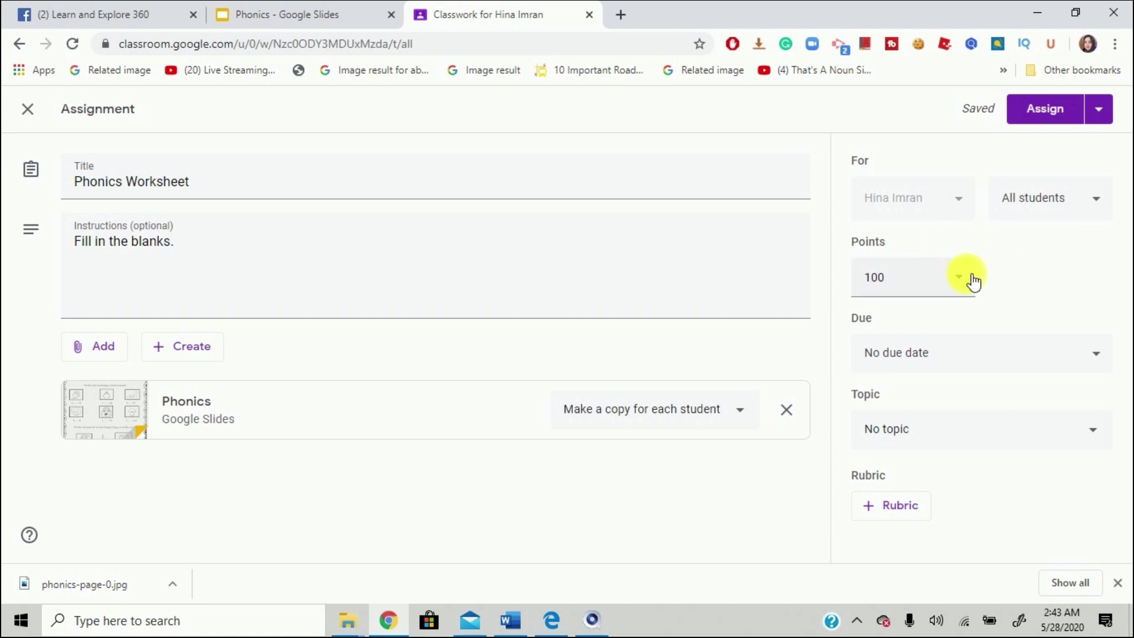
Step: Set the due date to Monday, 1 June 2020 and choose No topic
click(1104, 357)
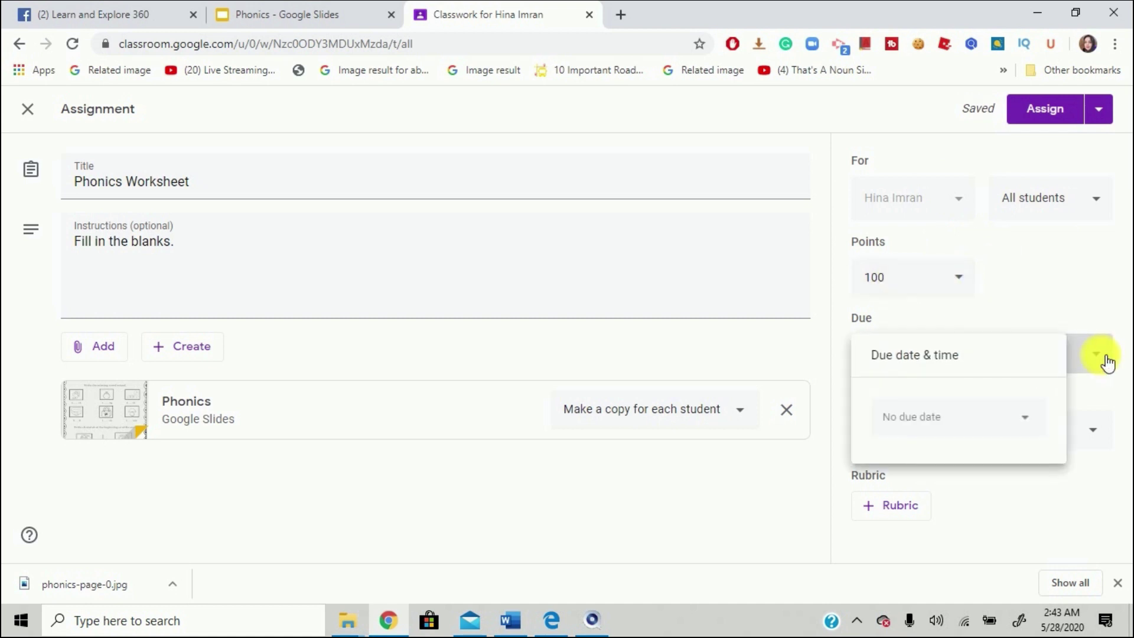
click(1028, 421)
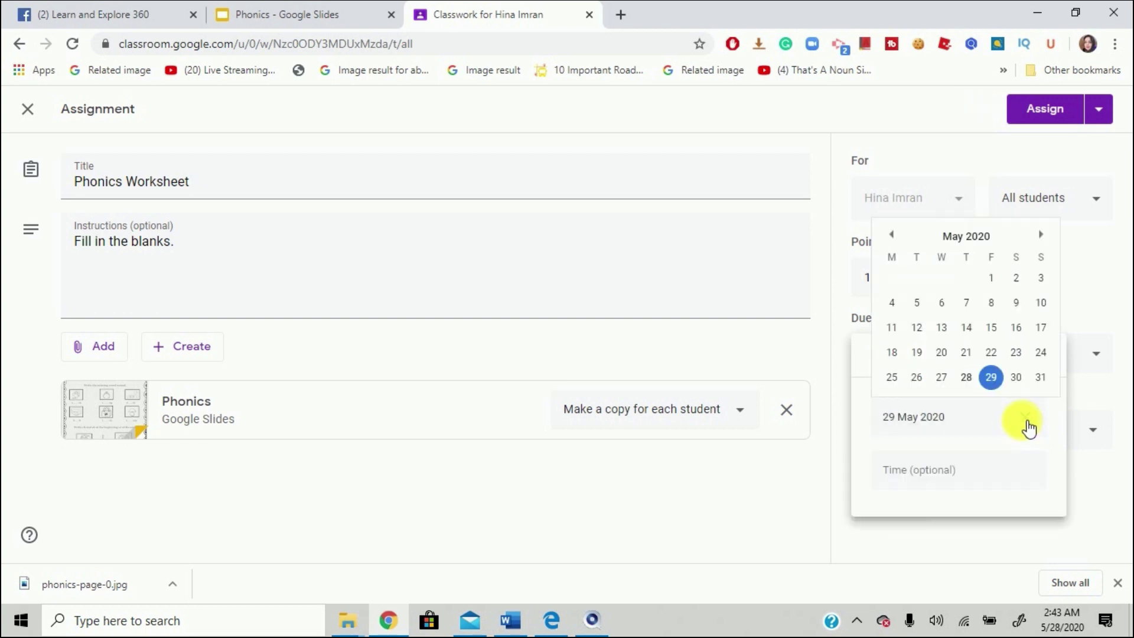
click(1043, 236)
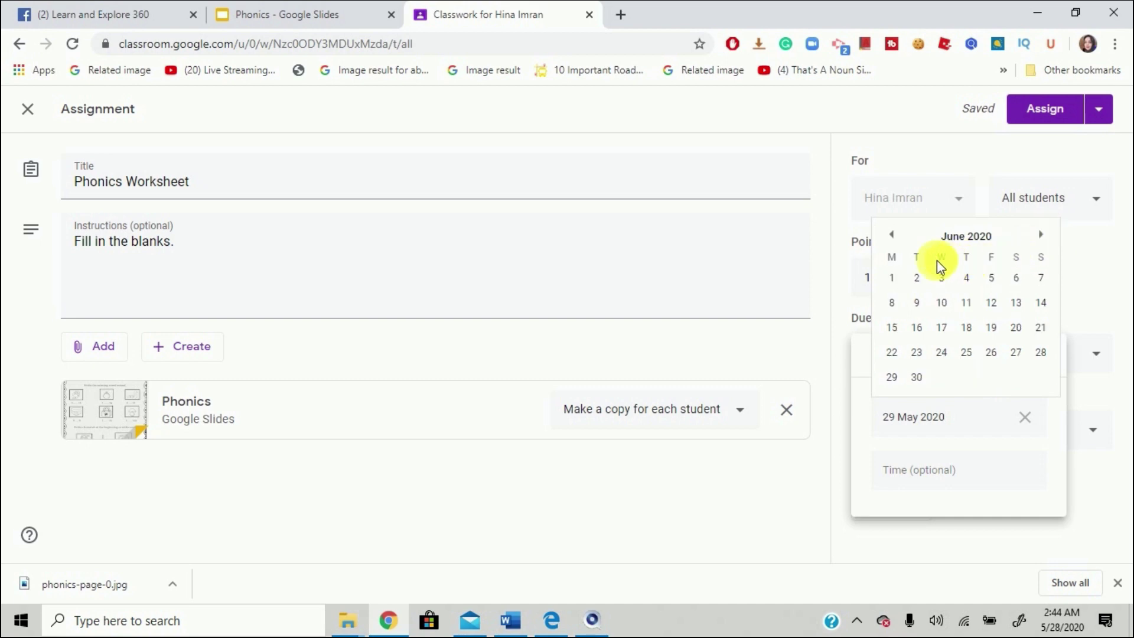
click(892, 278)
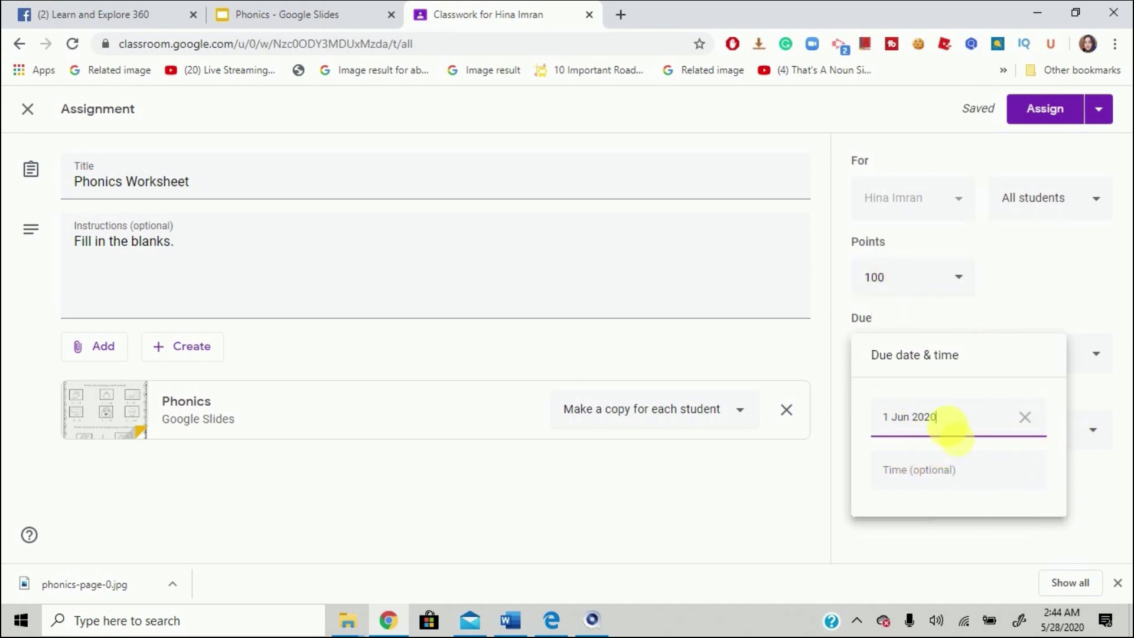
click(818, 498)
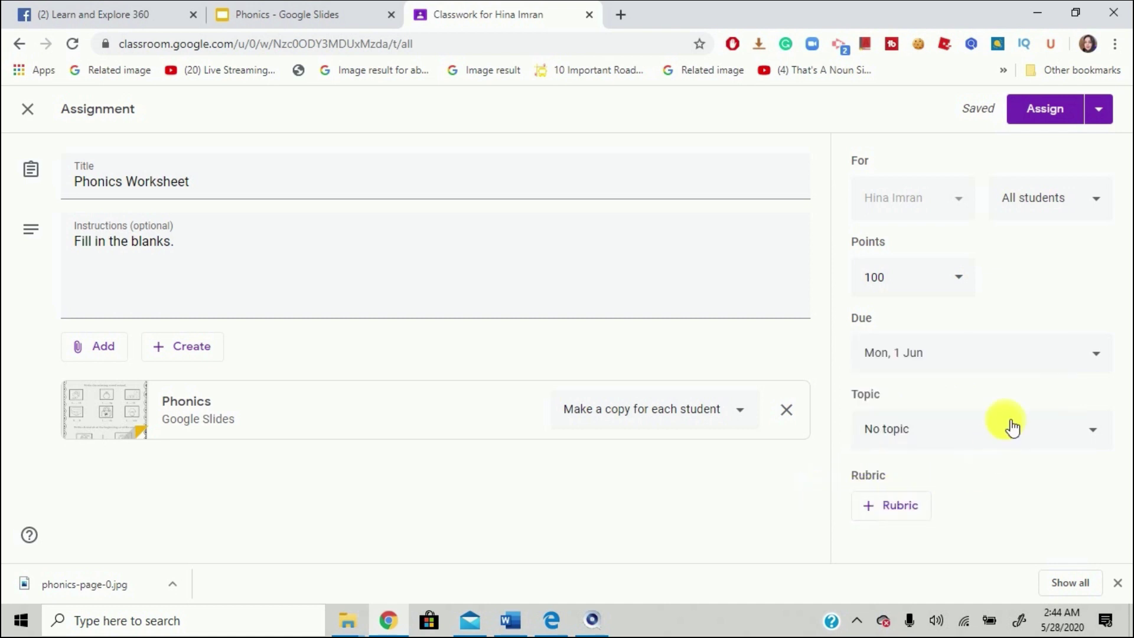
click(1060, 430)
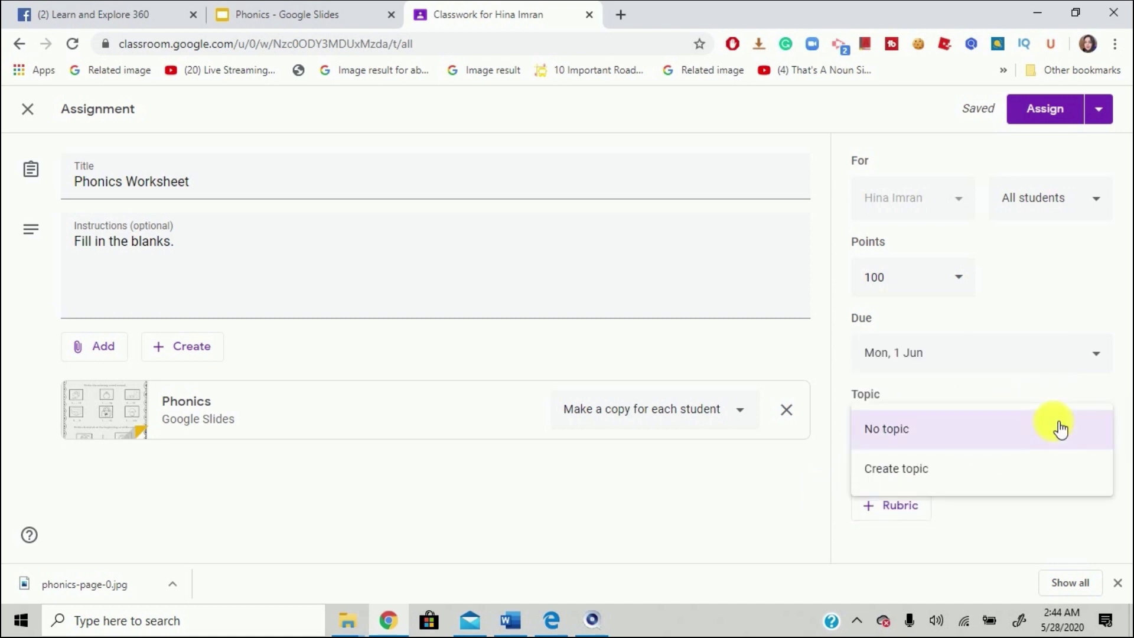
click(1061, 429)
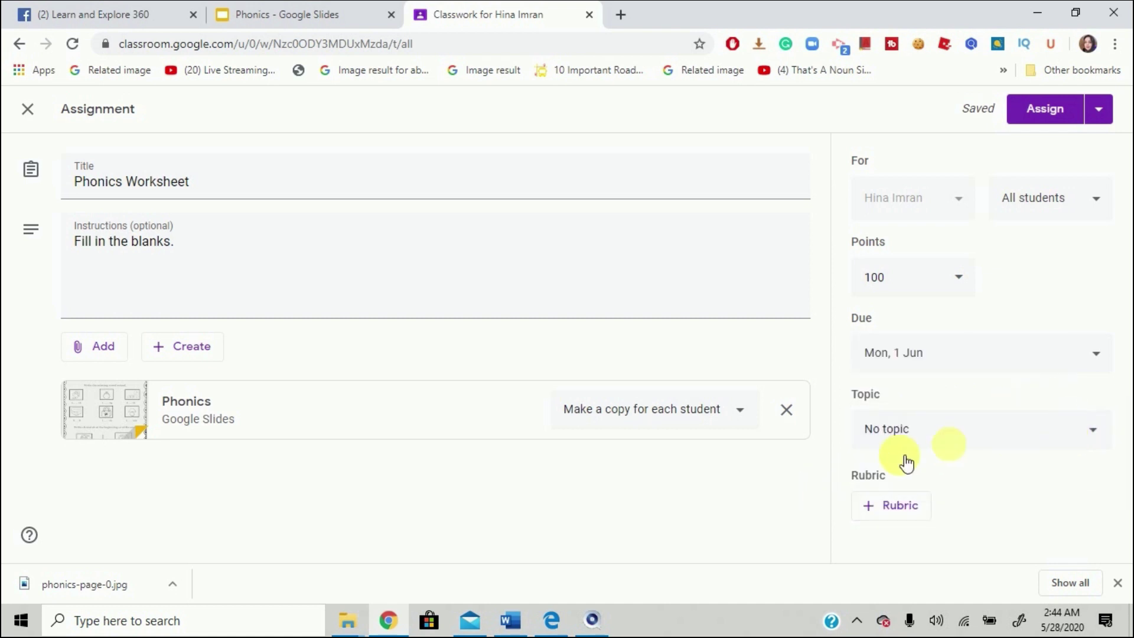
Step: Assign the Phonics Worksheet to all students with the Assign button
click(1051, 109)
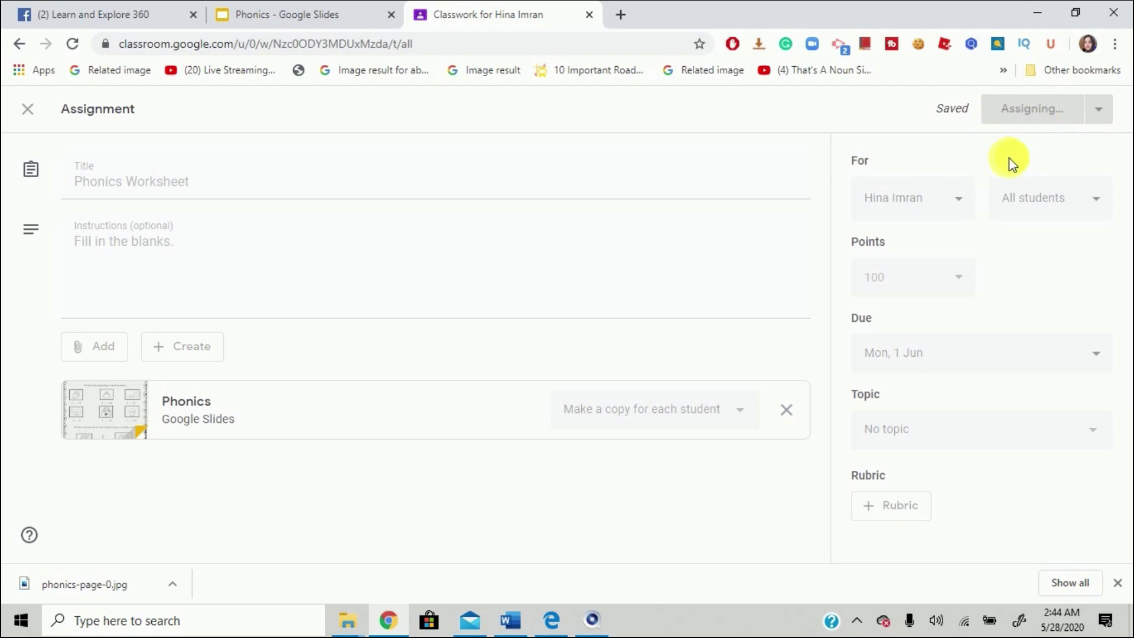